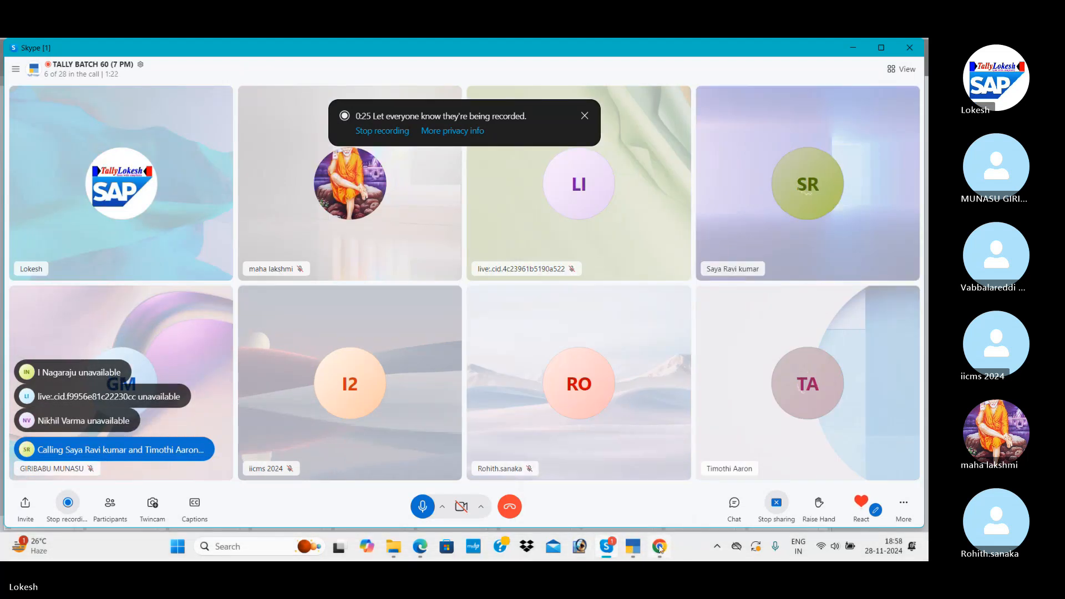
# Step: Switch to the browser and show the Lokesh Infotech website
pyautogui.click(688, 466)
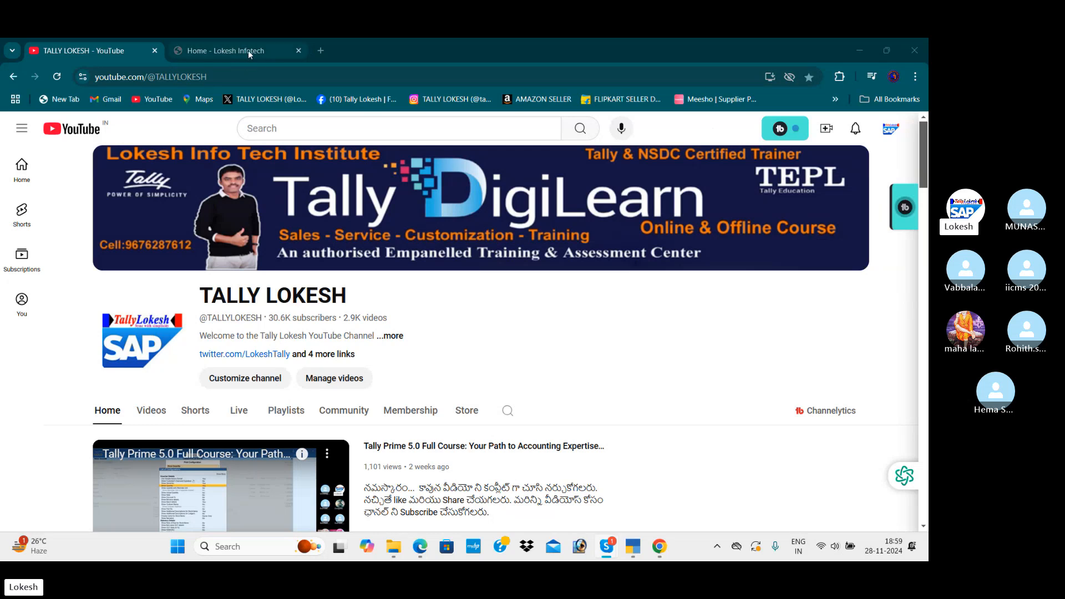
pyautogui.moveTo(261, 49)
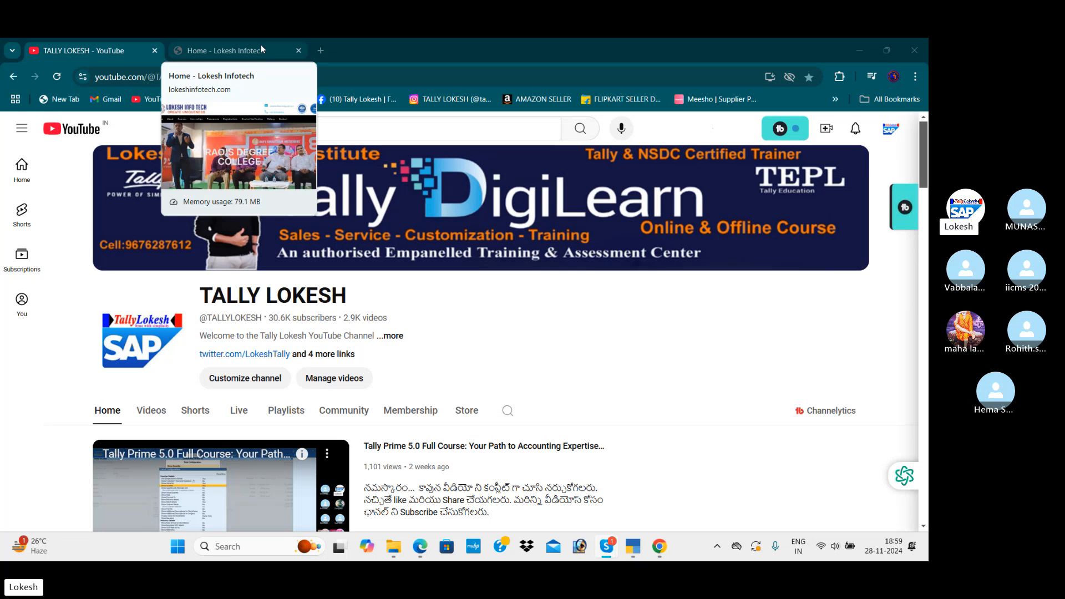
pyautogui.click(262, 50)
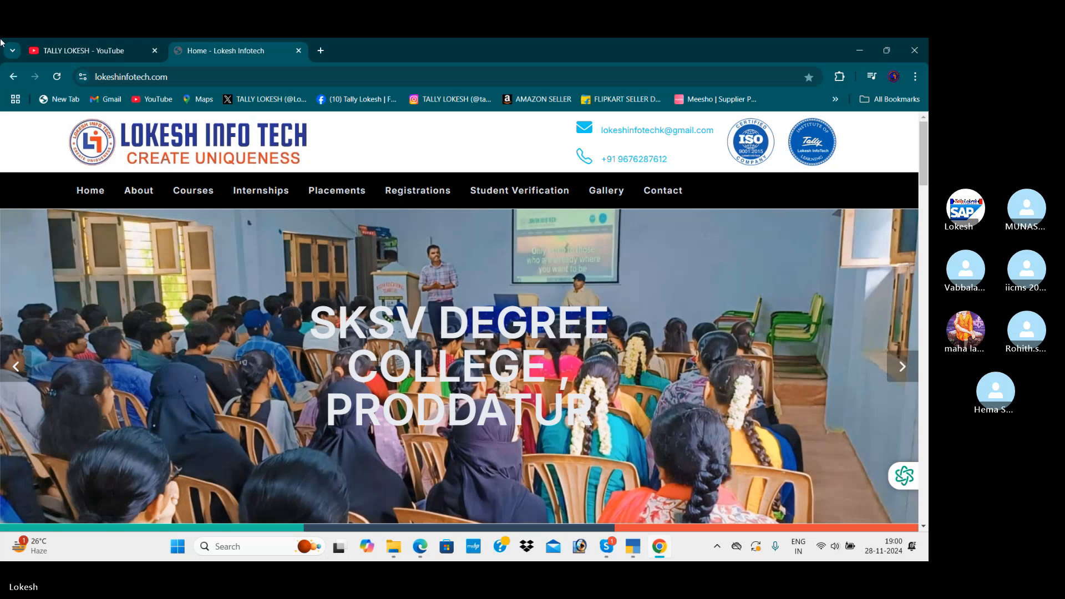
# Step: Switch to the Professinal Material S PDF and show Bank Reconciliation Problem 7 from its first transaction
pyautogui.click(424, 555)
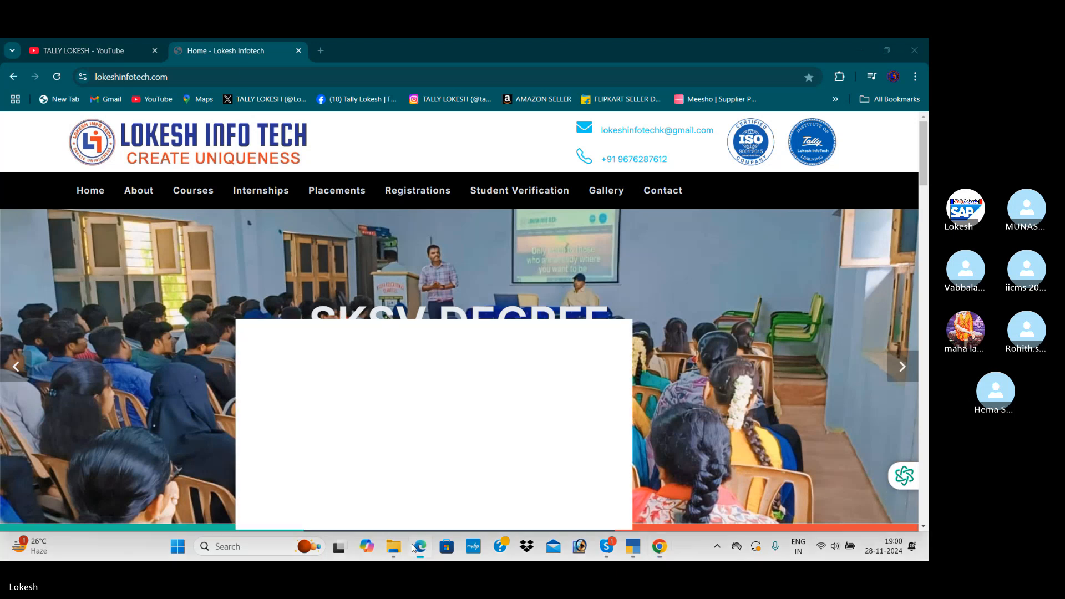
pyautogui.scroll(-6, 358, 267)
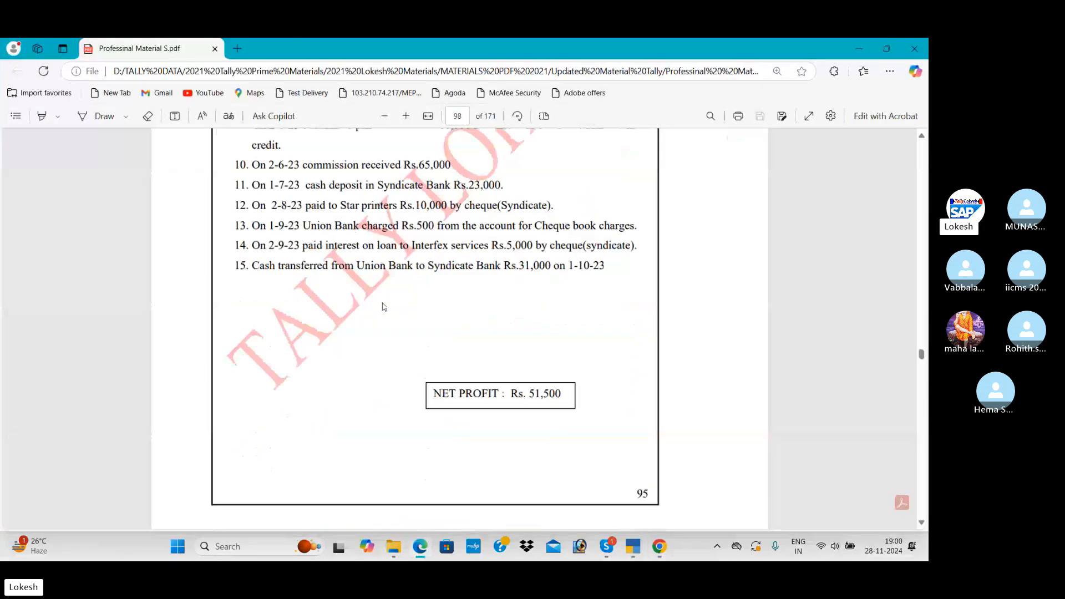
pyautogui.scroll(5, 383, 305)
pyautogui.scroll(3, 388, 271)
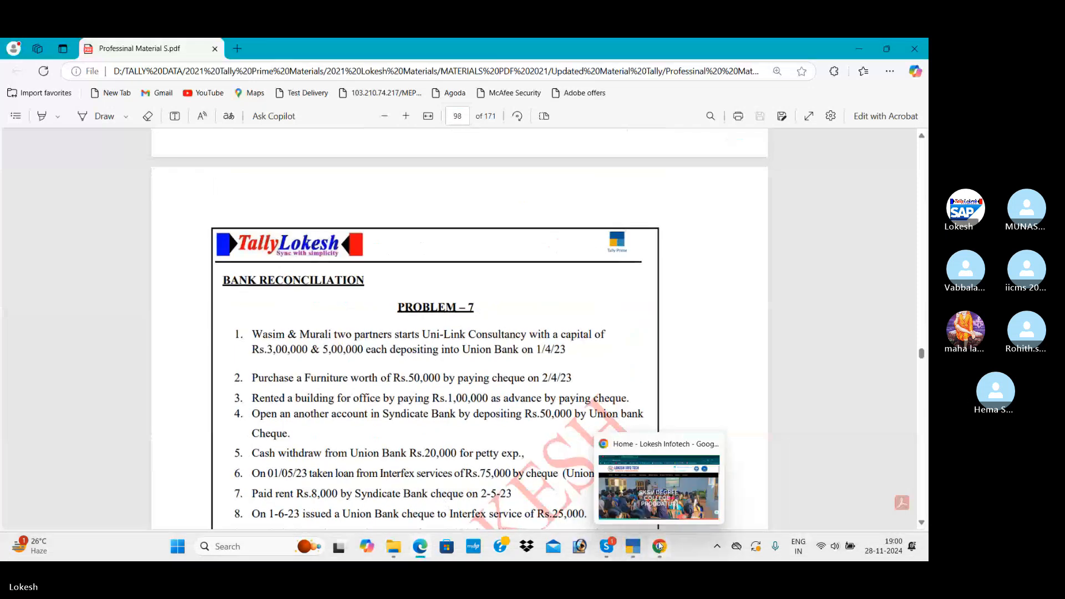
# Step: Switch to TallyPrime and start a new company named Brs Nov 28 without an address
pyautogui.click(639, 550)
pyautogui.press('Up')
pyautogui.press('Up')
pyautogui.press('Up')
pyautogui.press('Up')
pyautogui.press('Up')
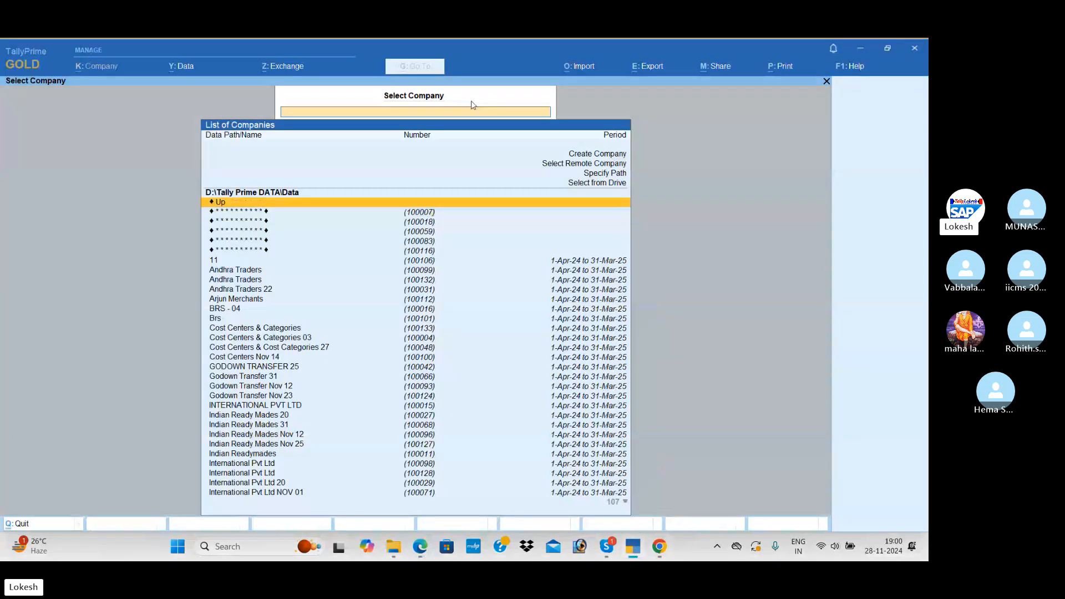
pyautogui.press('Return')
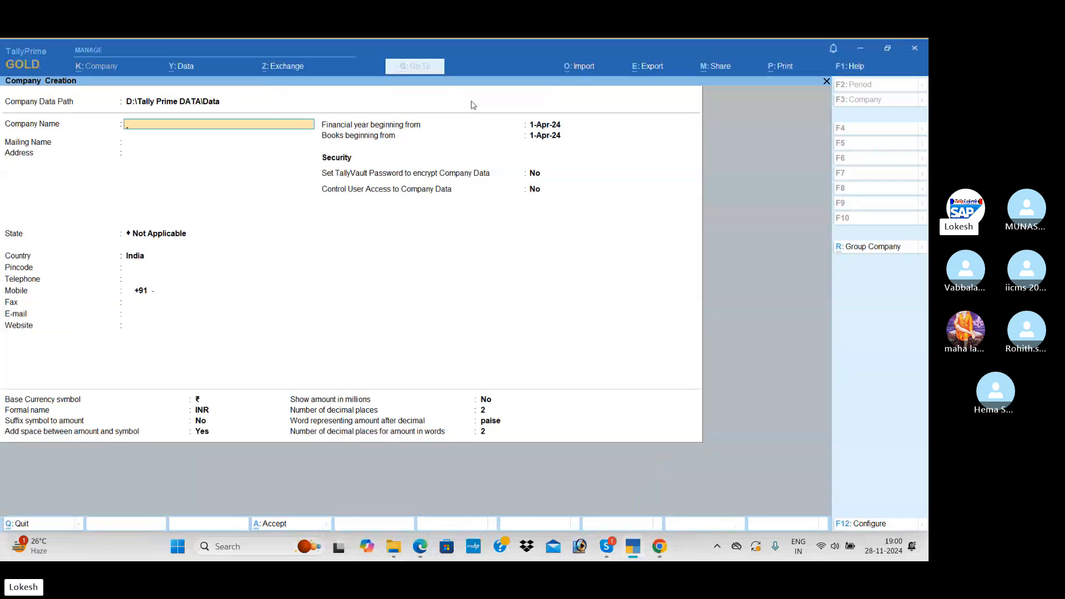
pyautogui.write('Brs V')
pyautogui.press('BackSpace')
pyautogui.write('Nov')
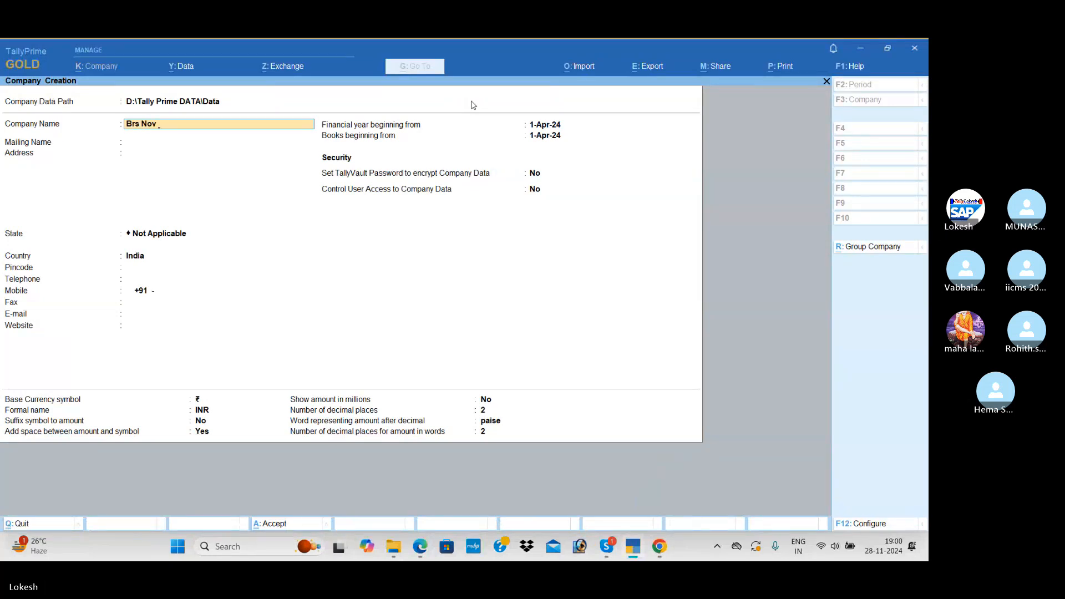
pyautogui.write(' 28')
pyautogui.press('Return')
pyautogui.press('Return')
pyautogui.press('Return')
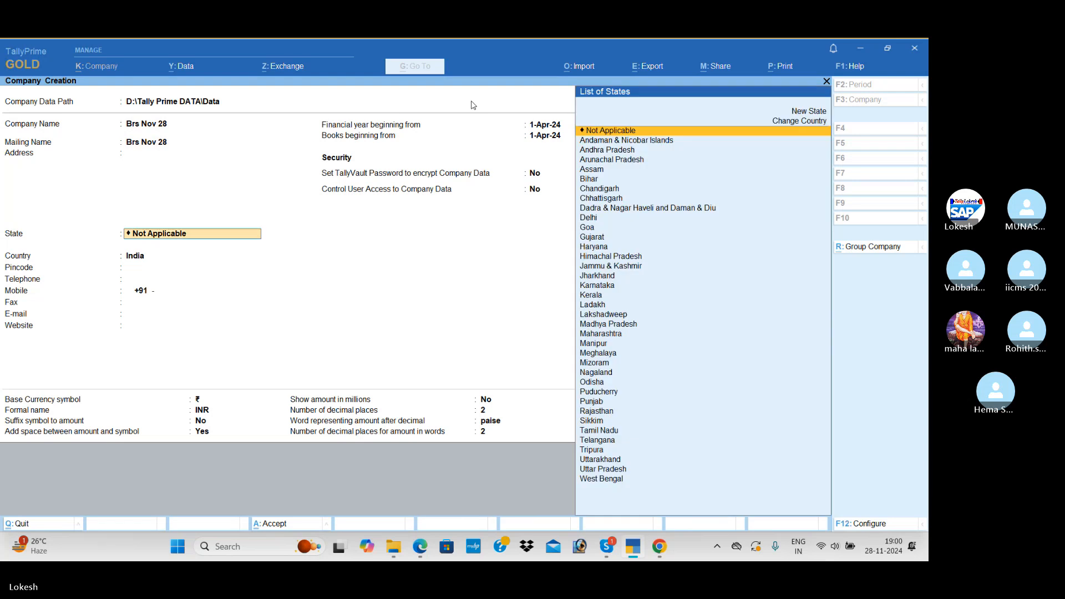
# Step: Set the company's state to Andhra Pradesh and save the new company
pyautogui.press('Down')
pyautogui.press('Down')
pyautogui.press('Return')
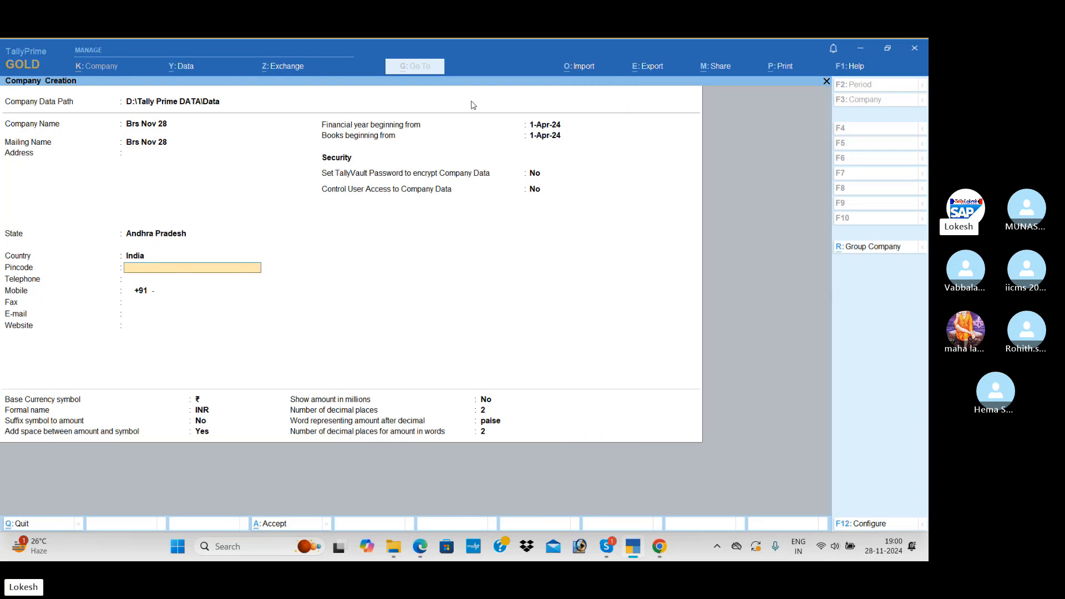
pyautogui.hotkey('ctrl', 'a')
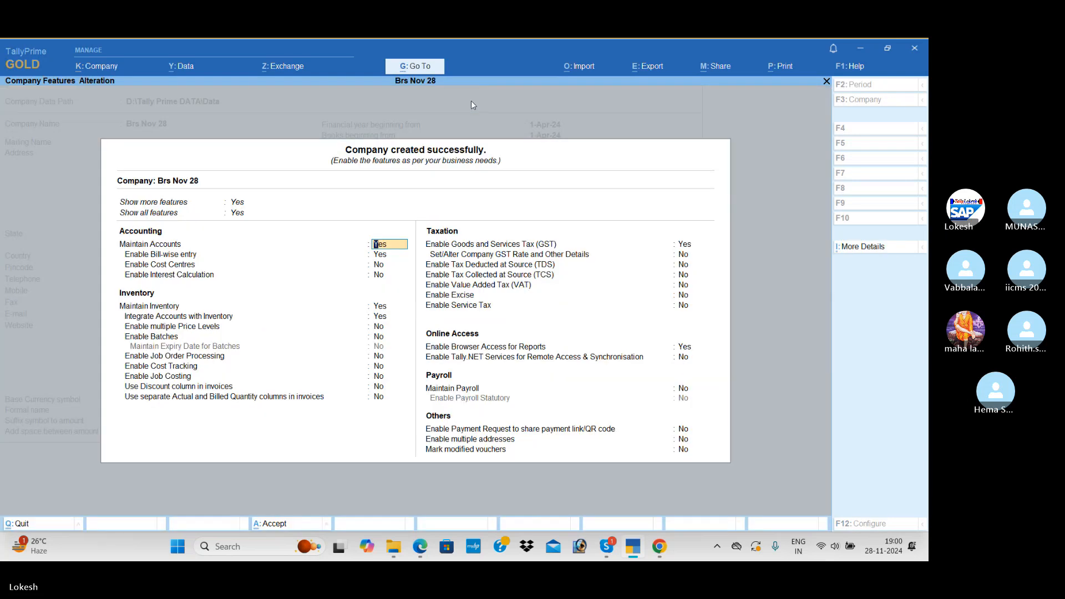
# Step: Set Enable Bill-wise entry and Maintain Inventory to No in the company features
pyautogui.press('Return')
pyautogui.press('n')
pyautogui.press('Return')
pyautogui.press('Return')
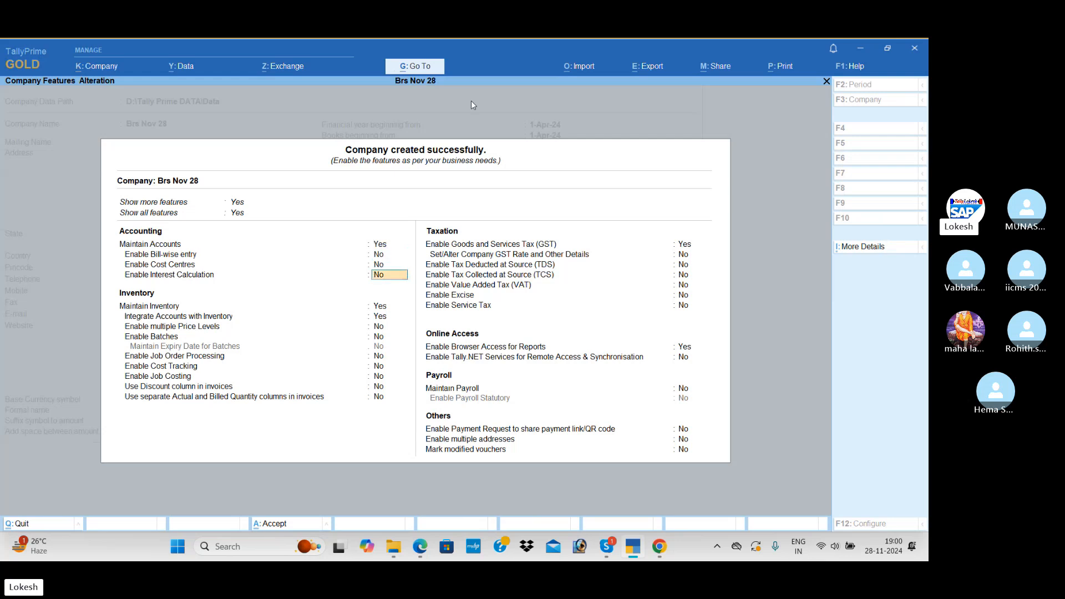
pyautogui.press('Return')
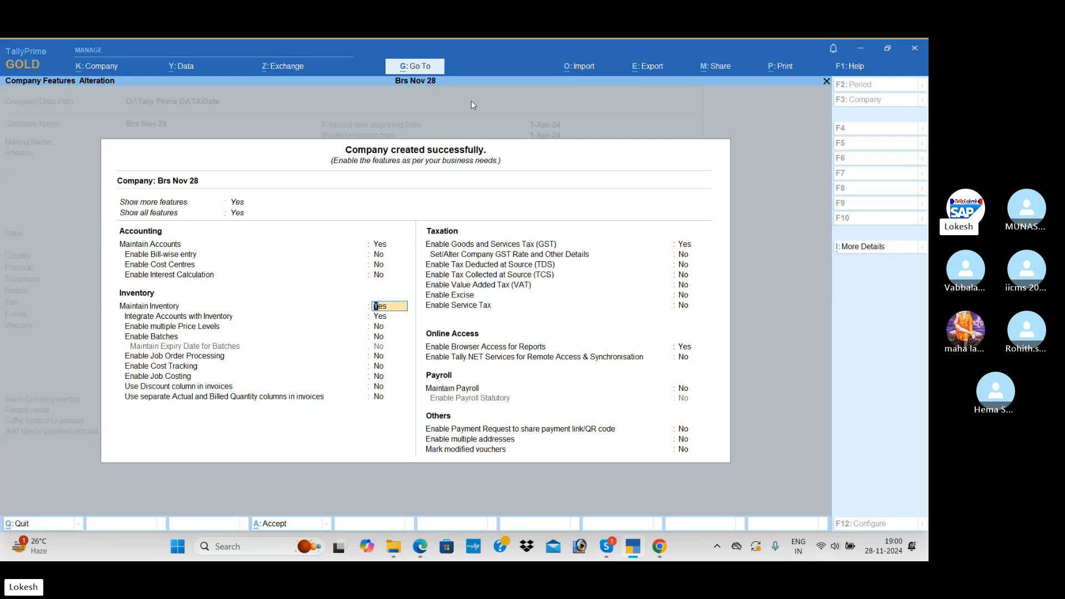
pyautogui.press('n')
pyautogui.press('Return')
# Step: Set Enable Goods and Services Tax and Enable Browser Access for Reports to No, leaving the remaining company features as they are
pyautogui.press('n')
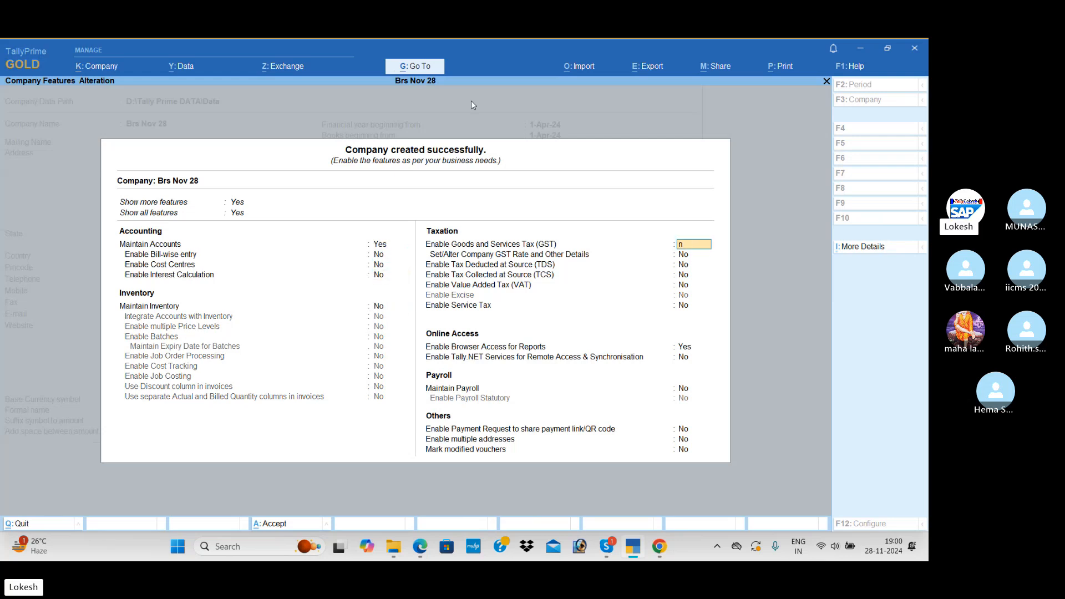
pyautogui.press('Return')
pyautogui.press('Return')
pyautogui.press('Return')
pyautogui.press('Return')
pyautogui.press('Return')
pyautogui.press('n')
pyautogui.press('Return')
pyautogui.press('Return')
pyautogui.press('Return')
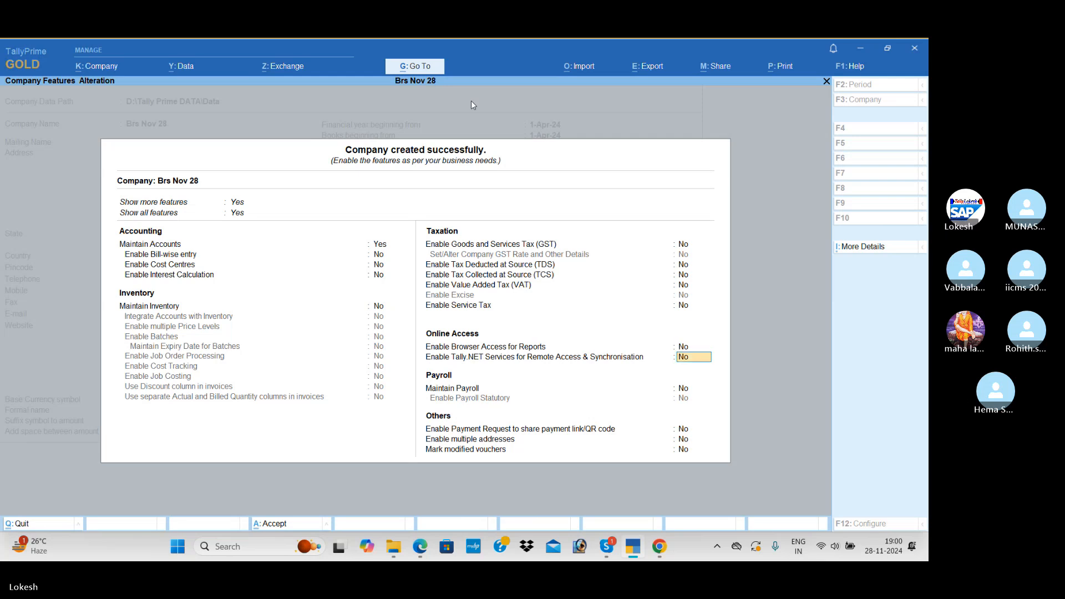
pyautogui.press('Return')
pyautogui.press('Return')
pyautogui.press('Return')
pyautogui.press('Return')
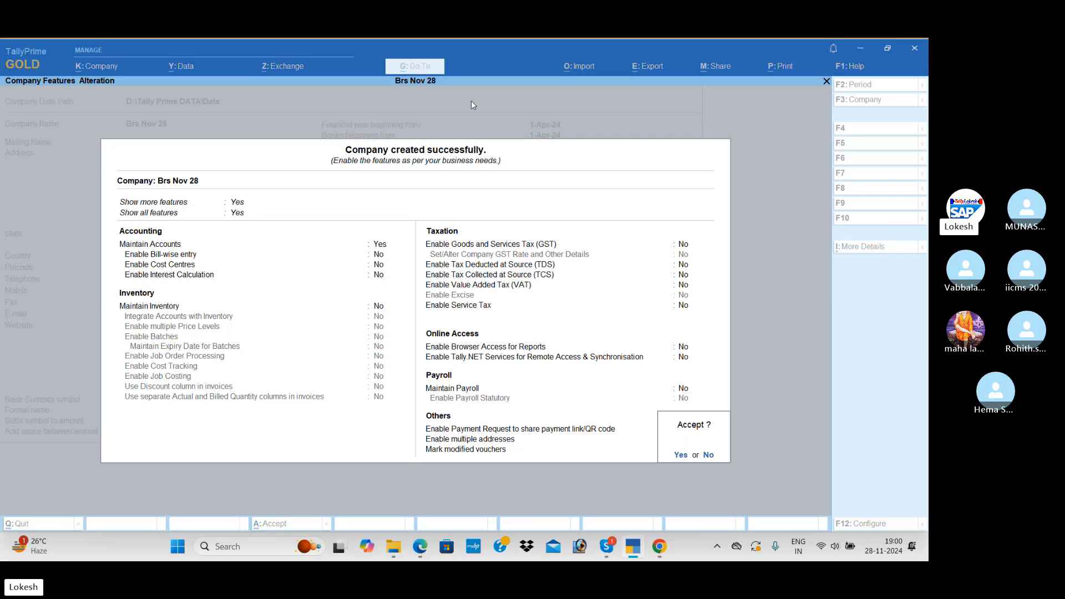
# Step: Start a new receipt voucher and date it 1-4-2024, following the day and month of the problem's first transaction
pyautogui.press('Down')
pyautogui.press('Down')
pyautogui.press('Down')
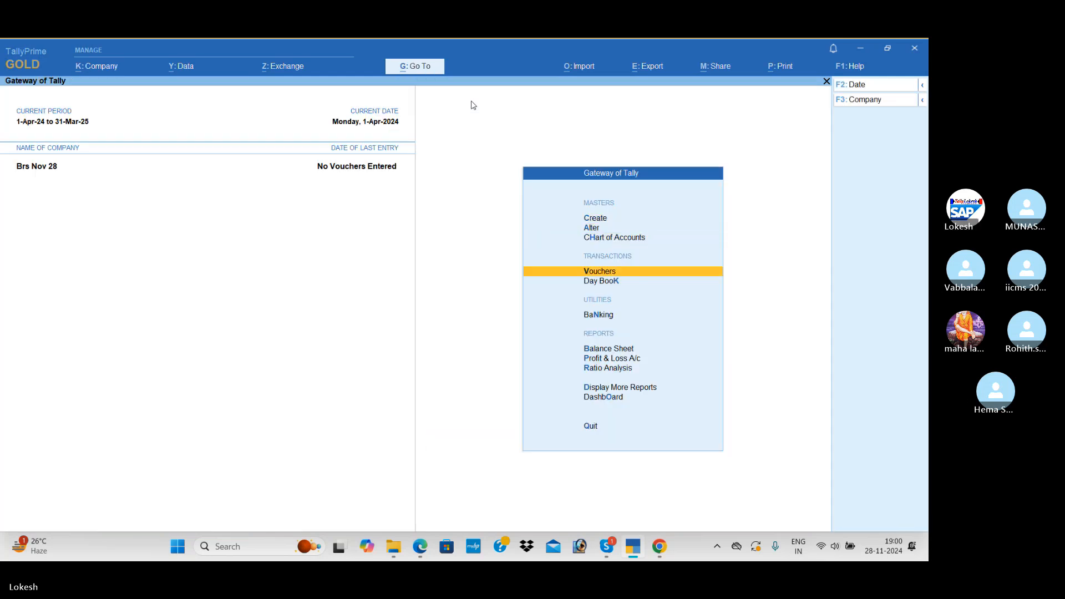
pyautogui.press('Return')
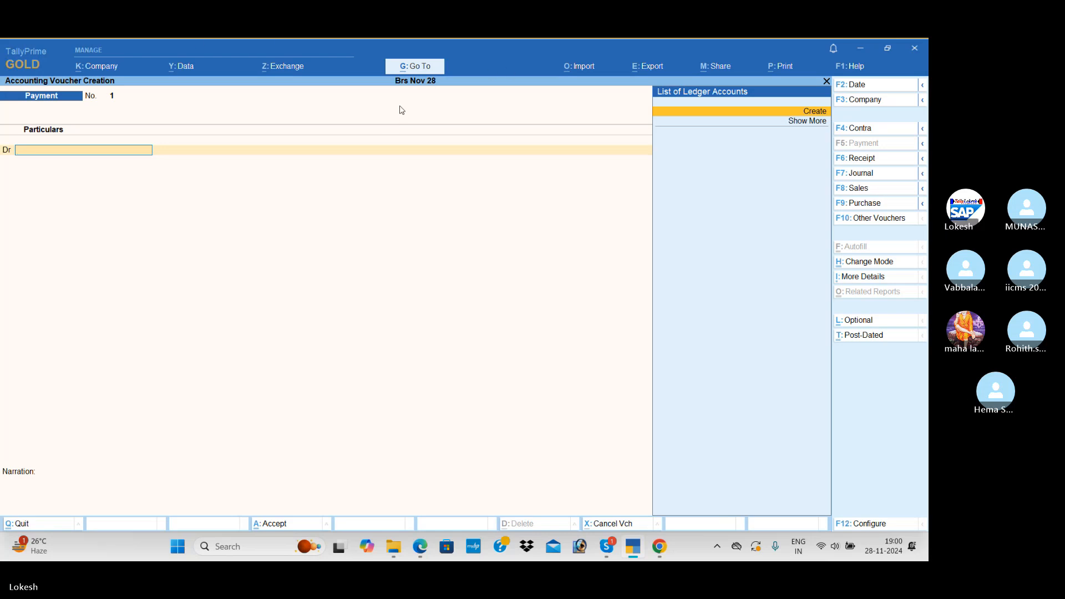
pyautogui.click(872, 160)
pyautogui.click(868, 91)
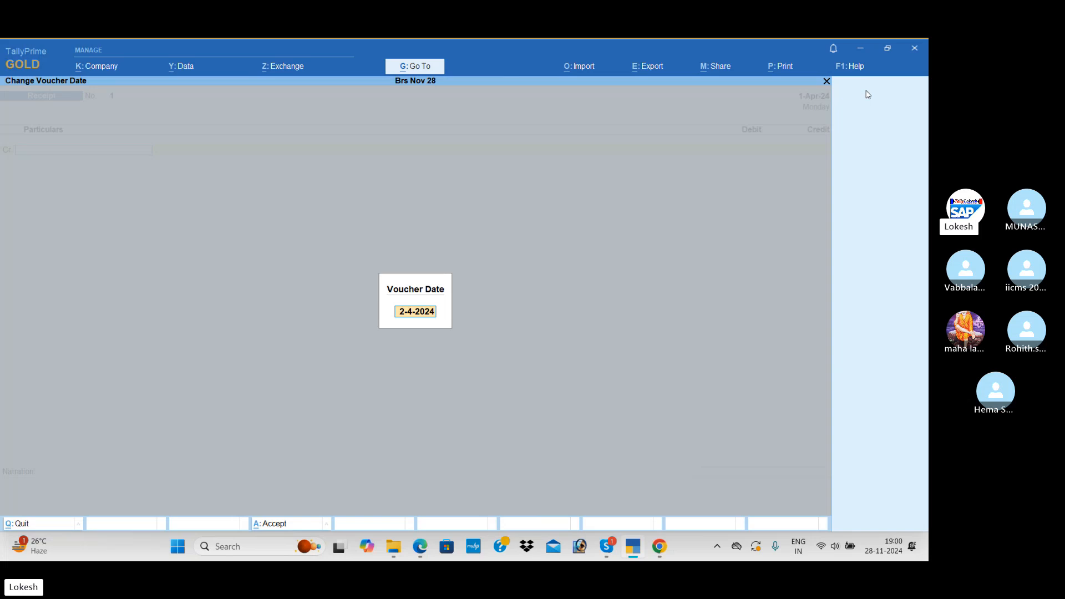
pyautogui.hotkey('alt', 'Tab')
pyautogui.scroll(-3, 560, 233)
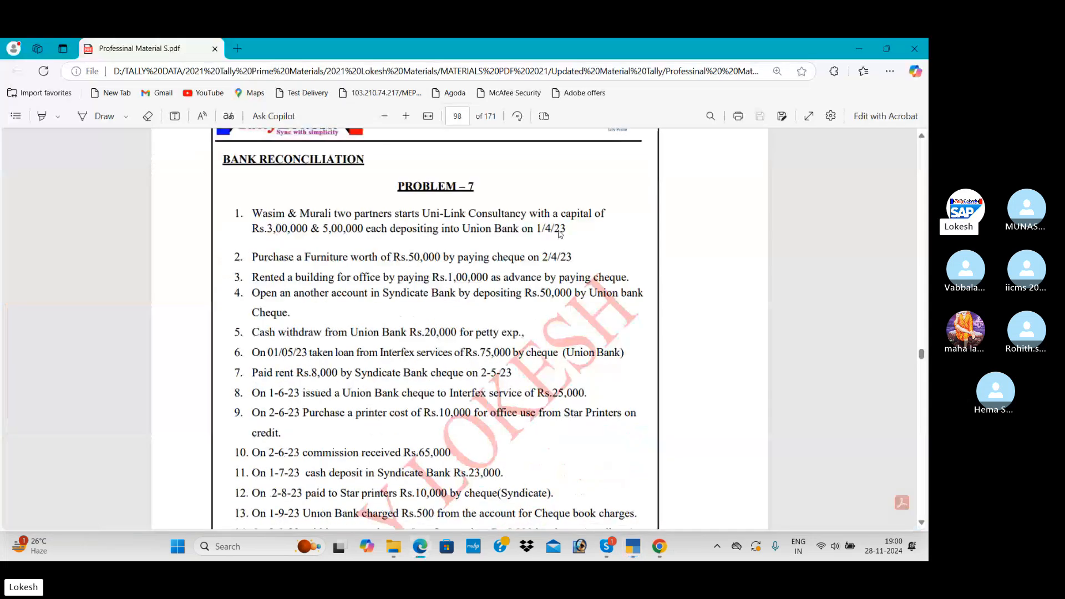
pyautogui.hotkey('alt', 'Tab')
pyautogui.write('1-4')
pyautogui.press('Return')
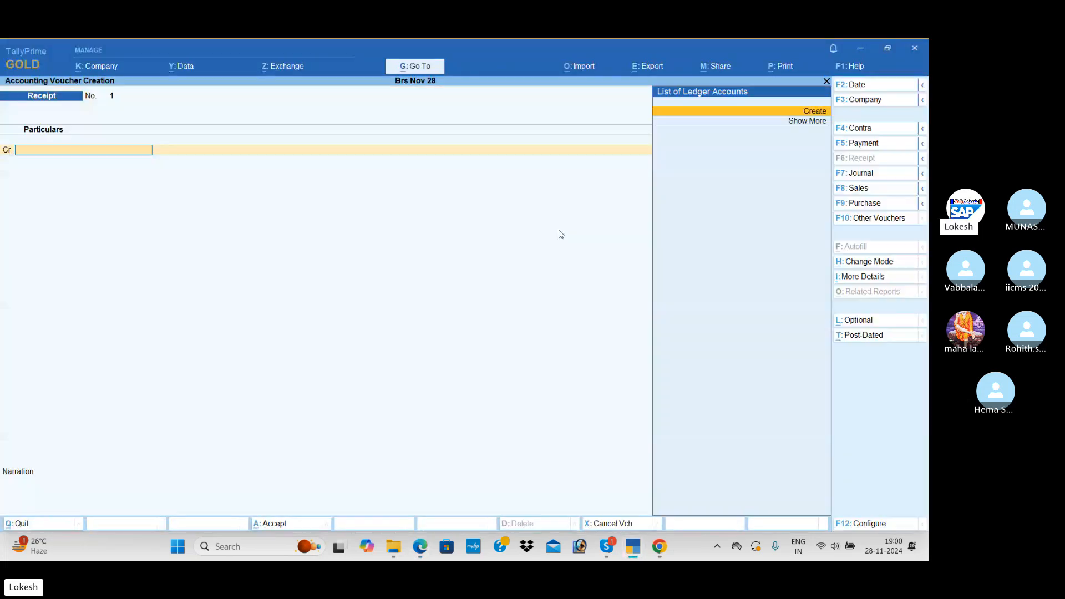
# Step: Create a capital ledger for the first partner in Problem 7 under Capital Account, from the voucher's credit line
pyautogui.hotkey('alt', 'c')
pyautogui.hotkey('alt', 'Tab')
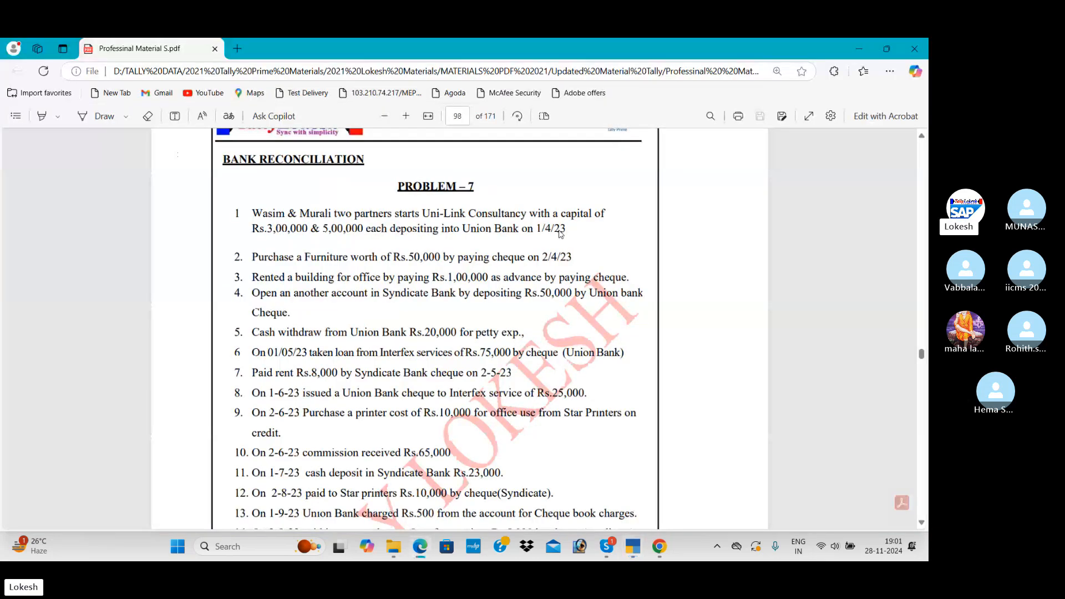
pyautogui.hotkey('alt', 'Tab')
pyautogui.write('W')
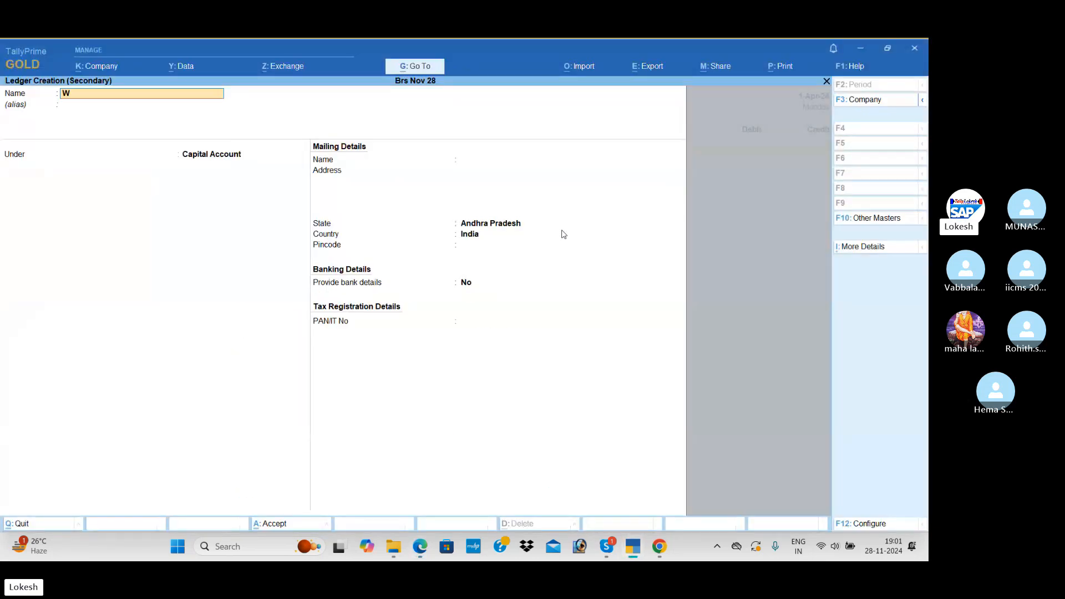
pyautogui.write('asim Capital')
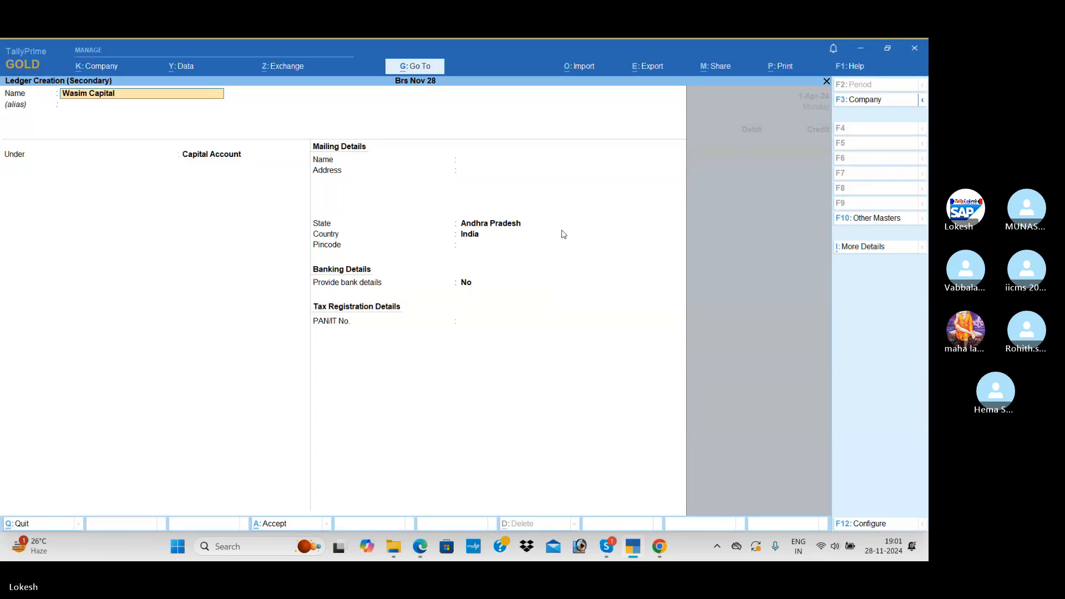
pyautogui.press('Return')
pyautogui.press('Return')
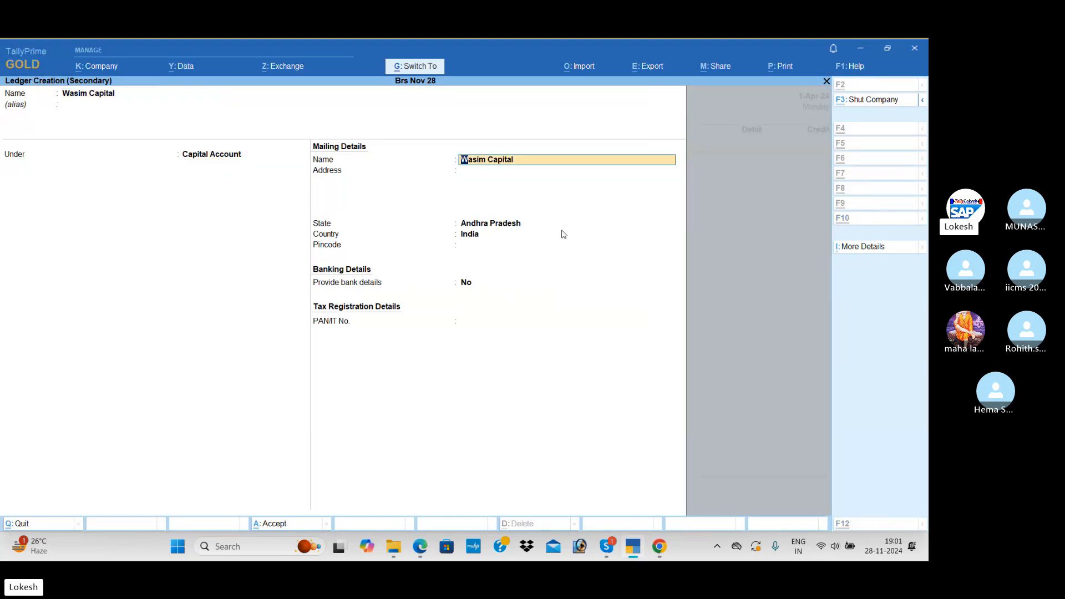
pyautogui.hotkey('ctrl', 'a')
# Step: Credit the first partner's capital ledger with 300000 in the receipt voucher
pyautogui.write('30000')
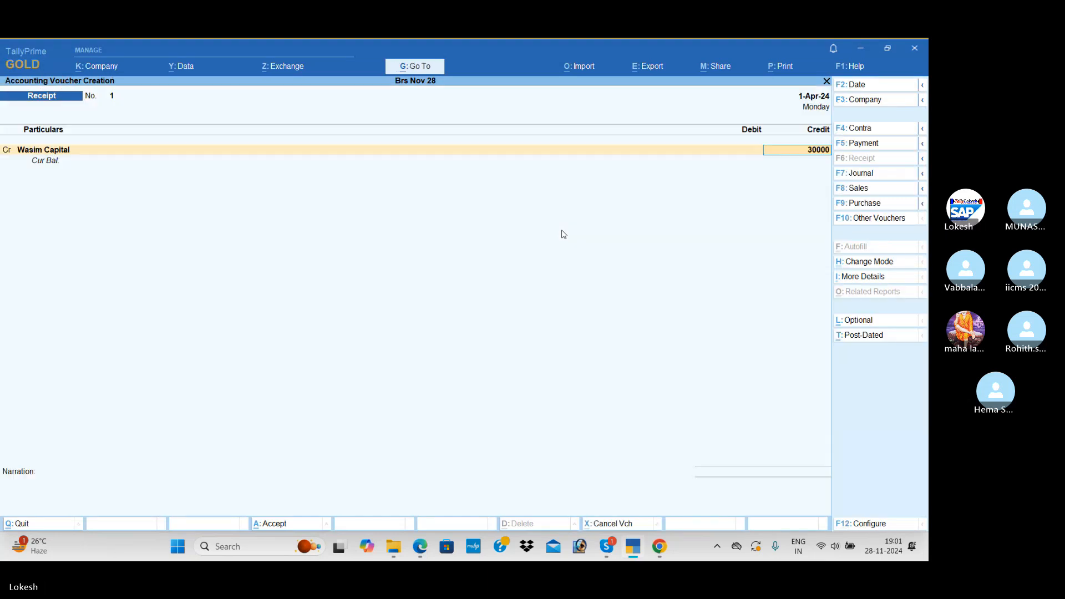
pyautogui.press('Return')
pyautogui.press('BackSpace')
pyautogui.write('\\300')
pyautogui.press('BackSpace')
pyautogui.press('BackSpace')
pyautogui.press('BackSpace')
pyautogui.write('300000')
pyautogui.press('Return')
pyautogui.write('c')
pyautogui.press('Return')
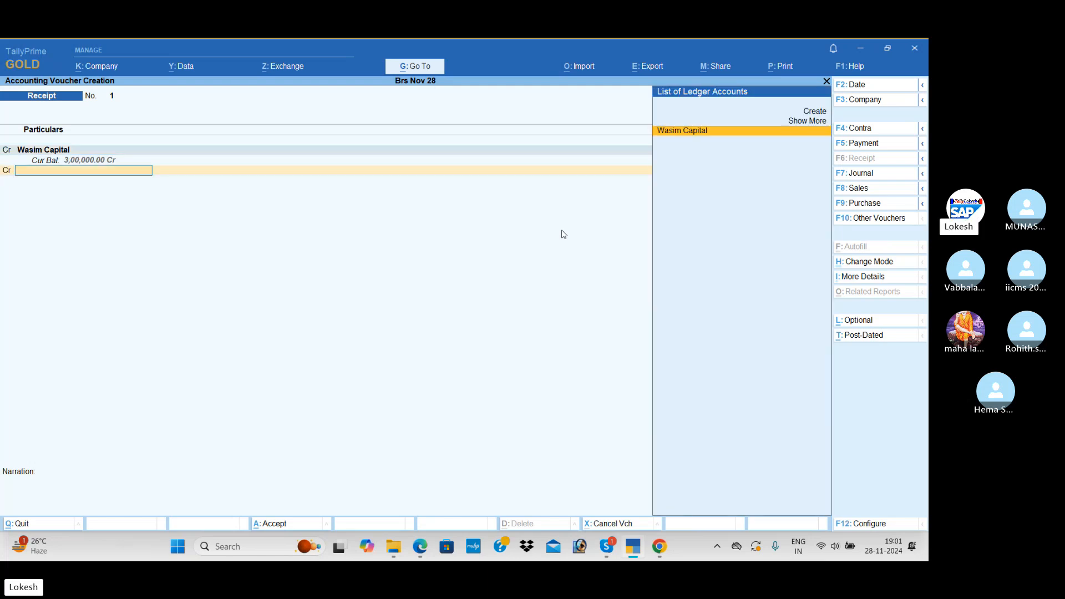
# Step: Create the second partner's capital ledger under Capital Account and credit it with 500000 in the receipt voucher
pyautogui.hotkey('alt', 'c')
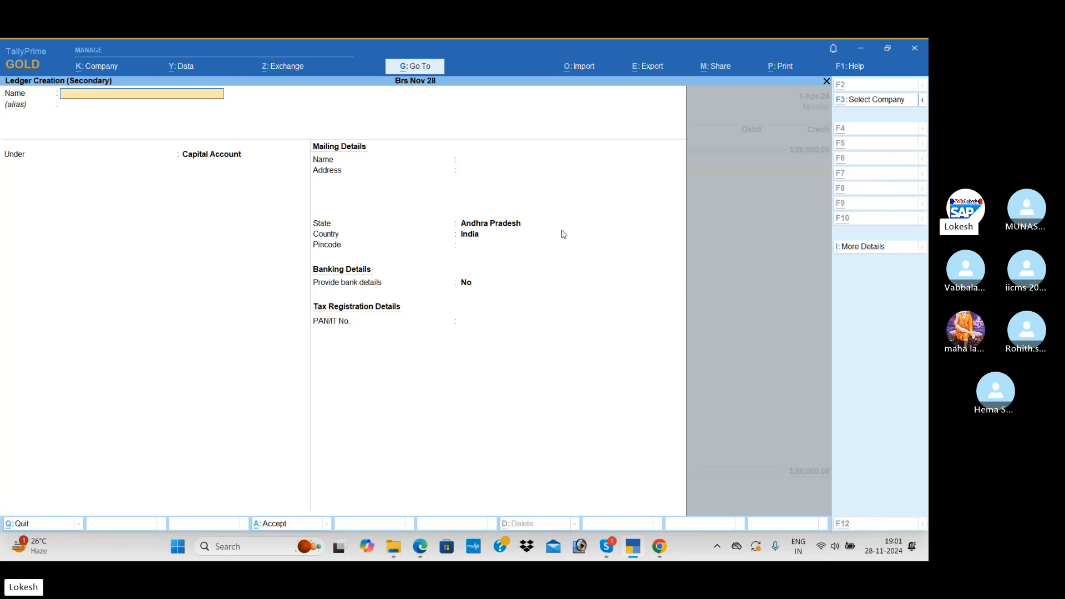
pyautogui.hotkey('alt', 'Tab')
pyautogui.hotkey('alt', 'Tab')
pyautogui.write('Mur')
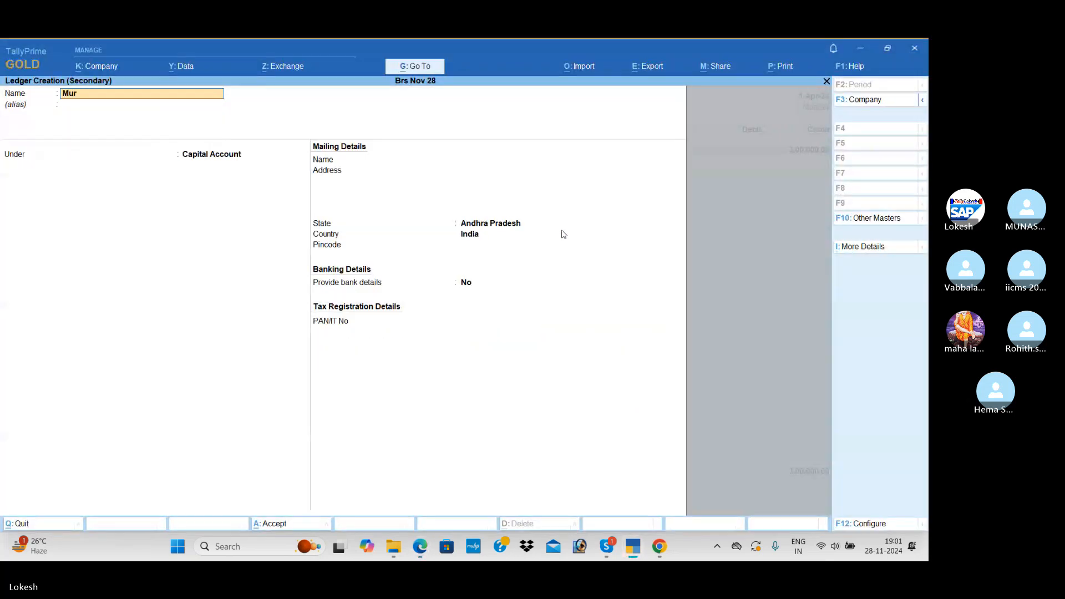
pyautogui.write('ali capt')
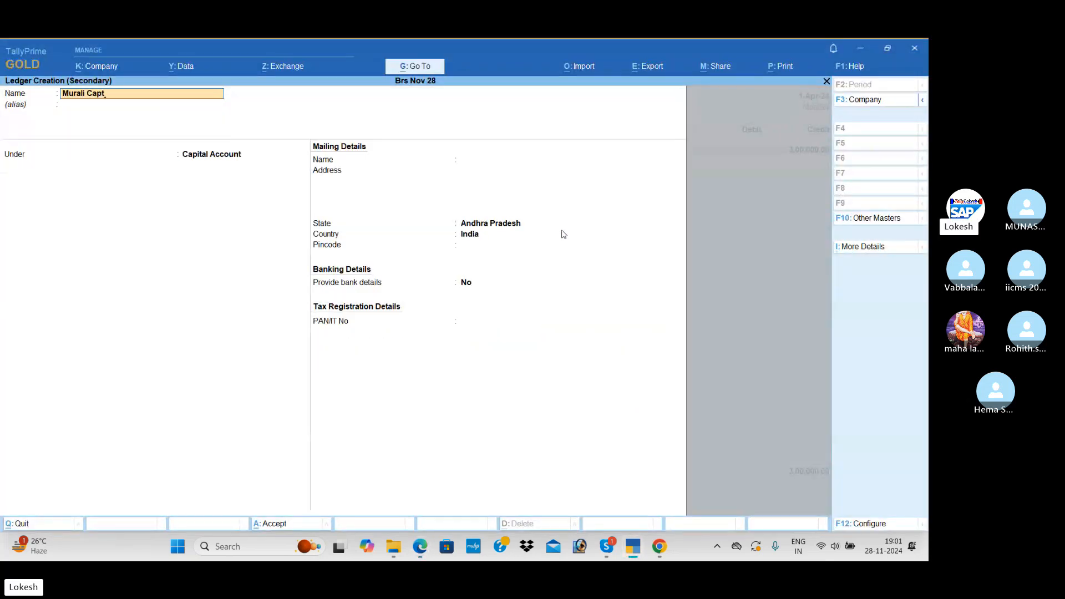
pyautogui.write('ital')
pyautogui.press('Return')
pyautogui.press('Return')
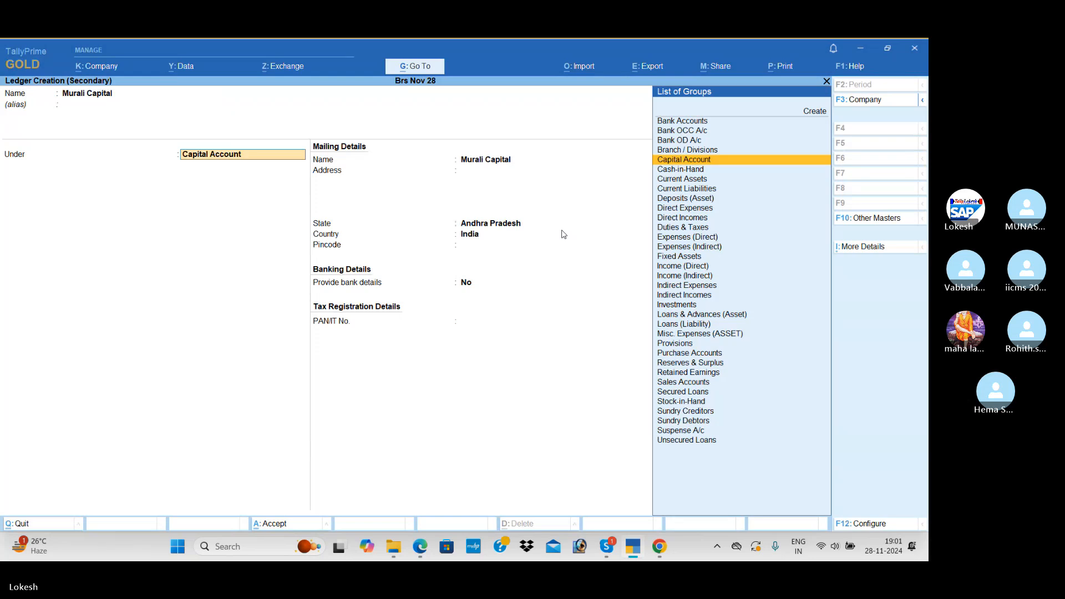
pyautogui.hotkey('ctrl', 'a')
pyautogui.write('500000')
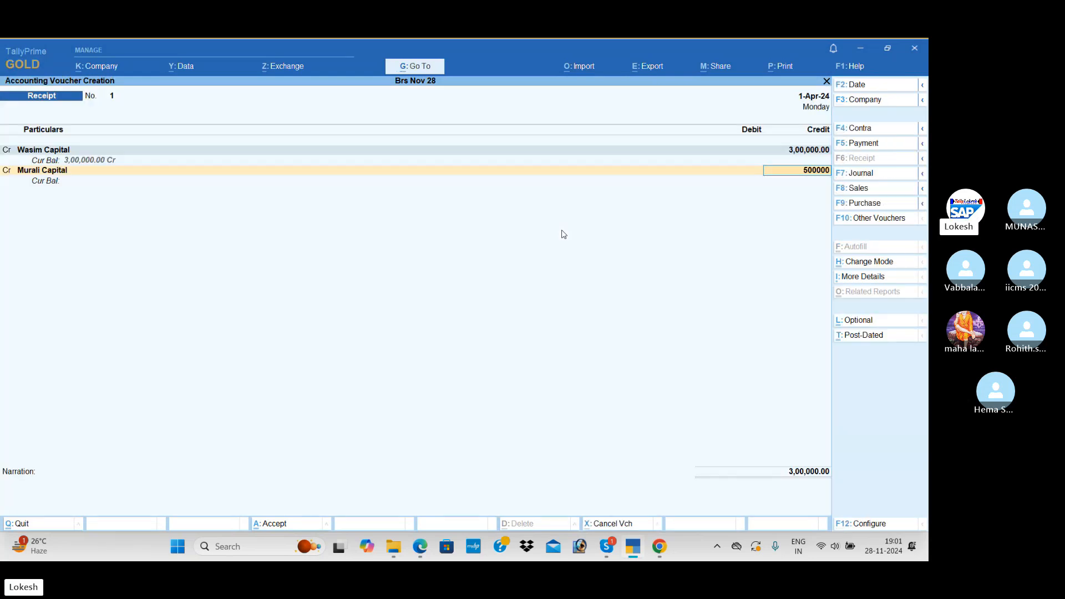
pyautogui.press('Return')
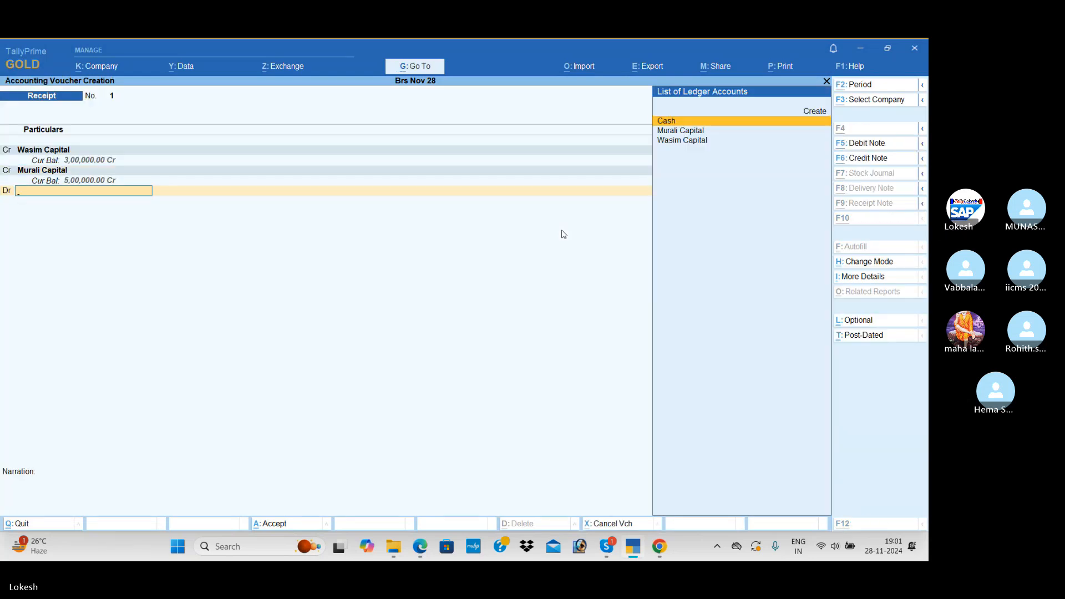
# Step: Create the Union Bank ledger under Bank Accounts, debit it with 800000, and save the capital receipt voucher
pyautogui.hotkey('alt', 'c')
pyautogui.hotkey('alt', 'Tab')
pyautogui.hotkey('alt', 'Tab')
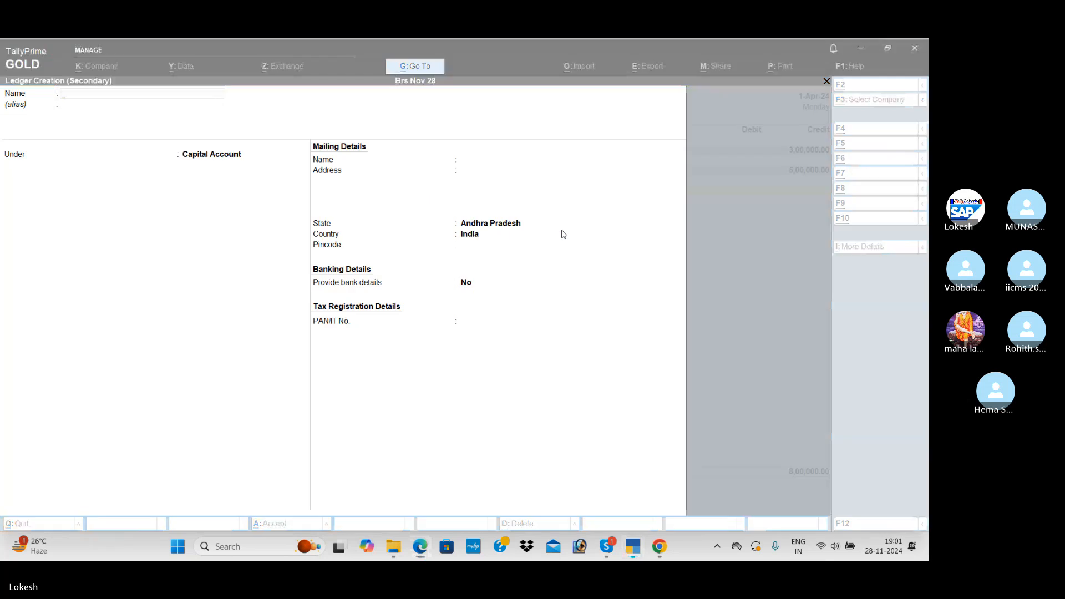
pyautogui.write('Un')
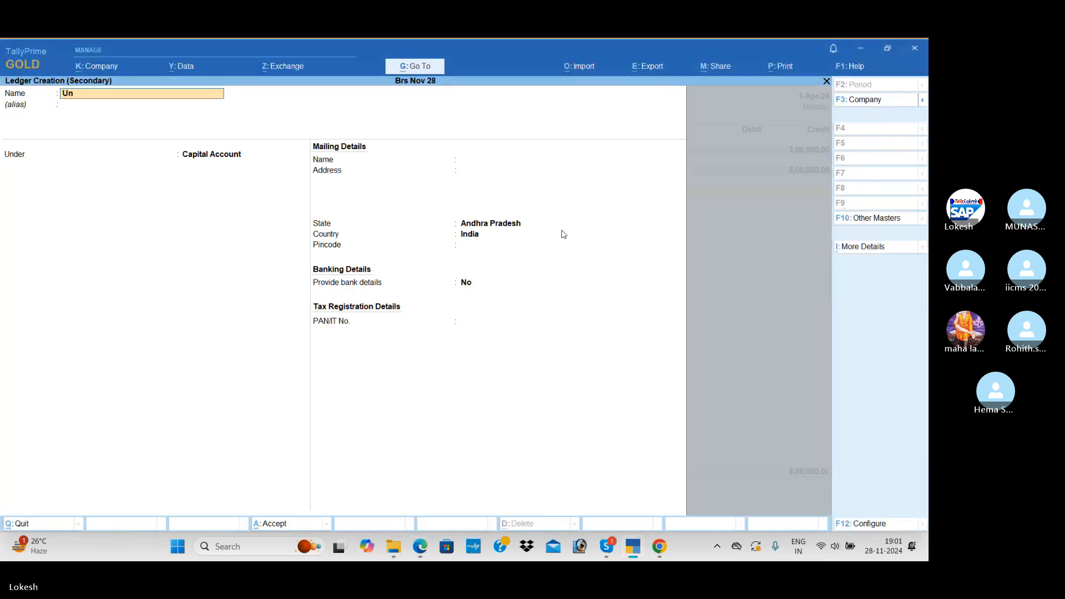
pyautogui.write('non Bank')
pyautogui.press('Return')
pyautogui.press('Return')
pyautogui.write('ba')
pyautogui.press('Return')
pyautogui.press('Return')
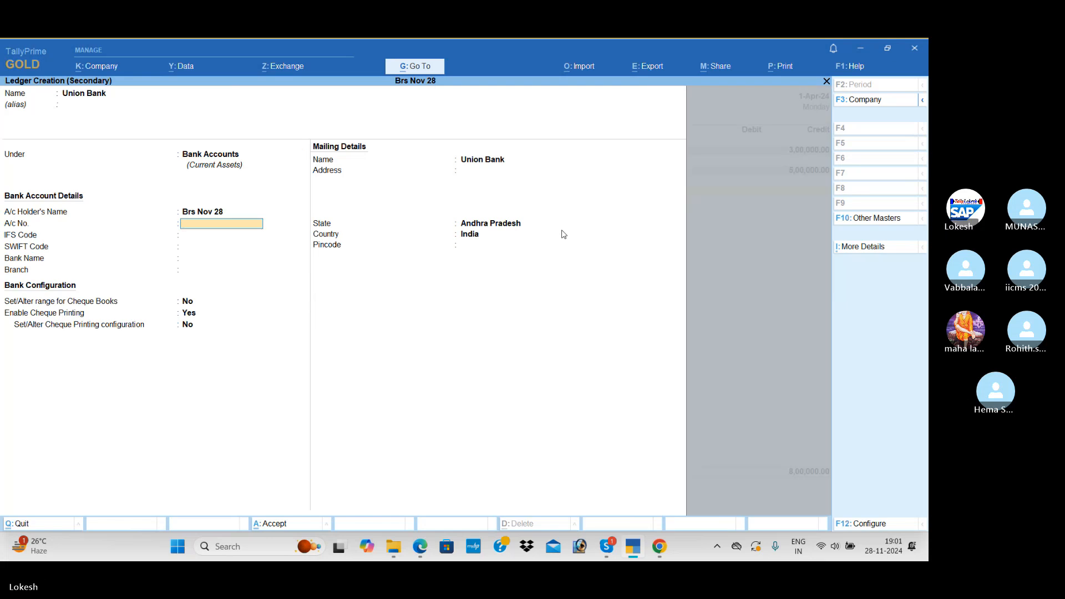
pyautogui.hotkey('ctrl', 'a')
pyautogui.press('Return')
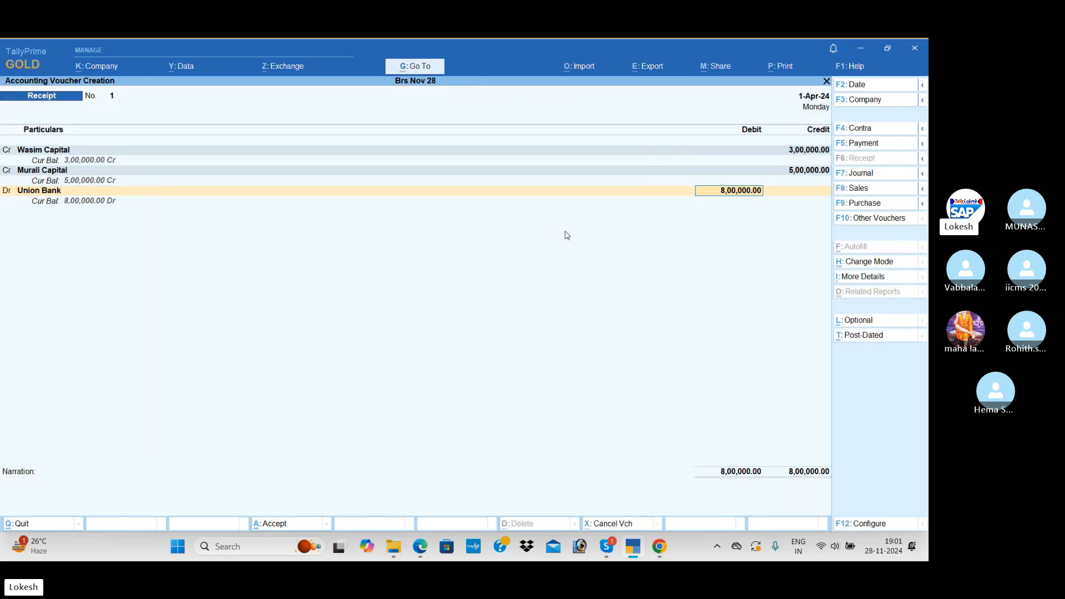
pyautogui.hotkey('ctrl', 'a')
# Step: Start a payment voucher dated 2-Apr-24, following the day and month of the problem's furniture purchase
pyautogui.hotkey('alt', 'Tab')
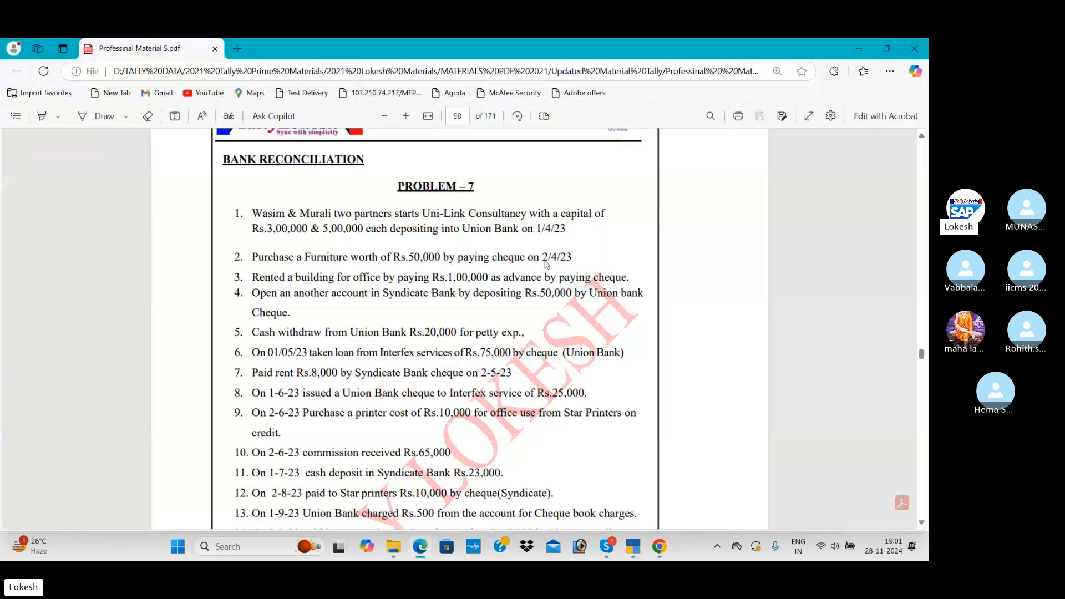
pyautogui.hotkey('alt', 'Tab')
pyautogui.click(877, 144)
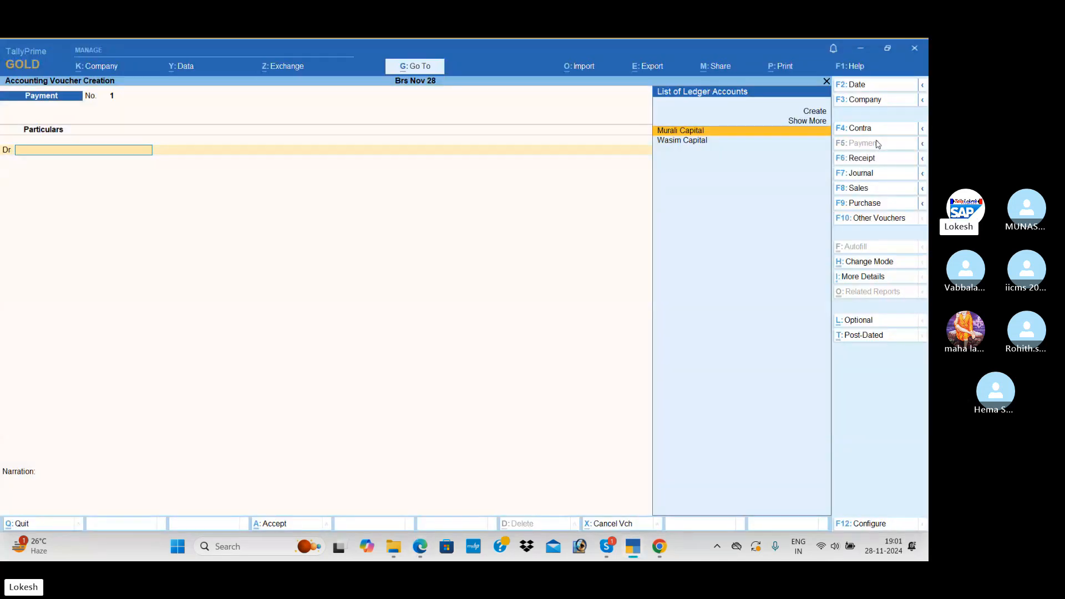
pyautogui.click(867, 86)
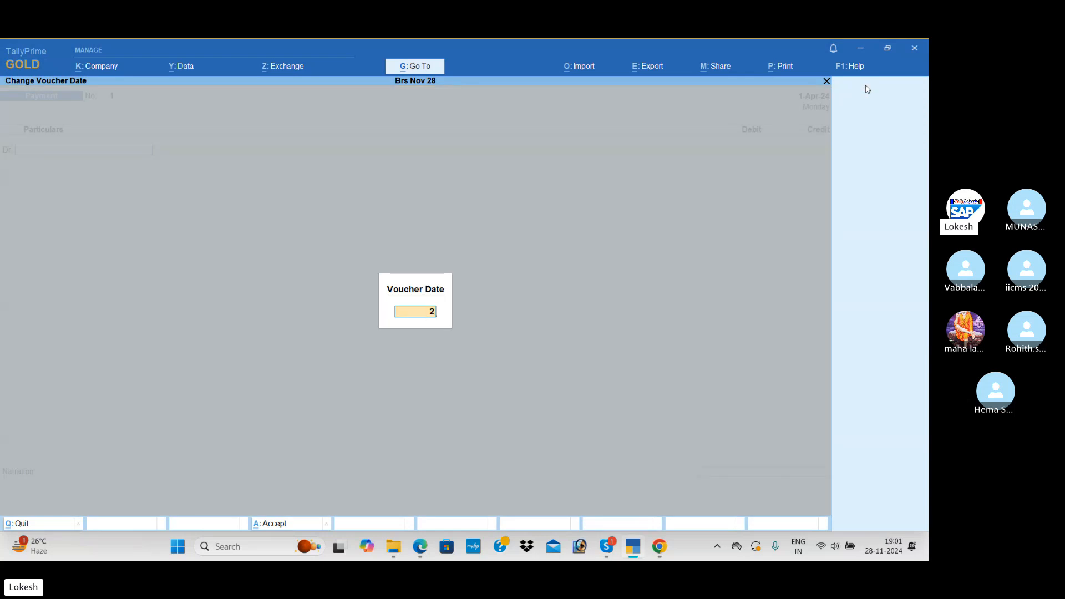
pyautogui.write('1-4')
pyautogui.press('Return')
# Step: Create a Furniture ledger under Fixed Assets from the payment voucher's debit line
pyautogui.hotkey('alt', 'c')
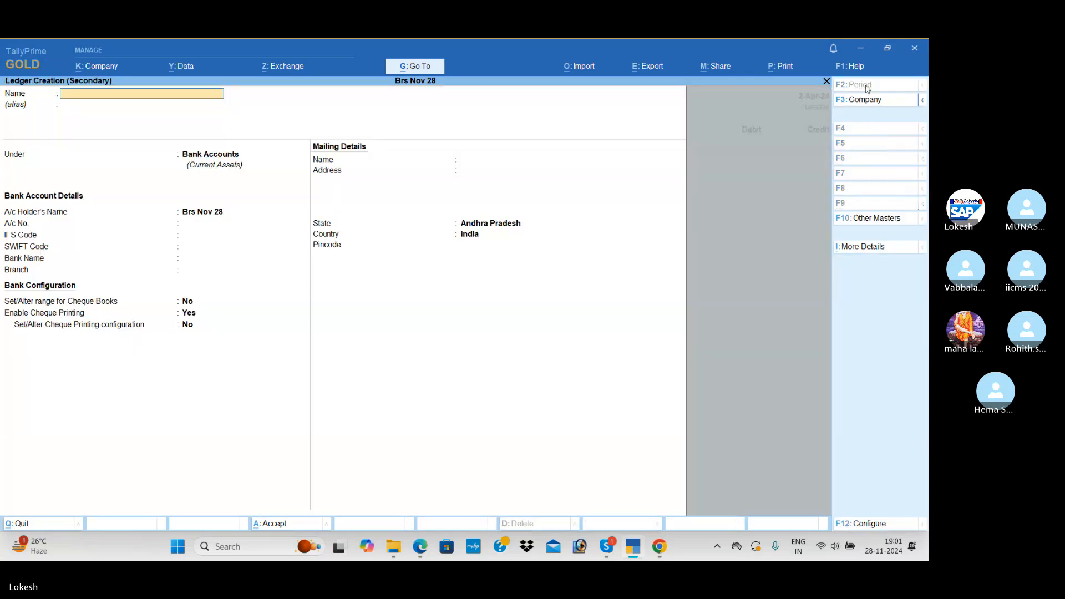
pyautogui.hotkey('alt', 'Tab')
pyautogui.hotkey('alt', 'Tab')
pyautogui.write('Furniture')
pyautogui.press('Return')
pyautogui.press('Return')
pyautogui.write('fi')
pyautogui.press('Return')
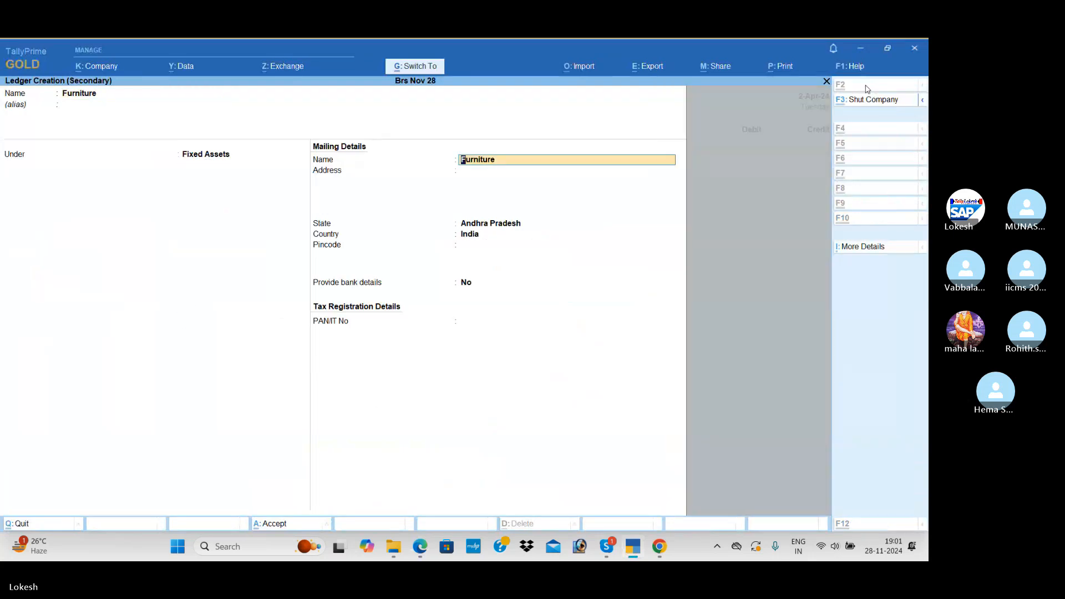
pyautogui.hotkey('ctrl', 'a')
# Step: Debit the Furniture ledger with 50000 in the payment voucher, as given in the problem's second transaction
pyautogui.hotkey('alt', 'Tab')
pyautogui.hotkey('alt', 'Tab')
pyautogui.write('5')
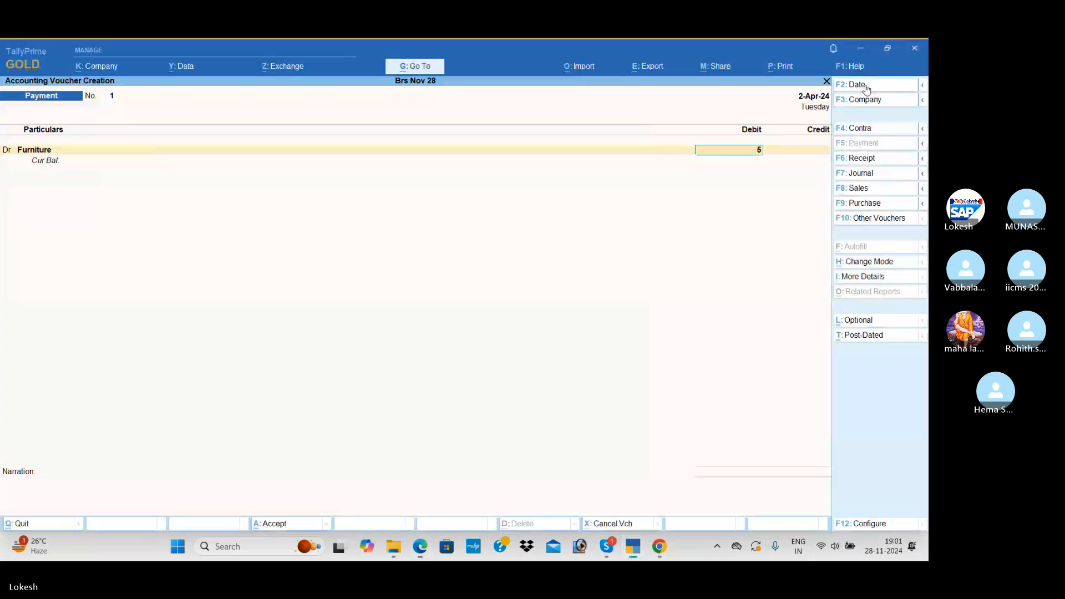
pyautogui.write('0000')
pyautogui.press('Return')
pyautogui.press('Return')
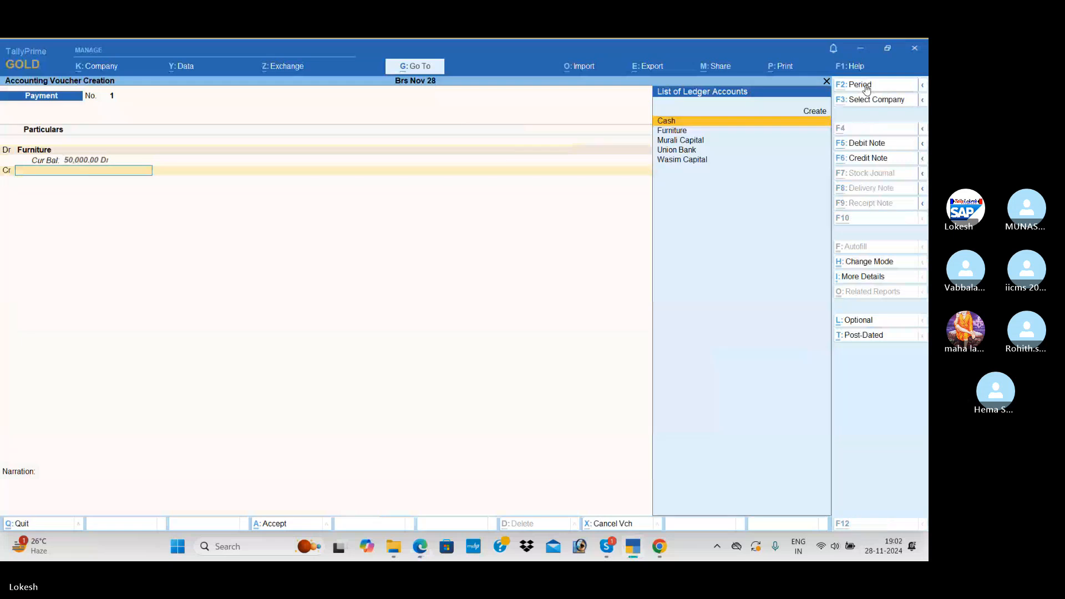
# Step: Credit Union Bank with 50000 by cheque, leaving the instrument number blank, and save the furniture payment voucher
pyautogui.hotkey('alt', 'Tab')
pyautogui.hotkey('alt', 'Tab')
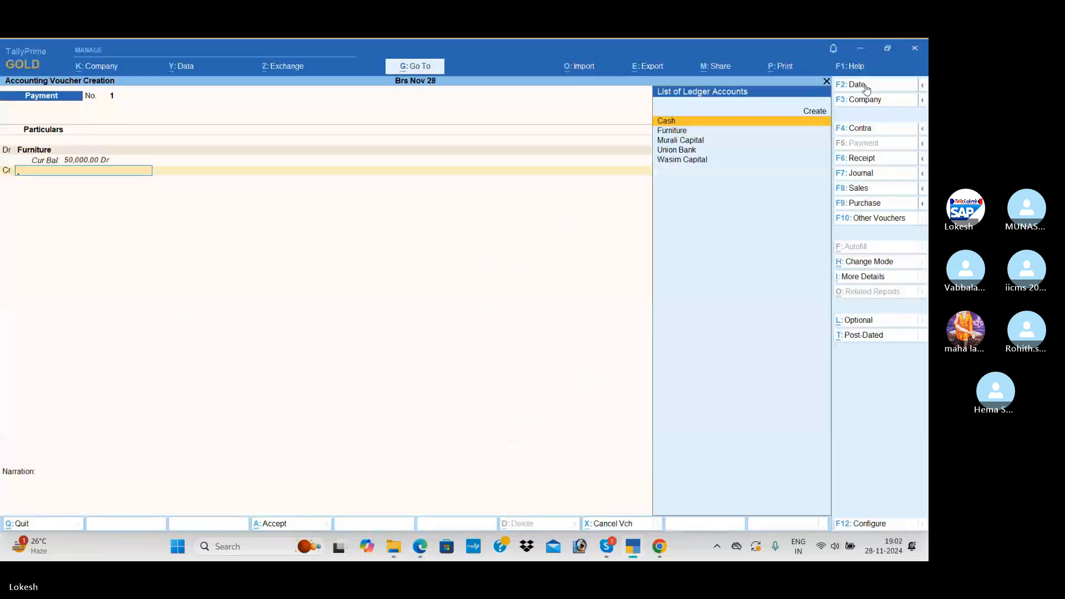
pyautogui.write('u')
pyautogui.press('Return')
pyautogui.press('Return')
pyautogui.press('Return')
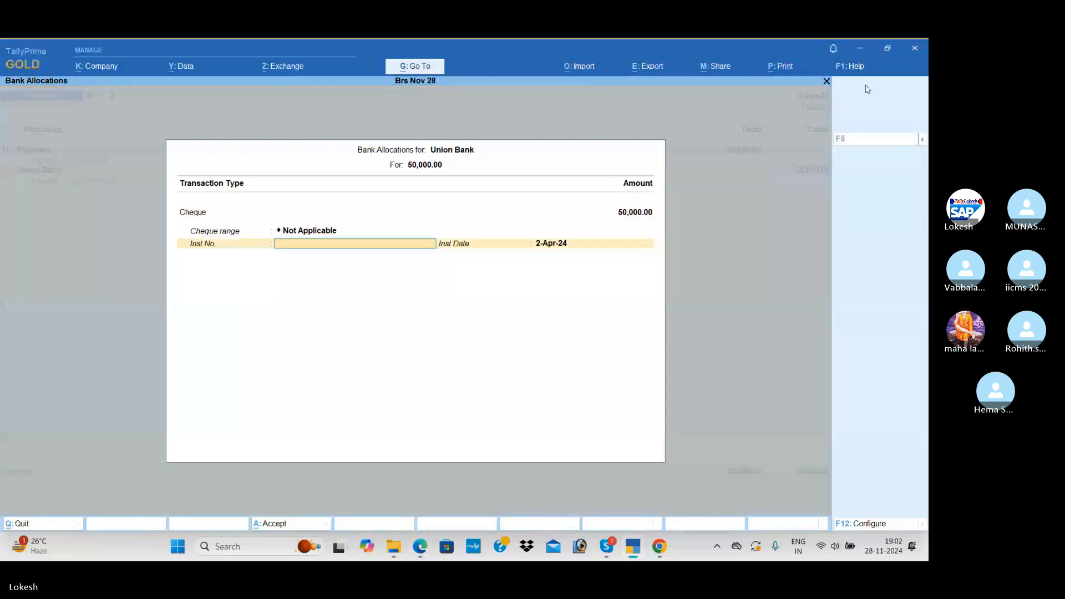
pyautogui.press('Return')
pyautogui.press('Return')
pyautogui.press('Return')
pyautogui.press('Return')
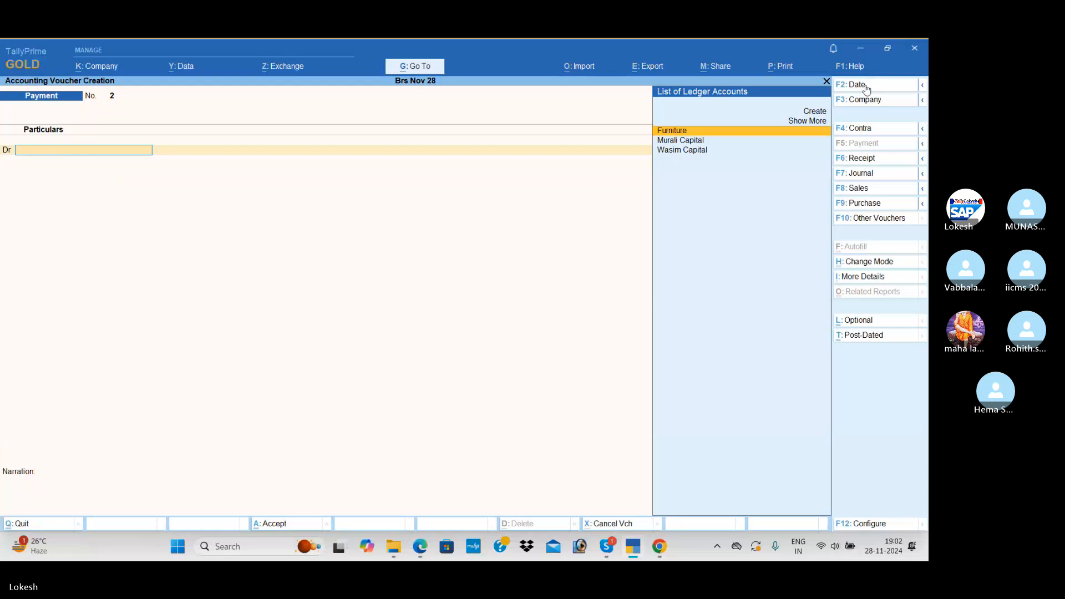
# Step: Create the ledger Advance Rent for Buidling under Current Assets for the third transaction's payment voucher
pyautogui.hotkey('alt', 'Tab')
pyautogui.scroll(-3, 402, 225)
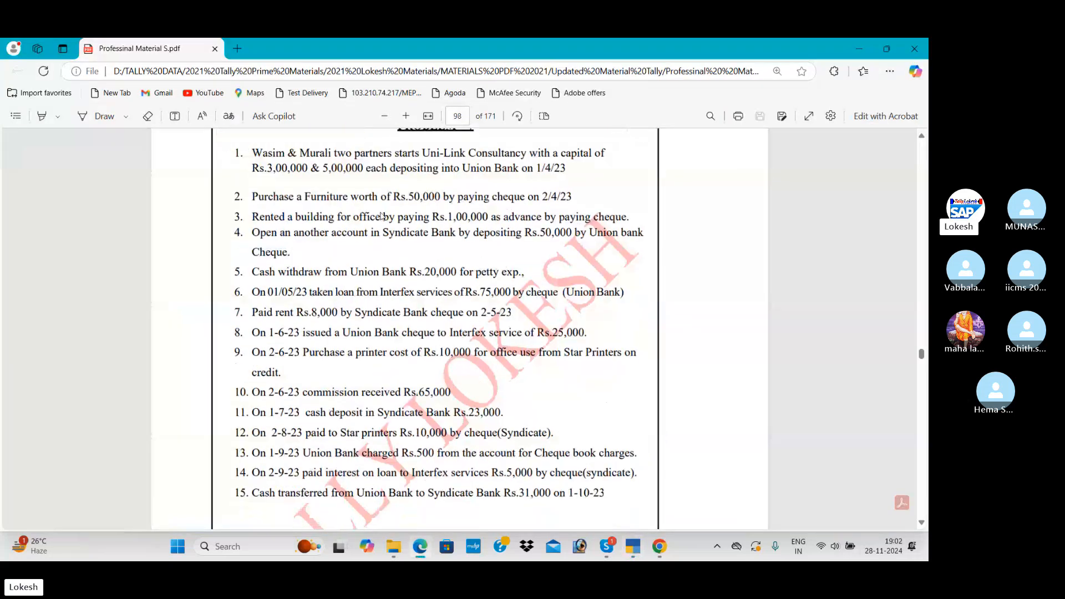
pyautogui.hotkey('alt', 'Tab')
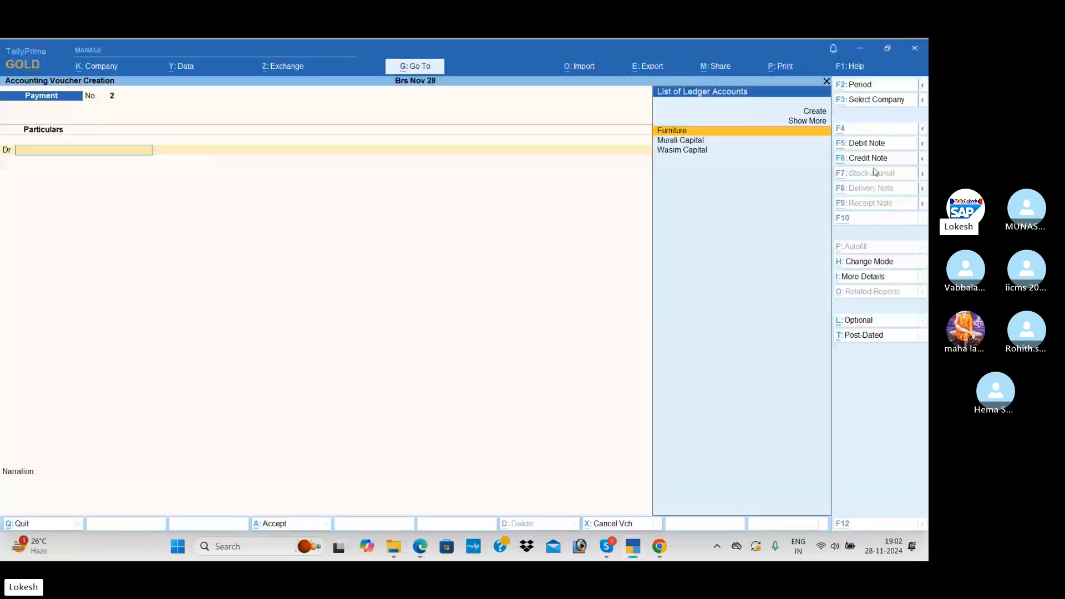
pyautogui.hotkey('alt', 'c')
pyautogui.write('Ad')
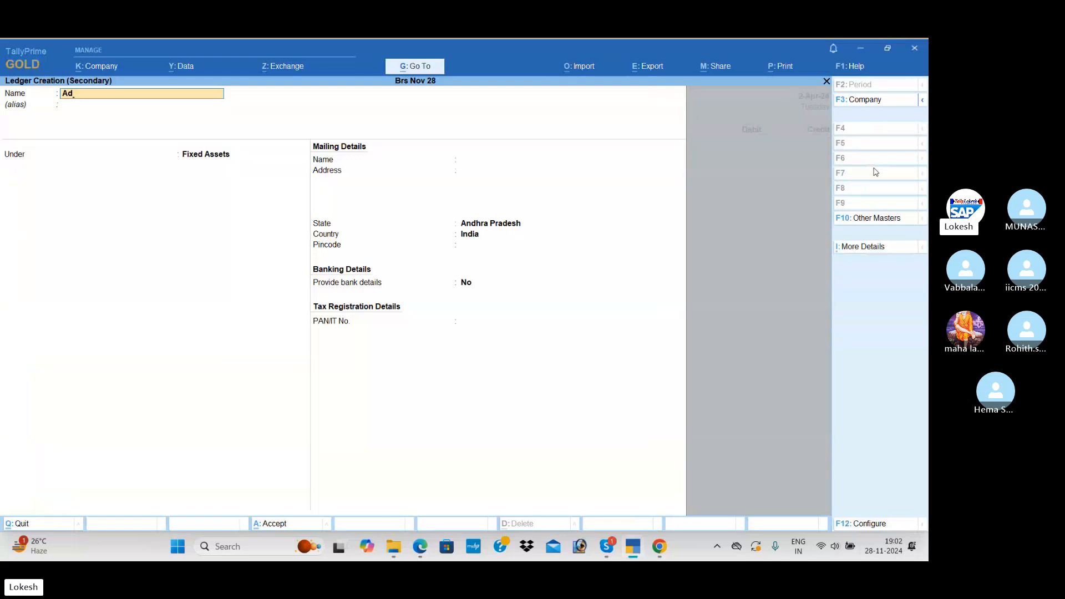
pyautogui.write('vance Rent for')
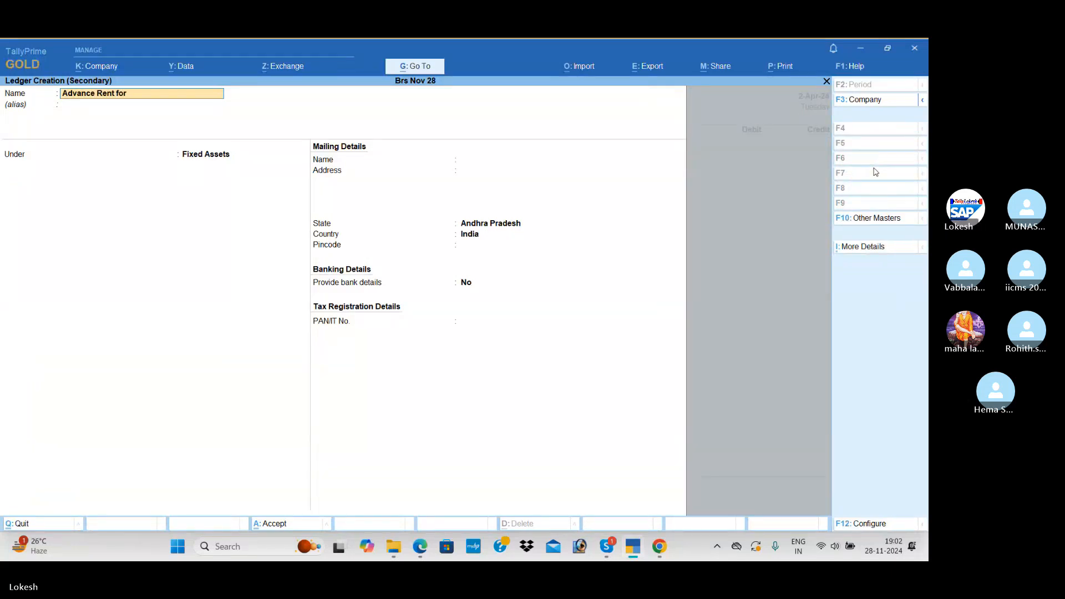
pyautogui.write(' Buidling')
pyautogui.press('Return')
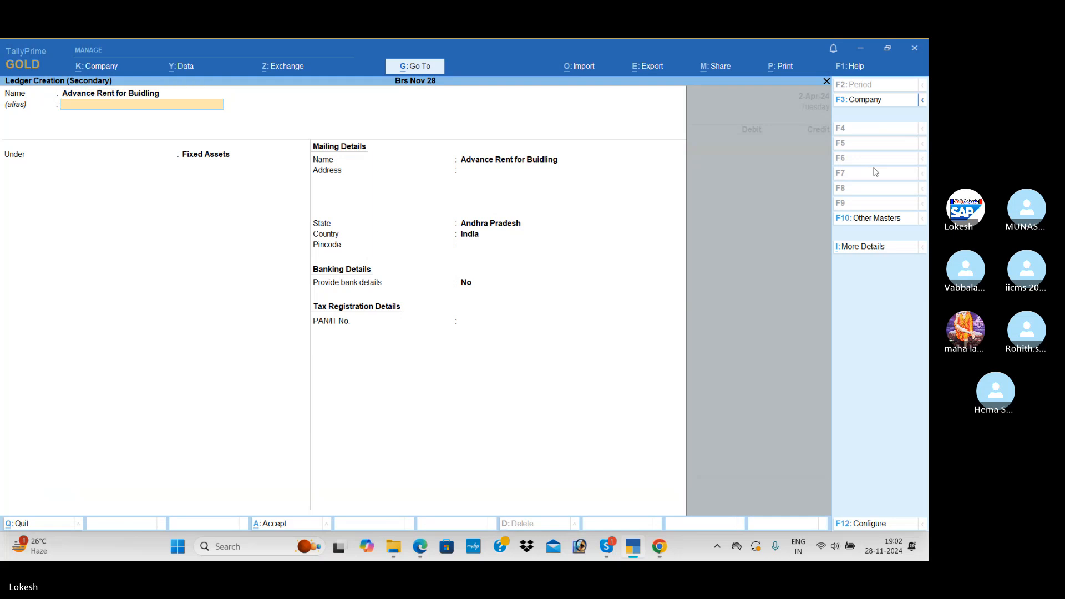
pyautogui.write('Cur')
pyautogui.press('Return')
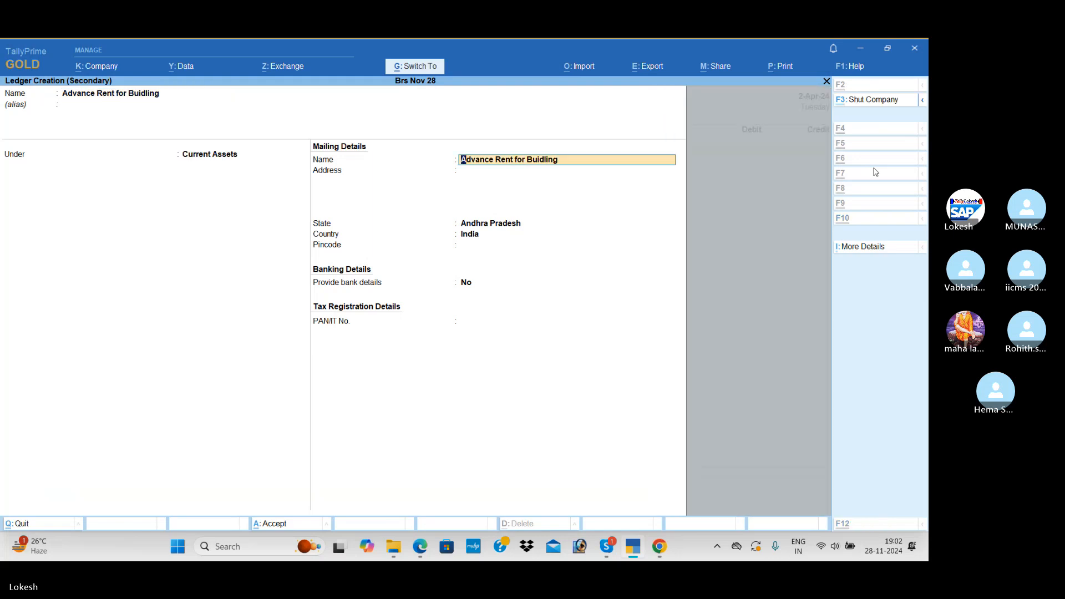
pyautogui.hotkey('ctrl', 'a')
# Step: Debit the advance rent ledger with 100000 in the payment voucher
pyautogui.hotkey('alt', 'Tab')
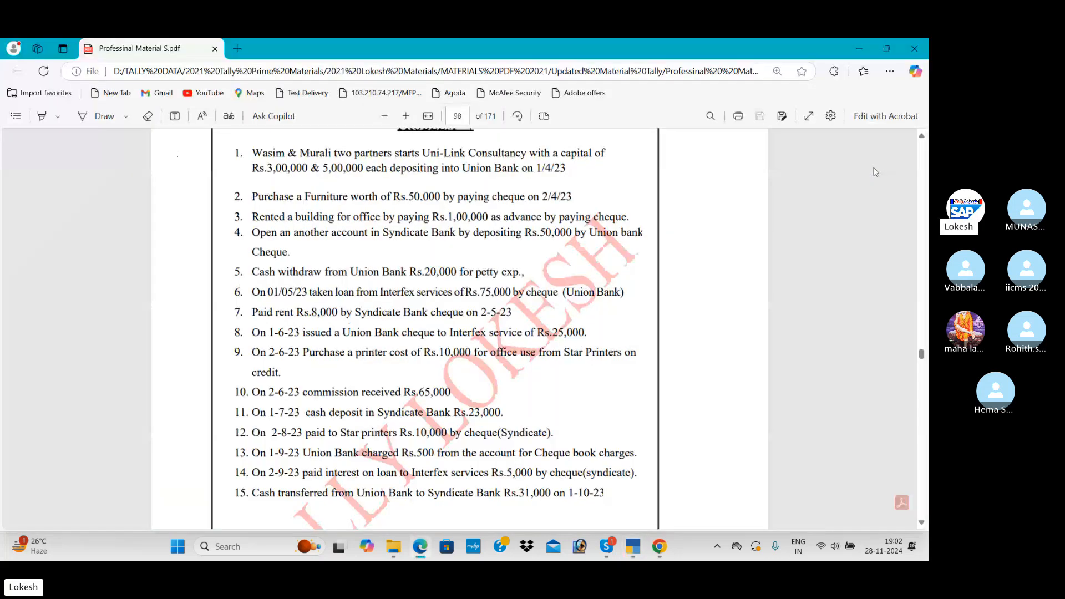
pyautogui.hotkey('alt', 'Tab')
pyautogui.write('100000')
pyautogui.press('Return')
pyautogui.press('Return')
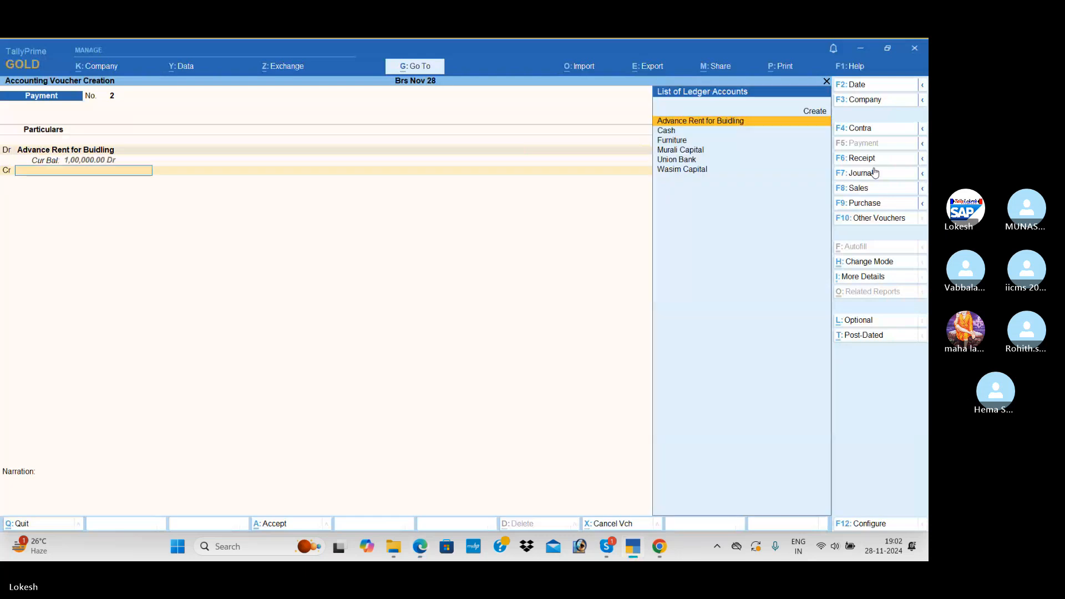
# Step: Credit Union Bank for the advance rent payment and save the voucher
pyautogui.hotkey('alt', 'Tab')
pyautogui.hotkey('alt', 'Tab')
pyautogui.press('Down')
pyautogui.press('Down')
pyautogui.press('Down')
pyautogui.press('Down')
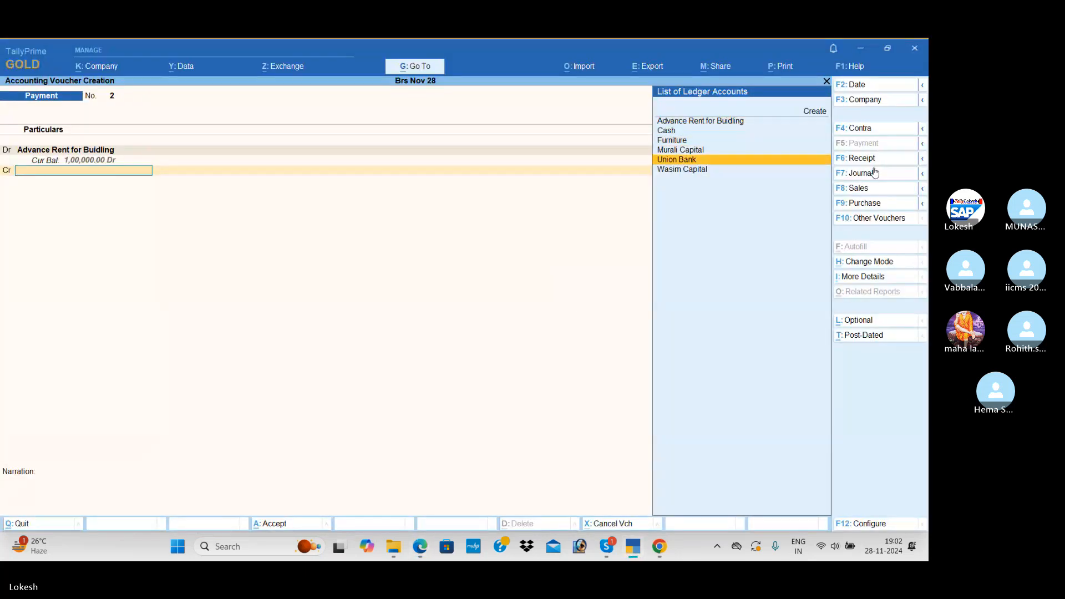
pyautogui.press('Return')
pyautogui.press('Return')
pyautogui.press('Return')
# Step: Start a contra voucher for the Syndicate Bank deposit and credit Union Bank with 50000, accepting its bank allocation
pyautogui.hotkey('alt', 'Tab')
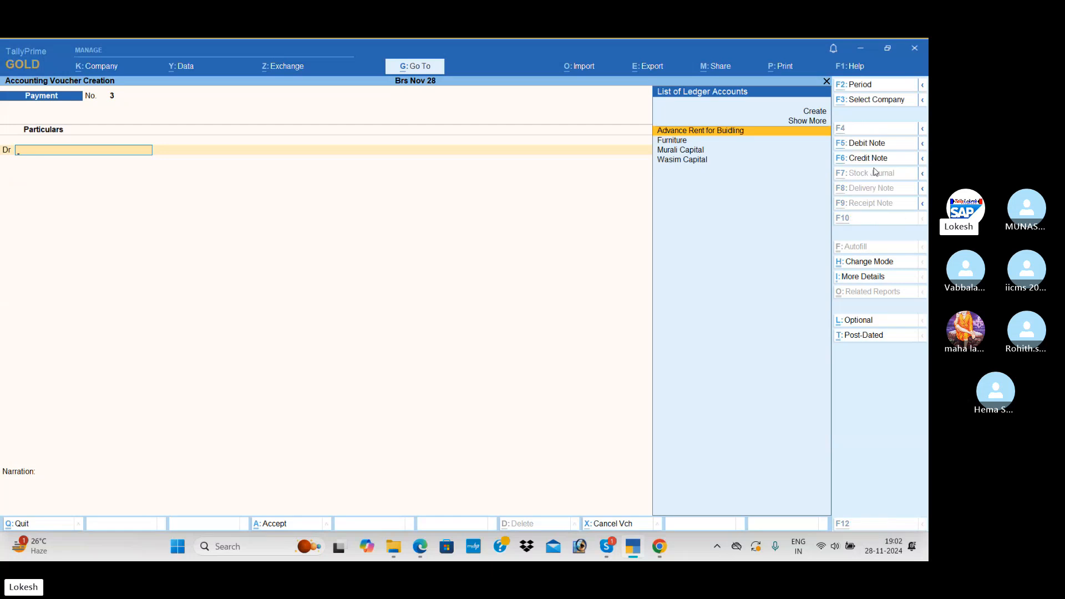
pyautogui.hotkey('alt', 'Tab')
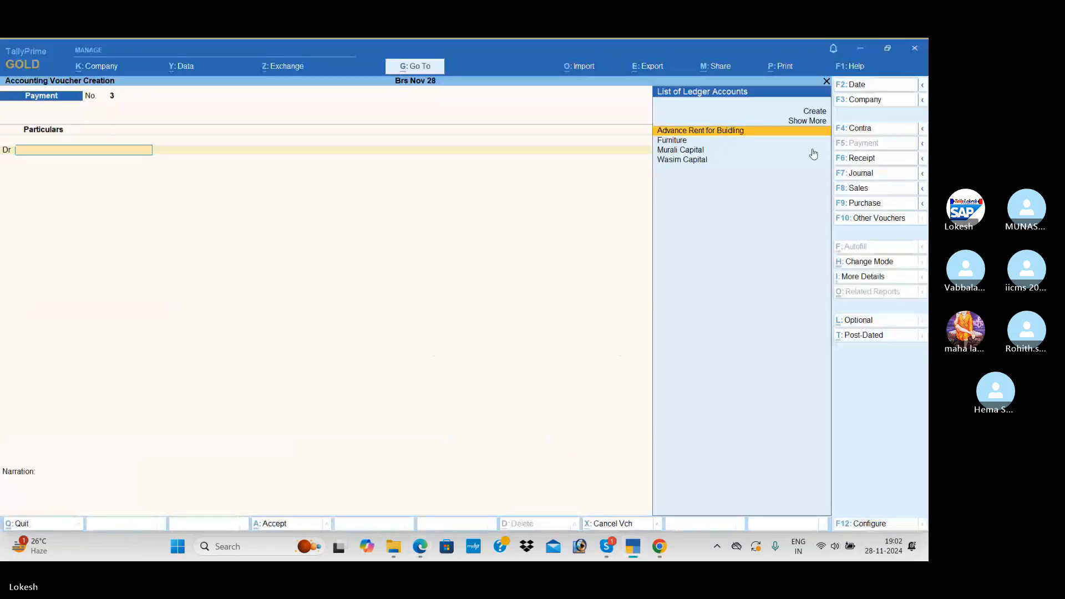
pyautogui.click(876, 129)
pyautogui.press('Down')
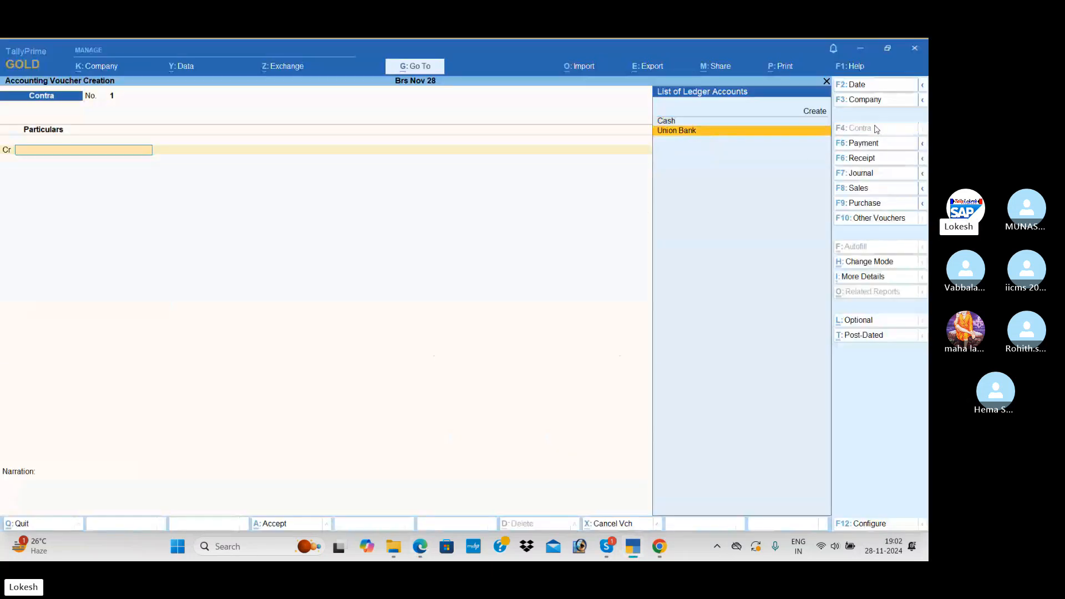
pyautogui.press('Return')
pyautogui.hotkey('alt', 'Tab')
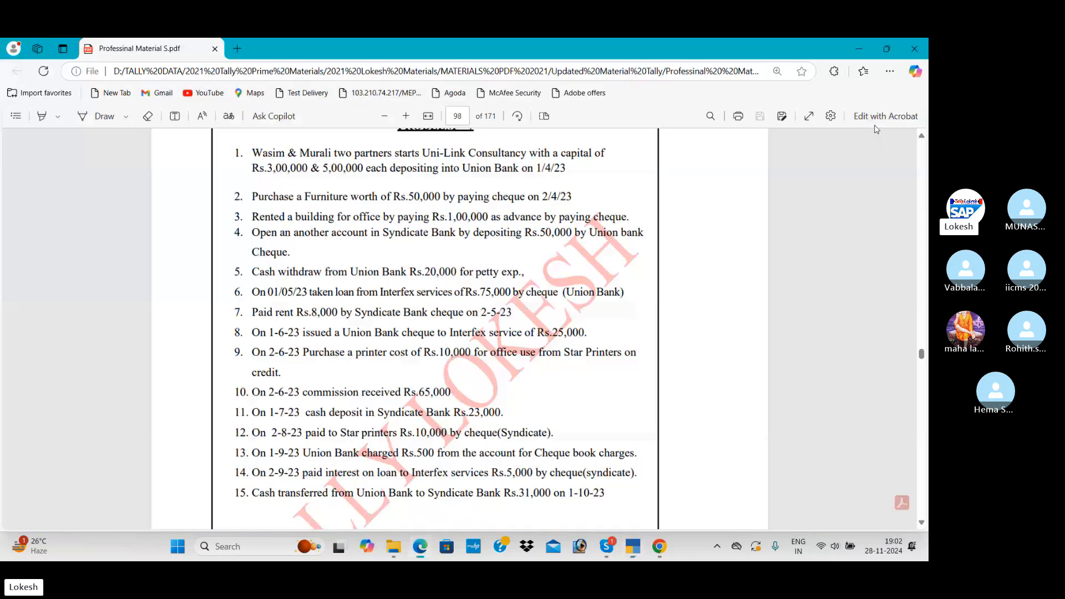
pyautogui.hotkey('alt', 'Tab')
pyautogui.write('50000')
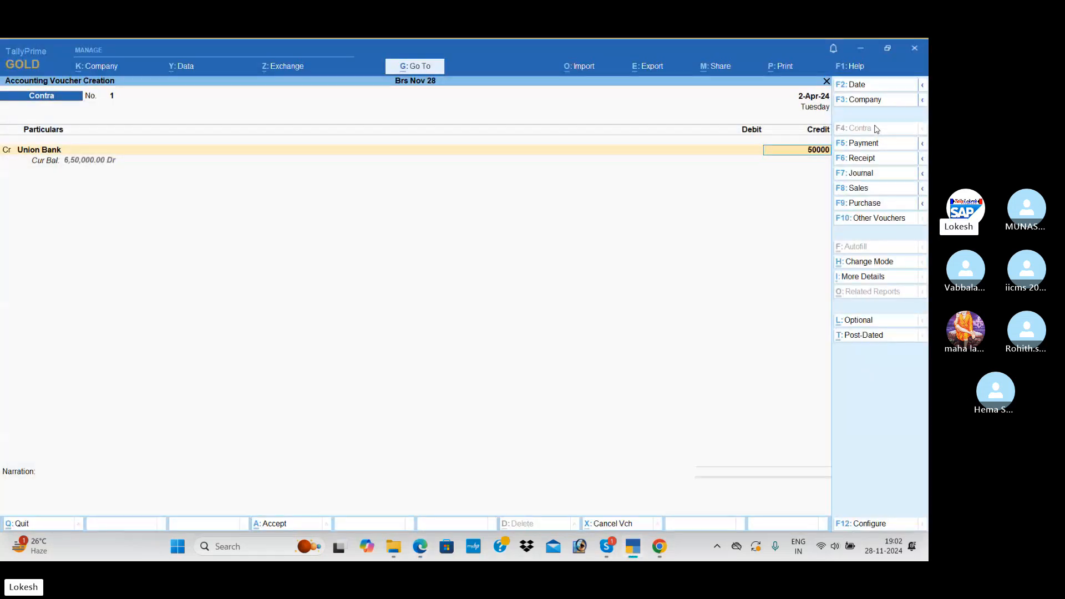
pyautogui.press('Return')
pyautogui.press('Return')
pyautogui.press('Return')
pyautogui.press('Return')
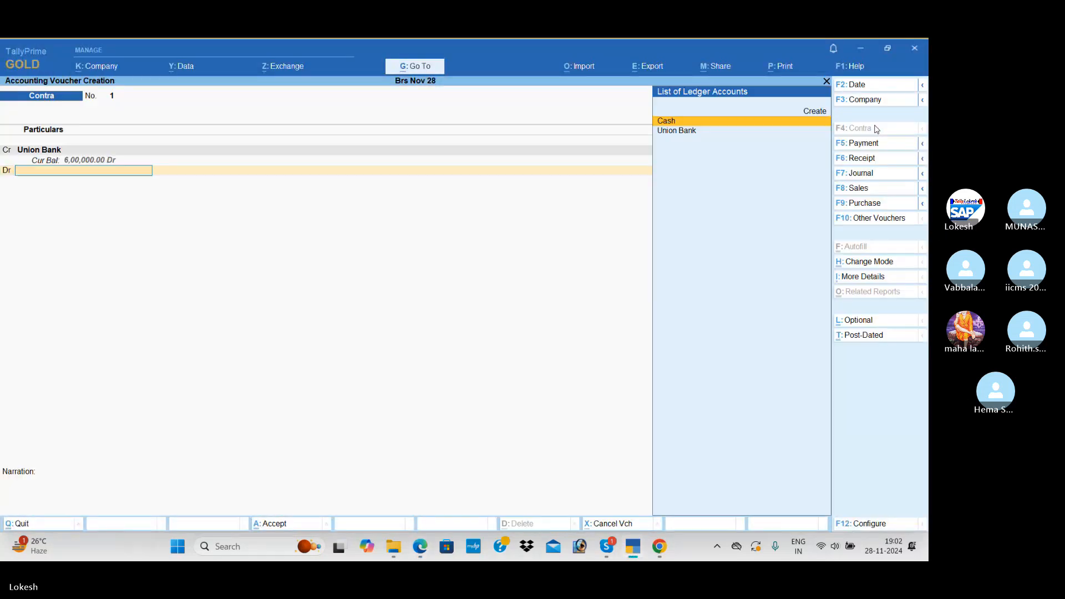
# Step: Create a Syndicate Bank ledger under Bank Accounts from the contra voucher's debit line
pyautogui.hotkey('alt', 'c')
pyautogui.write('Syndica')
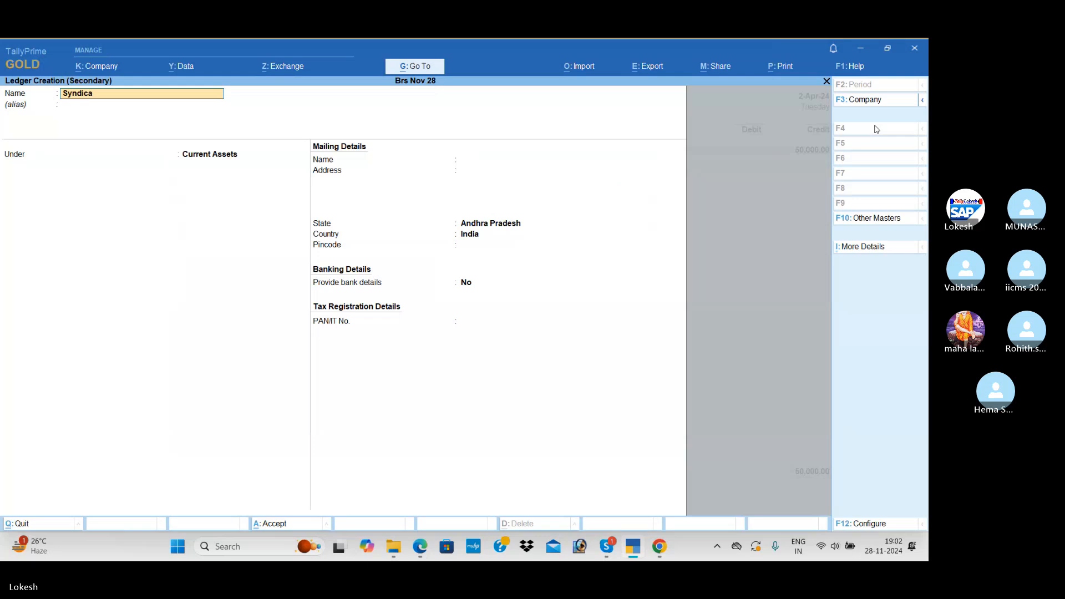
pyautogui.press('Return')
pyautogui.press('Return')
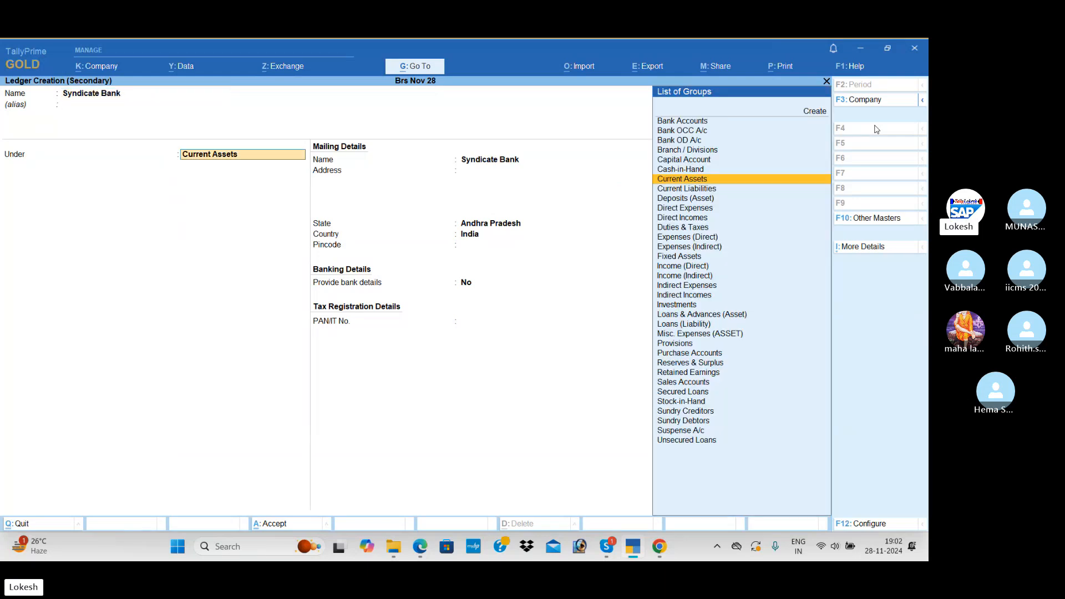
pyautogui.write('Ba')
pyautogui.press('Return')
pyautogui.press('Return')
pyautogui.hotkey('ctrl', 'a')
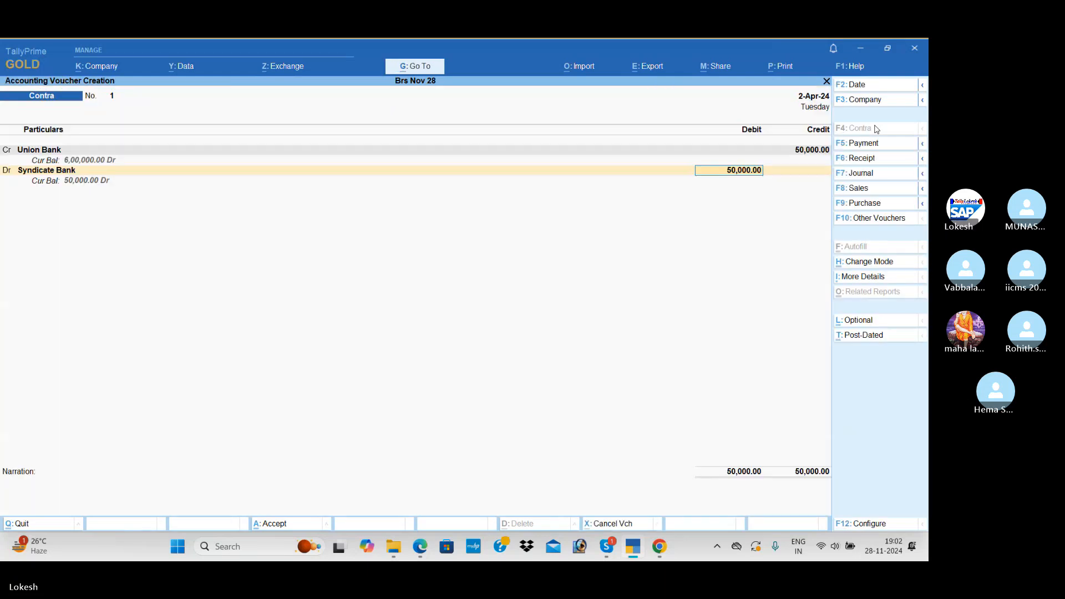
# Step: Debit Syndicate Bank with 50000 as Cheque/DD, keeping the instrument date 2-Apr-24, and save the contra voucher
pyautogui.press('Return')
pyautogui.press('Return')
pyautogui.press('Return')
pyautogui.press('Return')
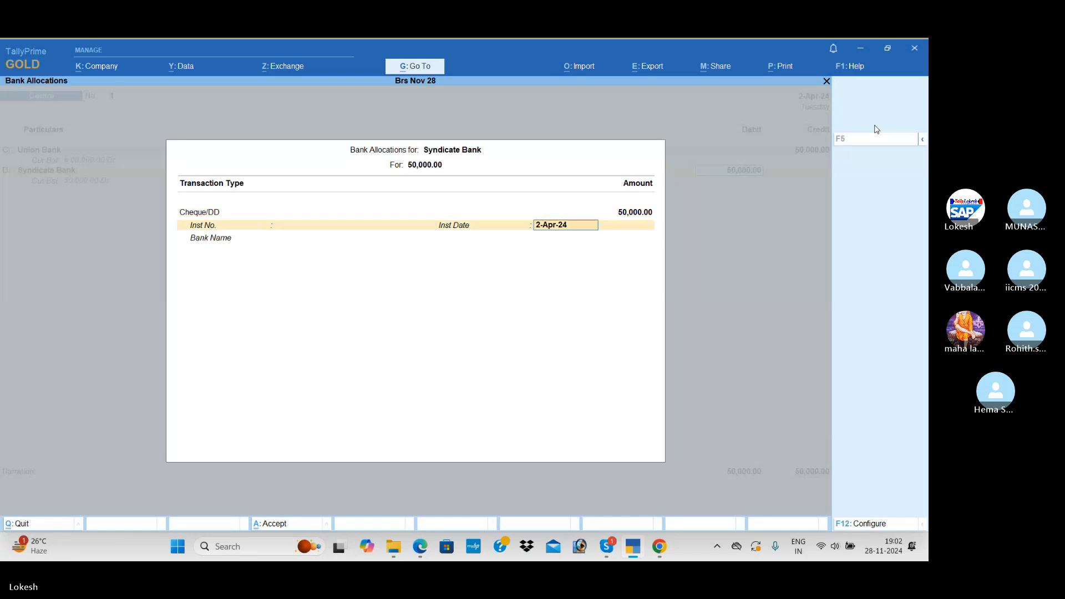
pyautogui.press('Return')
pyautogui.press('Return')
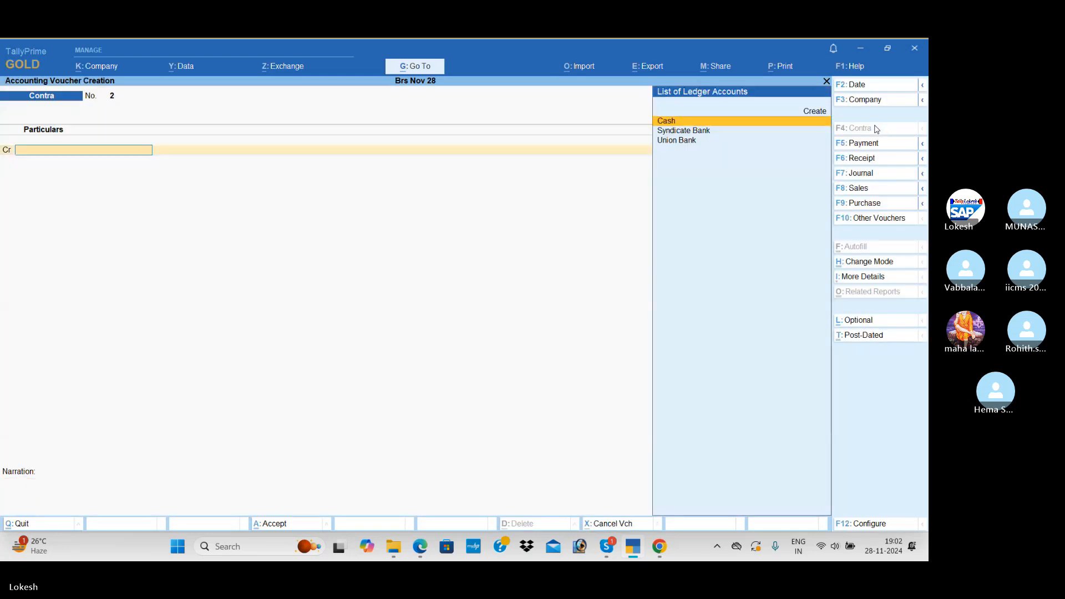
# Step: Check the petty expense withdrawal in the problem PDF and credit Cash with 20,000 in the new contra voucher
pyautogui.hotkey('alt', 'Tab')
pyautogui.scroll(-3, 803, 152)
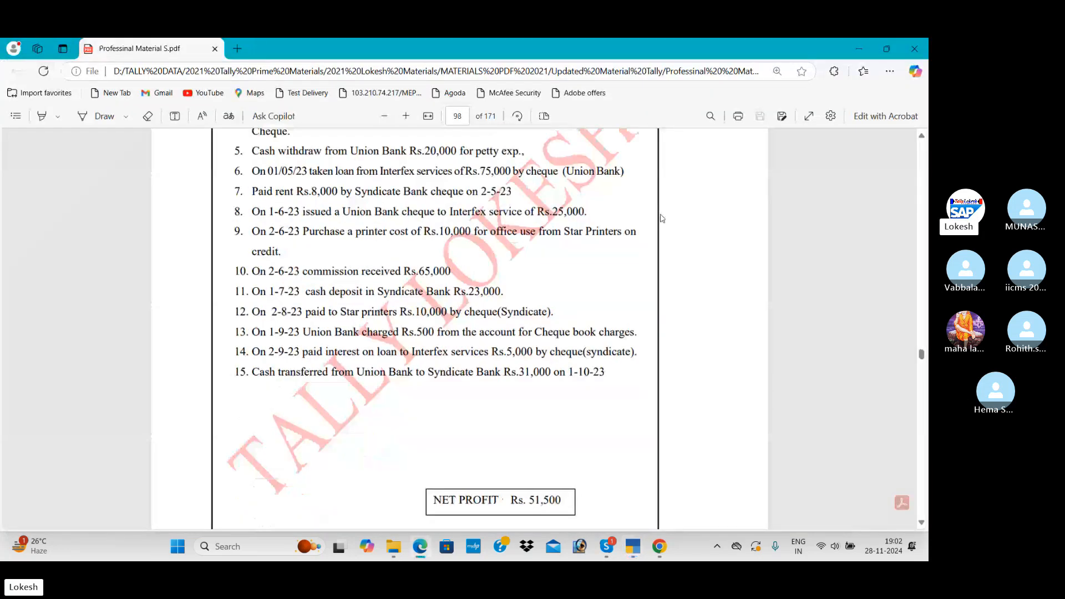
pyautogui.scroll(2, 439, 214)
pyautogui.hotkey('alt', 'Tab')
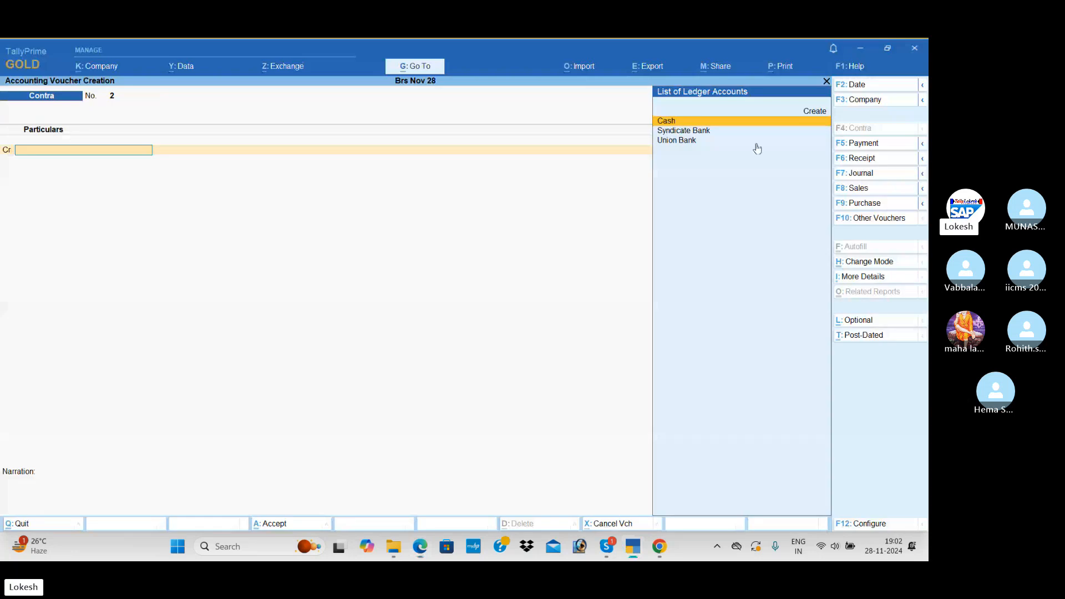
pyautogui.press('Return')
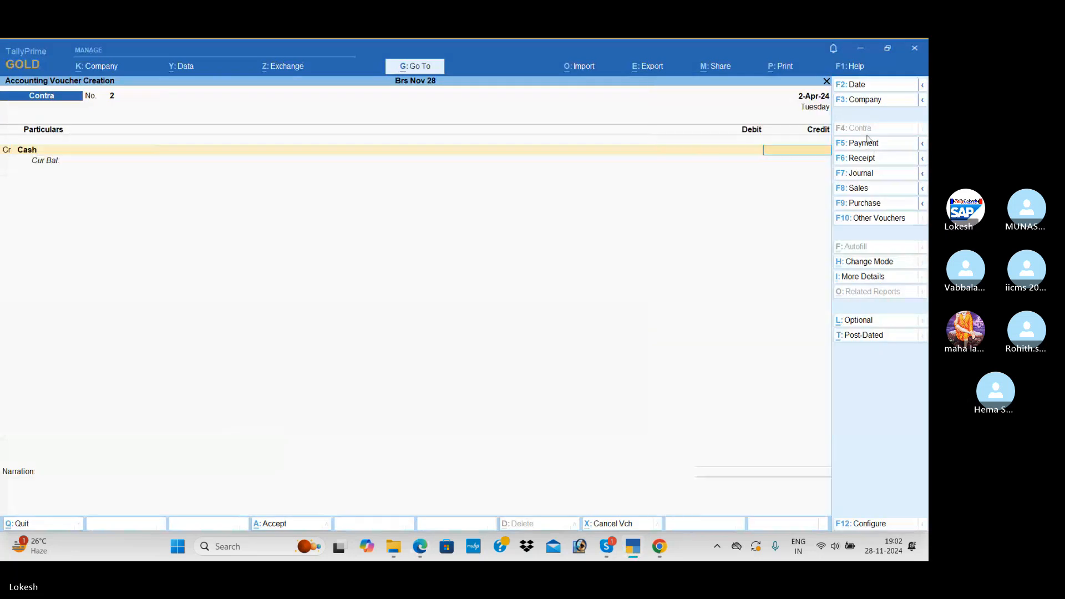
pyautogui.write('20,000')
pyautogui.press('Return')
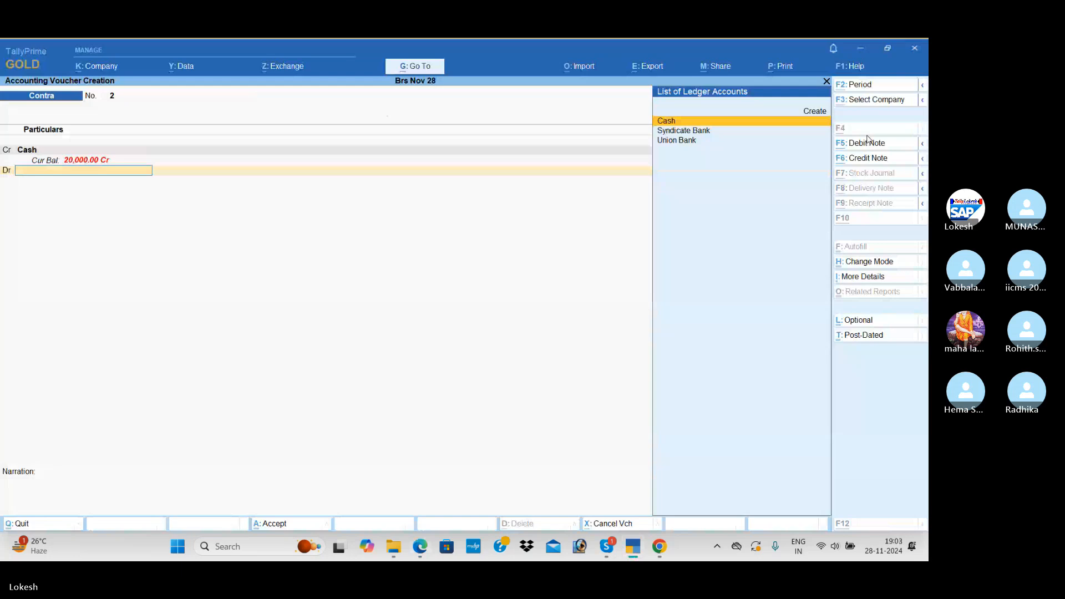
# Step: Change the contra voucher's credited ledger to Union Bank for 20,000 and return to the debit ledger line
pyautogui.hotkey('alt', 'Tab')
pyautogui.hotkey('alt', 'Tab')
pyautogui.press('BackSpace')
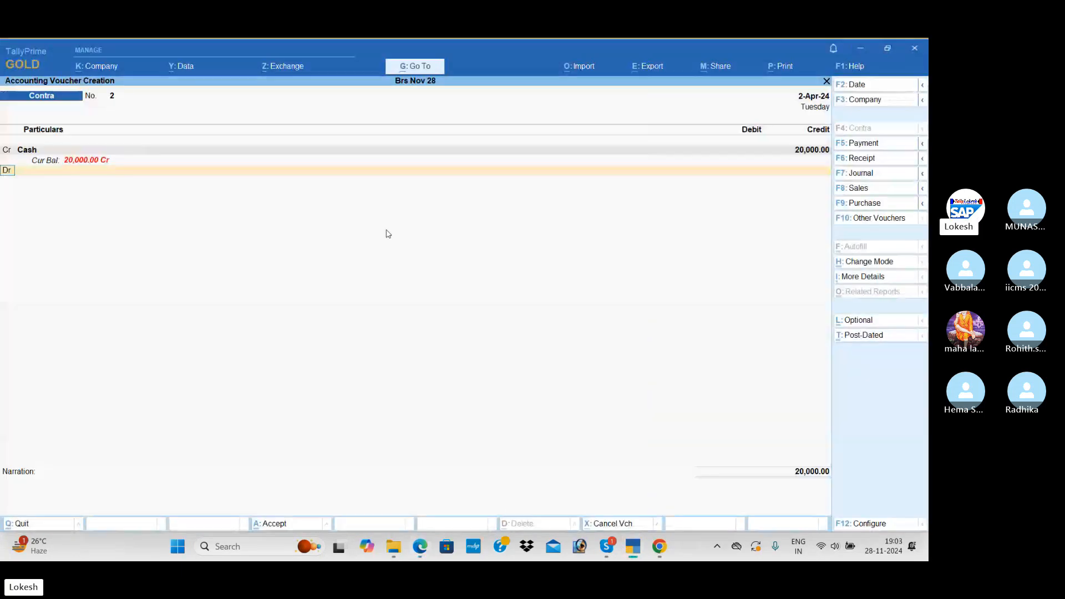
pyautogui.press('BackSpace')
pyautogui.press('BackSpace')
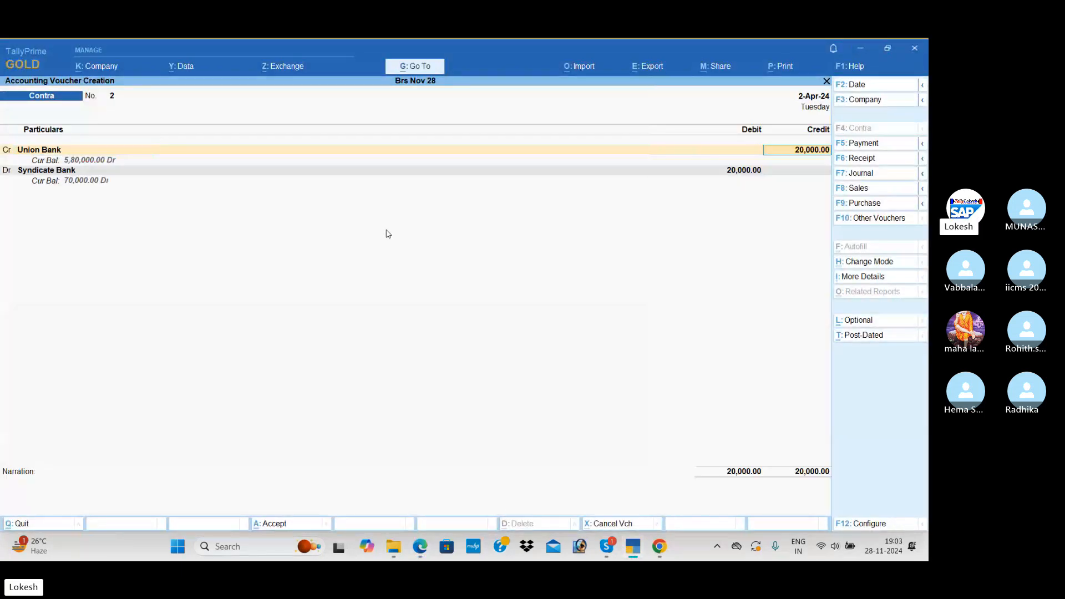
pyautogui.press('Return')
pyautogui.press('Return')
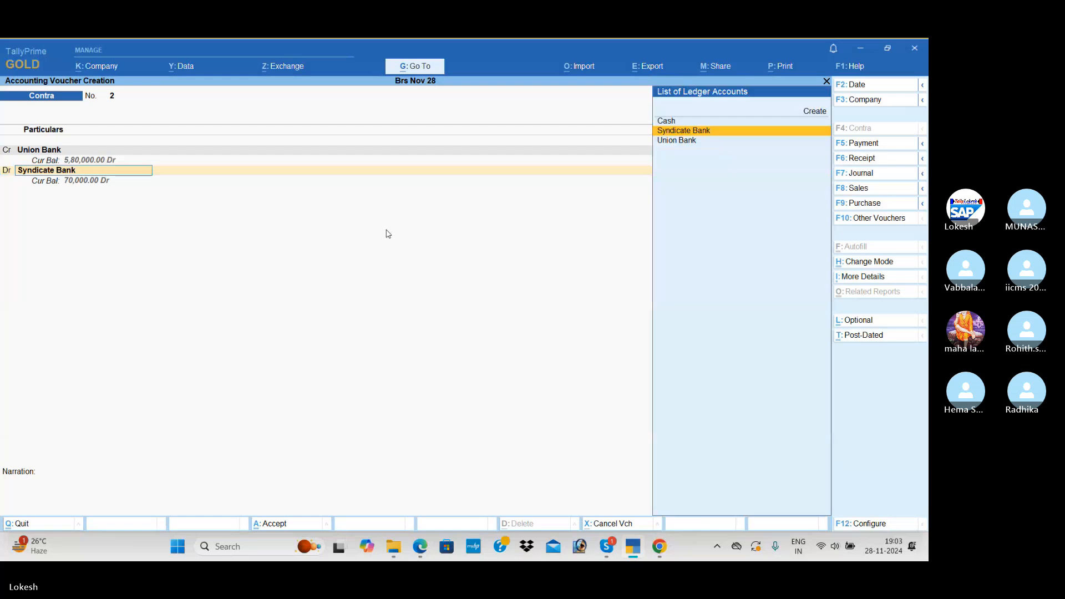
# Step: Create a Petty Cash ledger under Cash-in-Hand from the contra voucher's debit line
pyautogui.hotkey('alt', 'c')
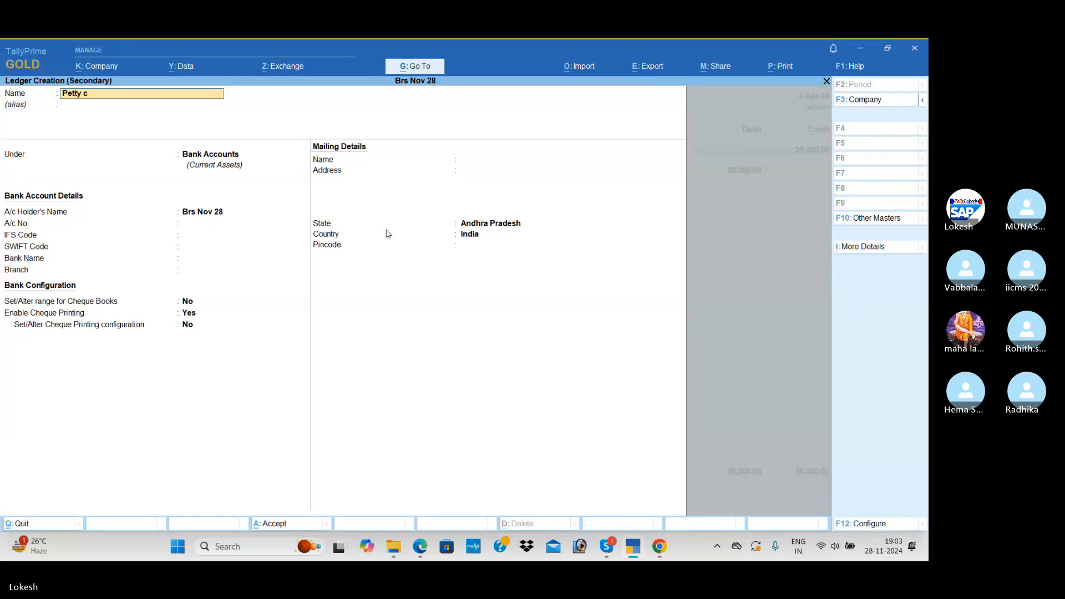
pyautogui.press('Return')
pyautogui.press('Return')
pyautogui.write('cas')
pyautogui.press('Return')
pyautogui.press('Return')
pyautogui.press('Return')
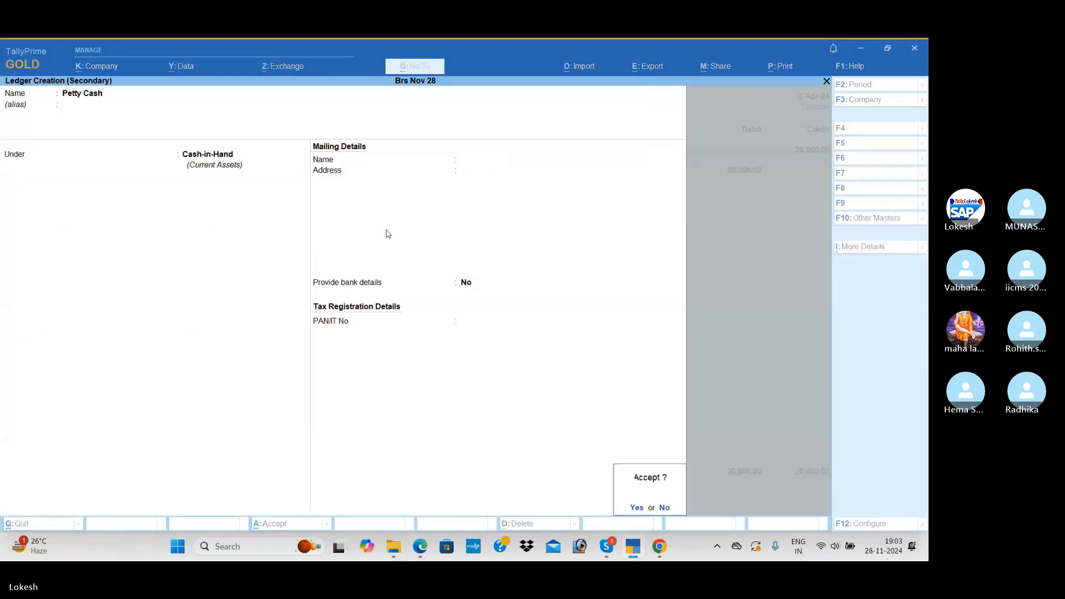
pyautogui.press('Return')
# Step: Debit Petty Cash with 20,000 and save the contra voucher
pyautogui.press('Return')
pyautogui.press('Return')
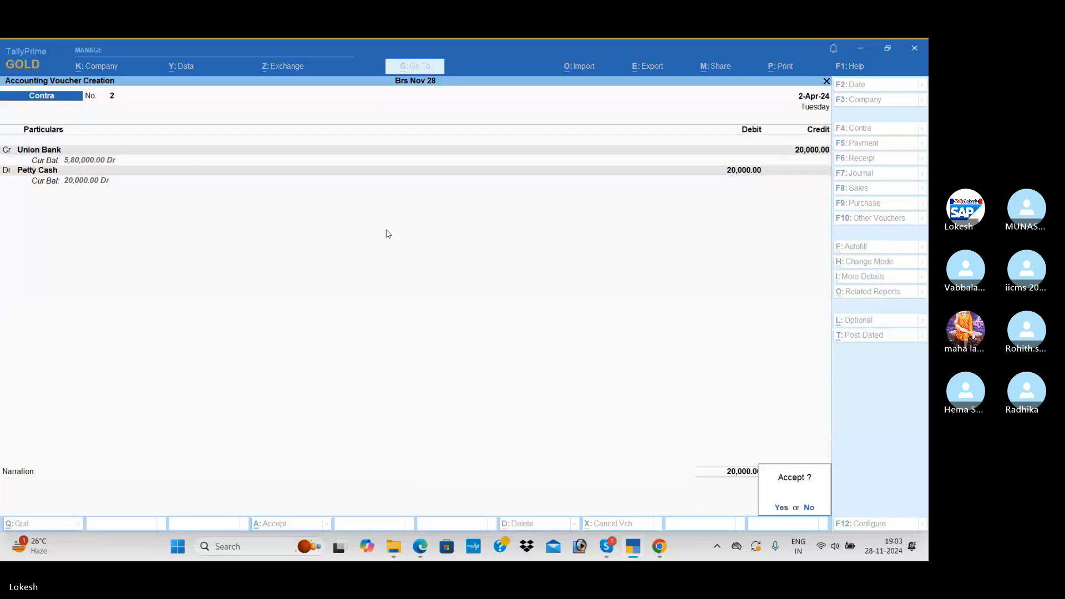
pyautogui.press('Return')
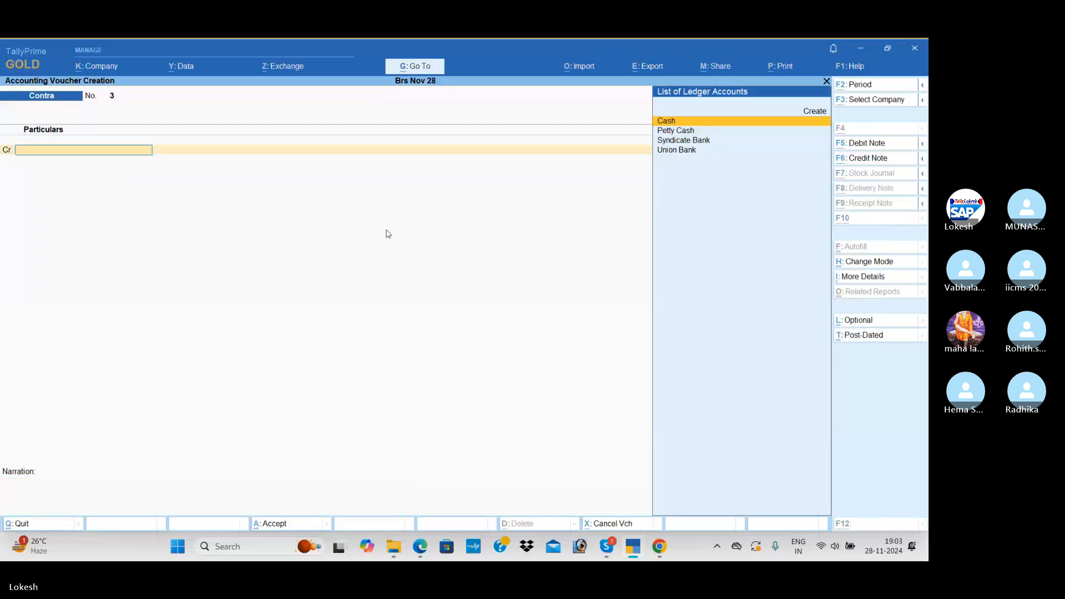
# Step: Check the loan transaction in the problem PDF and start a receipt voucher dated 1-May-24
pyautogui.hotkey('alt', 'Tab')
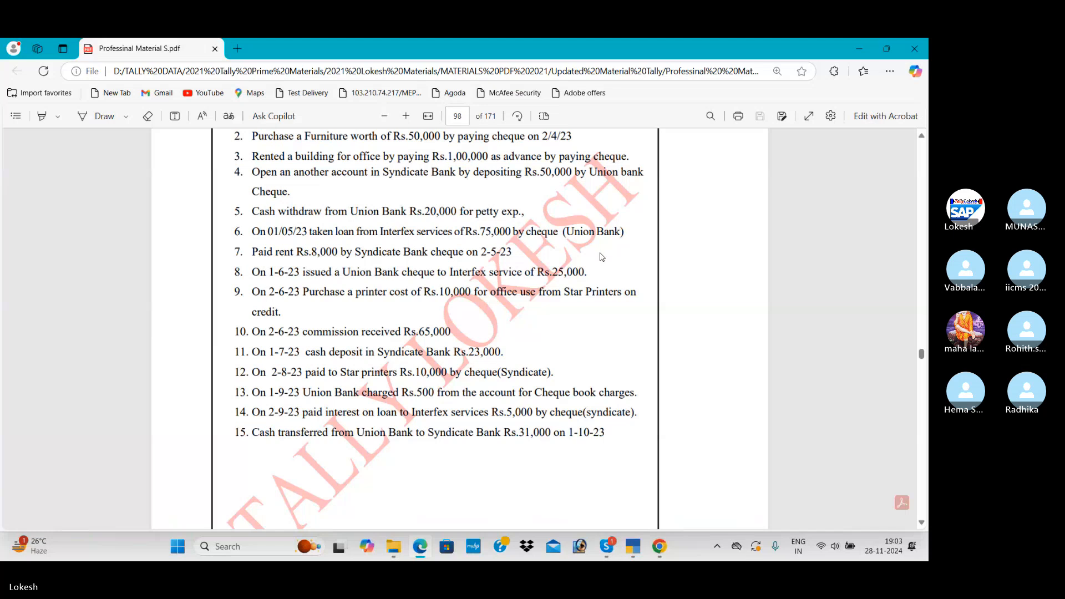
pyautogui.hotkey('alt', 'Tab')
pyautogui.click(876, 160)
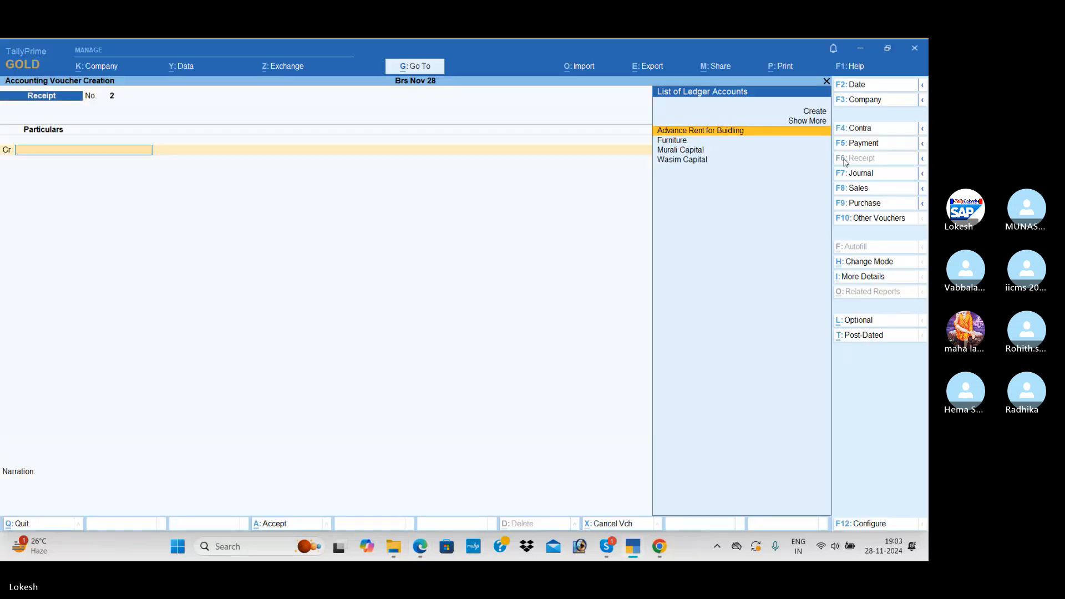
pyautogui.click(868, 87)
pyautogui.write('1-')
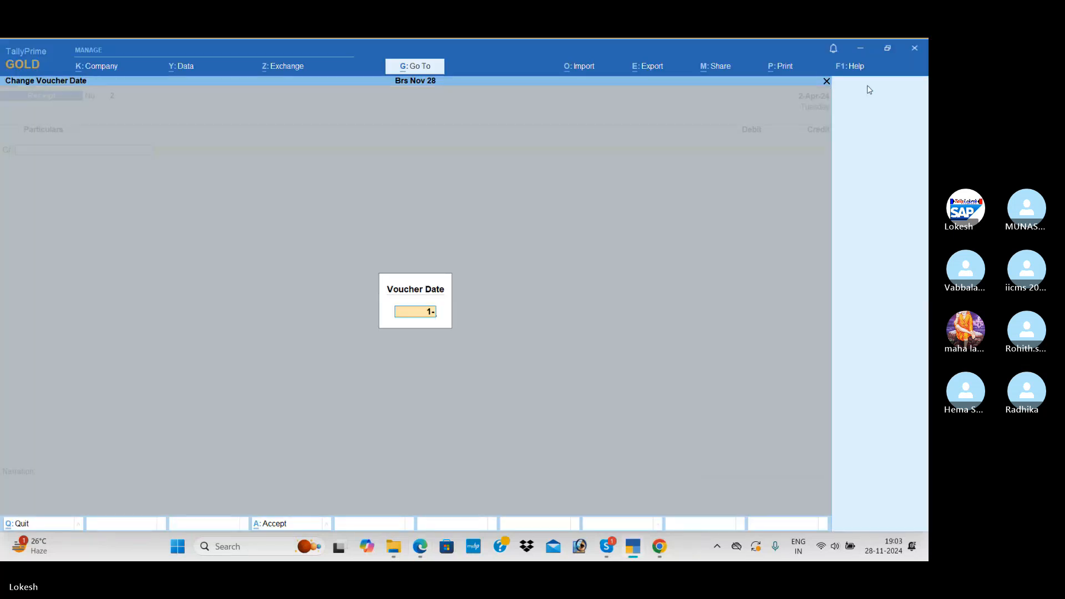
pyautogui.write('5')
pyautogui.press('Return')
# Step: Start a new ledger named Interfex Services from the receipt voucher's credit line
pyautogui.hotkey('alt', 'Tab')
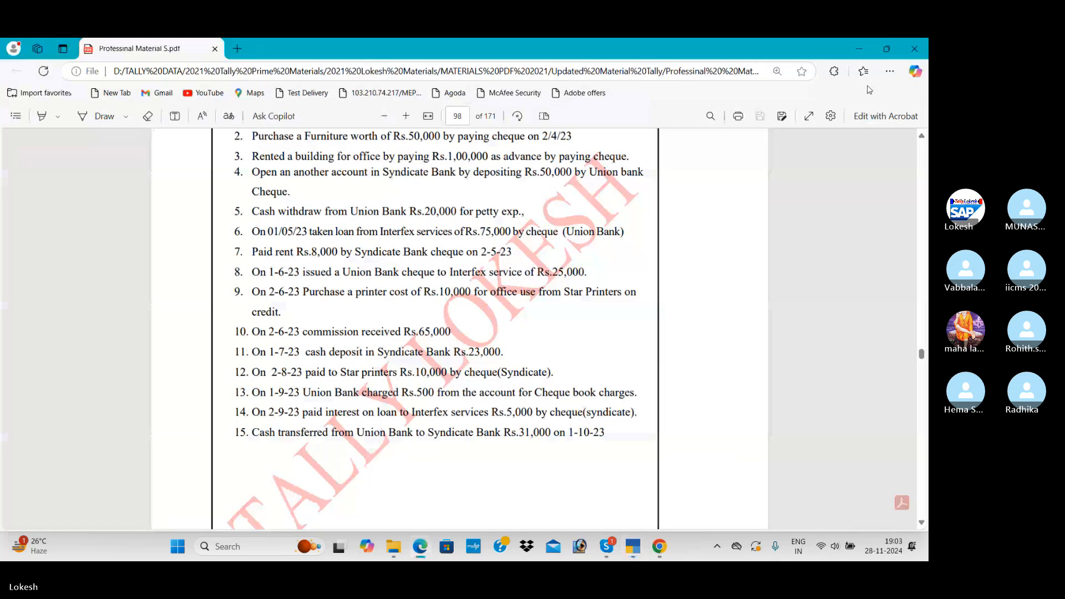
pyautogui.hotkey('alt', 'Tab')
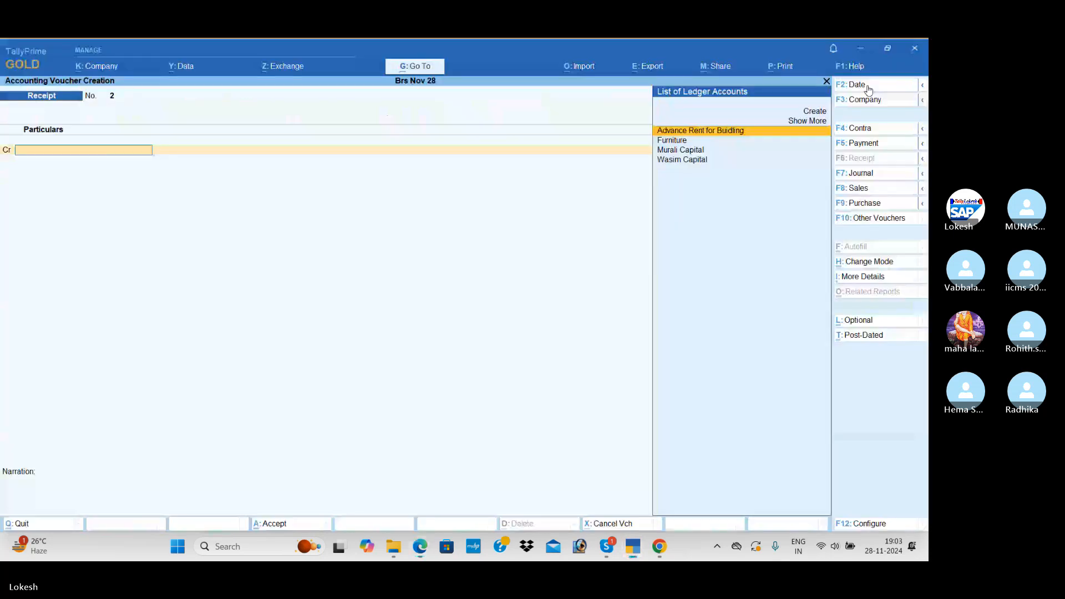
pyautogui.hotkey('alt', 'c')
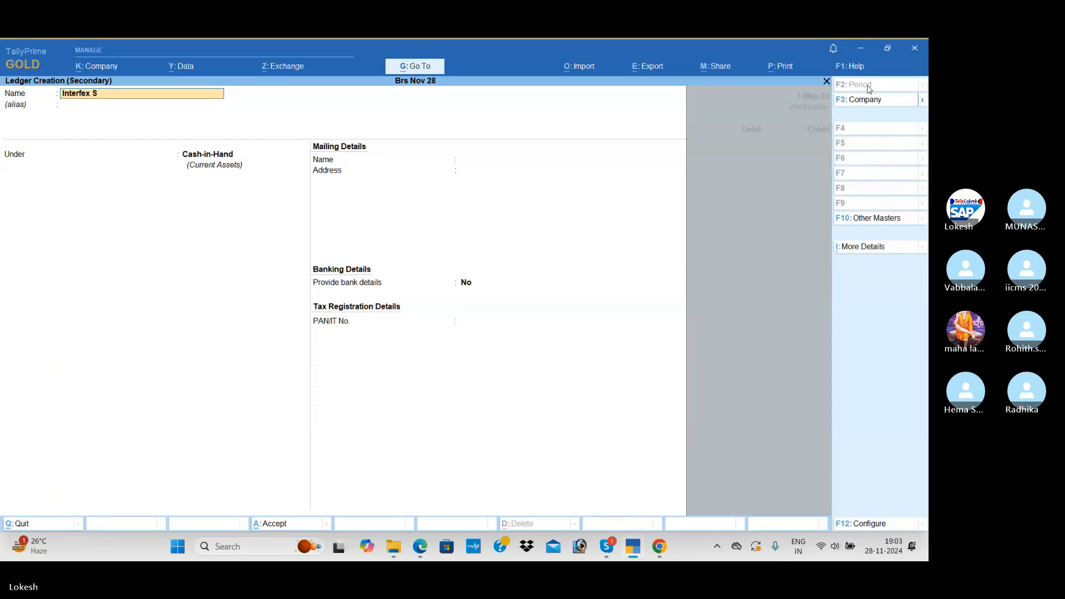
pyautogui.press('alt')
pyautogui.write('Interfex S')
pyautogui.hotkey('alt', 'Tab')
pyautogui.hotkey('alt', 'Tab')
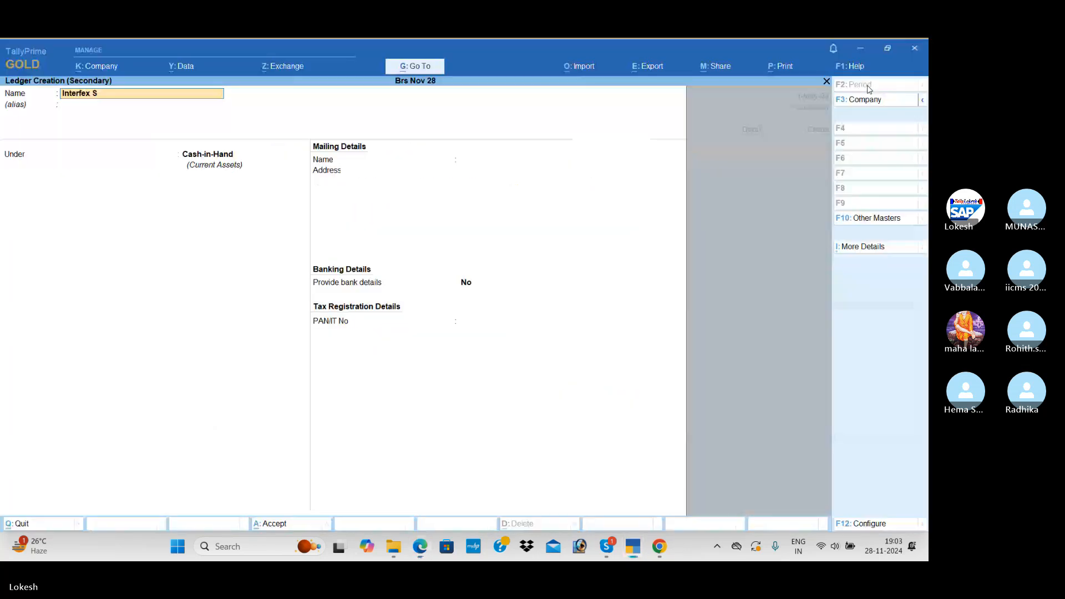
pyautogui.write('ervices')
pyautogui.press('Return')
# Step: Place the Interfex Services ledger under Loans (Liability), keep its default mailing and banking details, and save it
pyautogui.write('Loans &')
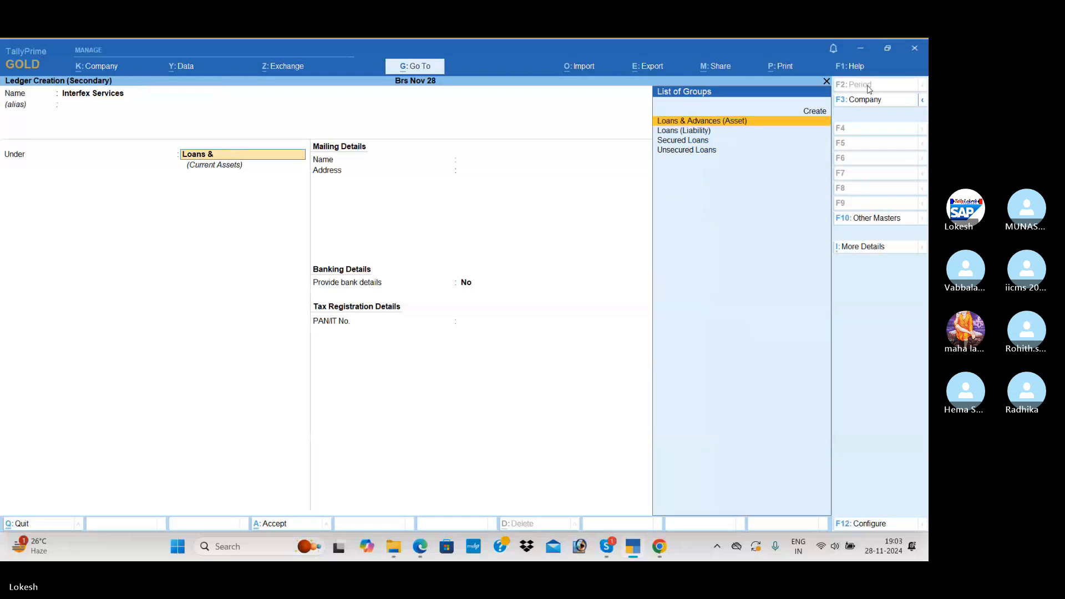
pyautogui.press('Return')
pyautogui.press('Up')
pyautogui.press('Down')
pyautogui.press('Return')
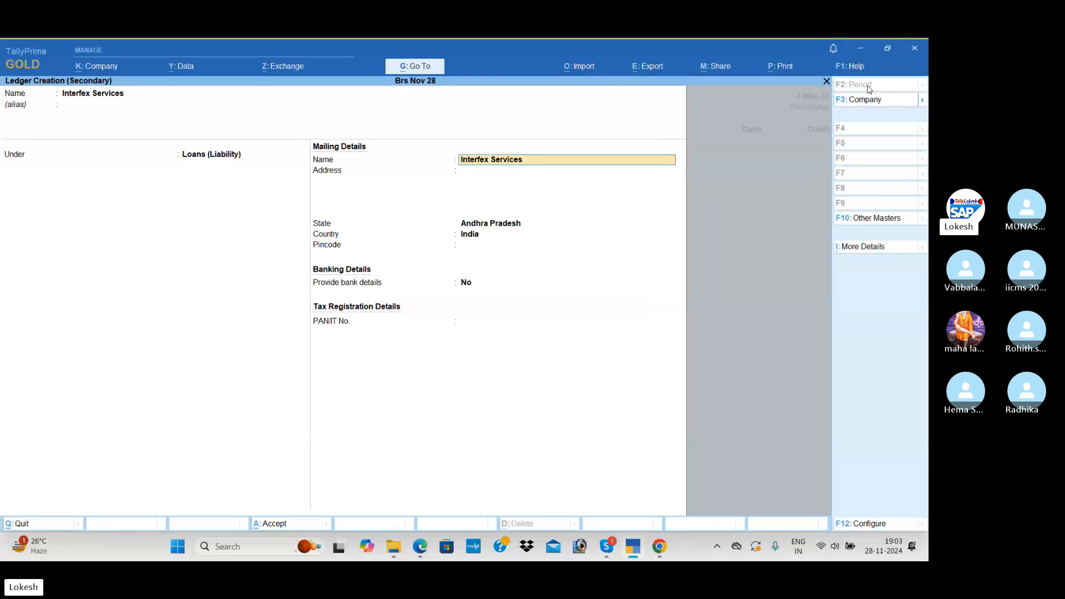
pyautogui.press('Return')
pyautogui.press('Return')
pyautogui.press('Return')
pyautogui.press('Return')
pyautogui.press('Return')
pyautogui.press('Return')
pyautogui.press('Return')
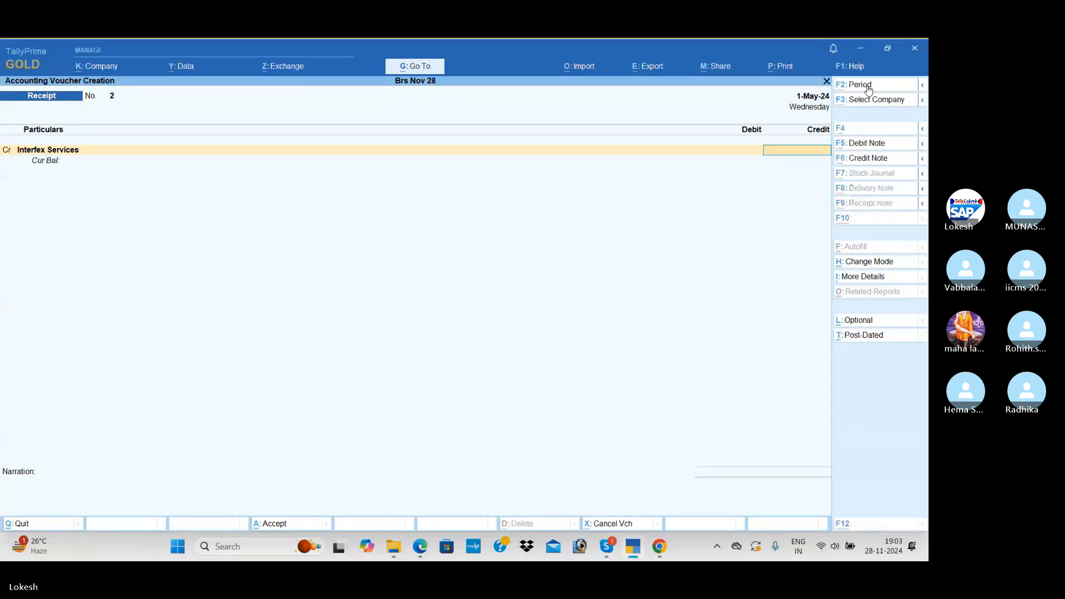
# Step: Credit Interfex Services with 75000 in the receipt voucher, following the loan amount in the problem PDF
pyautogui.hotkey('alt', 'Tab')
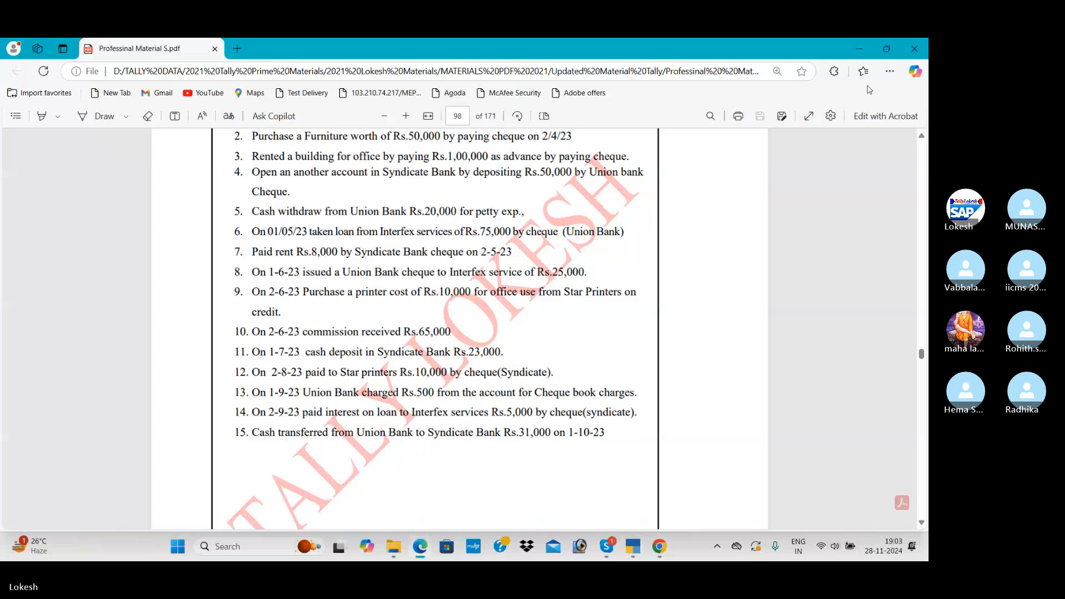
pyautogui.hotkey('alt', 'Tab')
pyautogui.write('75000')
pyautogui.press('Return')
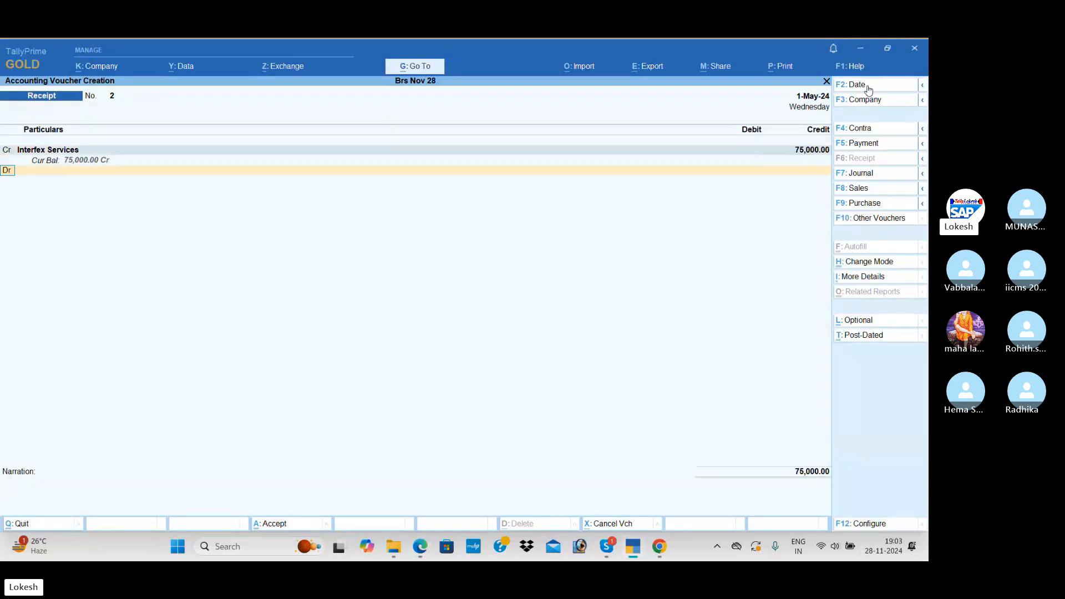
# Step: Debit Union Bank with 75,000 for the loan receipt and save the voucher without a narration
pyautogui.hotkey('alt', 'Tab')
pyautogui.hotkey('alt', 'Tab')
pyautogui.write('U')
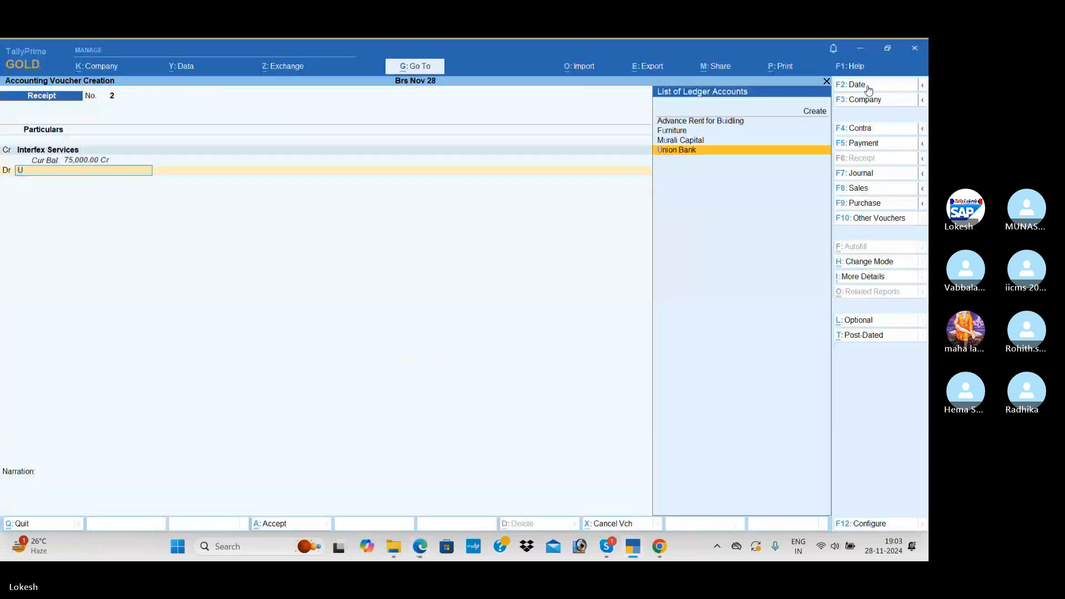
pyautogui.press('Return')
pyautogui.press('Return')
pyautogui.press('Return')
pyautogui.press('Return')
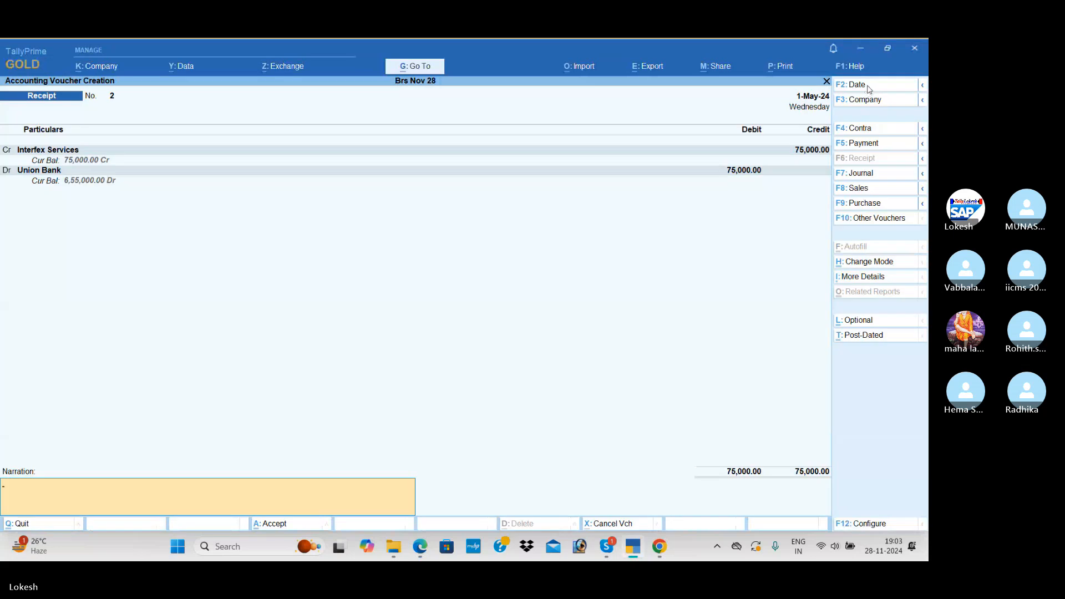
pyautogui.press('Return')
pyautogui.press('Return')
# Step: Check the rent transaction in the problem PDF and start a payment voucher dated 2-May-24
pyautogui.hotkey('alt', 'Tab')
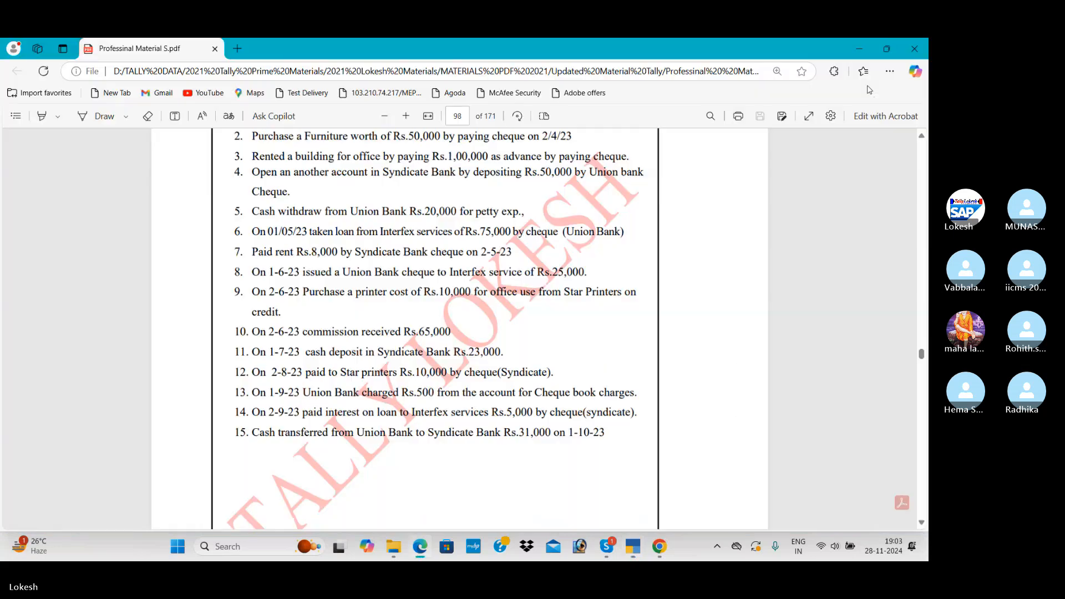
pyautogui.hotkey('alt', 'Tab')
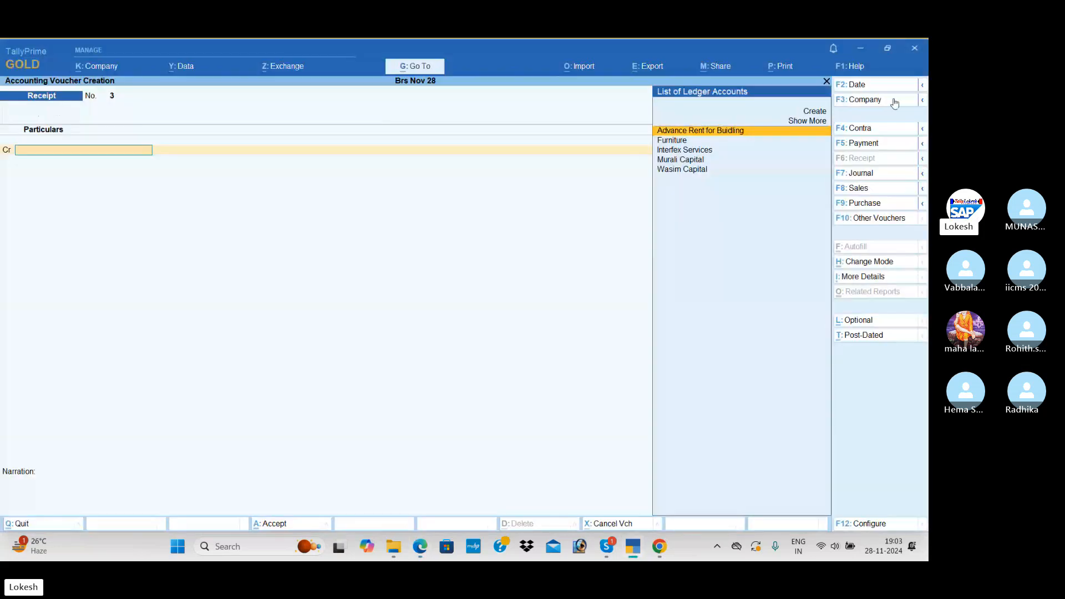
pyautogui.click(866, 143)
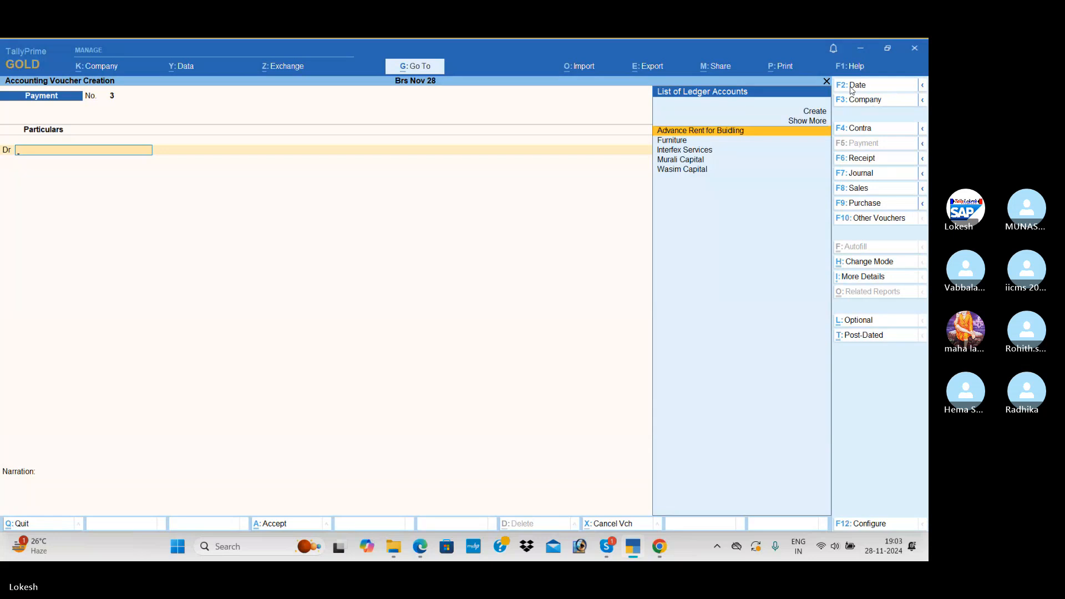
pyautogui.click(852, 88)
pyautogui.write('2-5')
pyautogui.press('Return')
# Step: Create a Rent ledger under Indirect Expenses from the payment voucher's debit line
pyautogui.hotkey('alt', 'c')
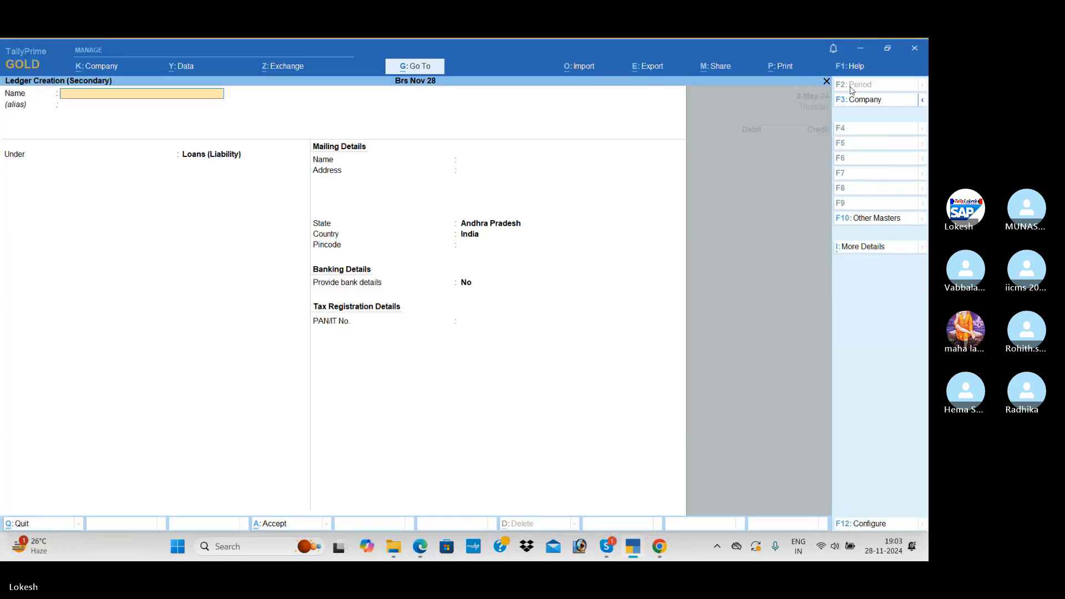
pyautogui.write('Rent')
pyautogui.press('Return')
pyautogui.press('Return')
pyautogui.write('Ind')
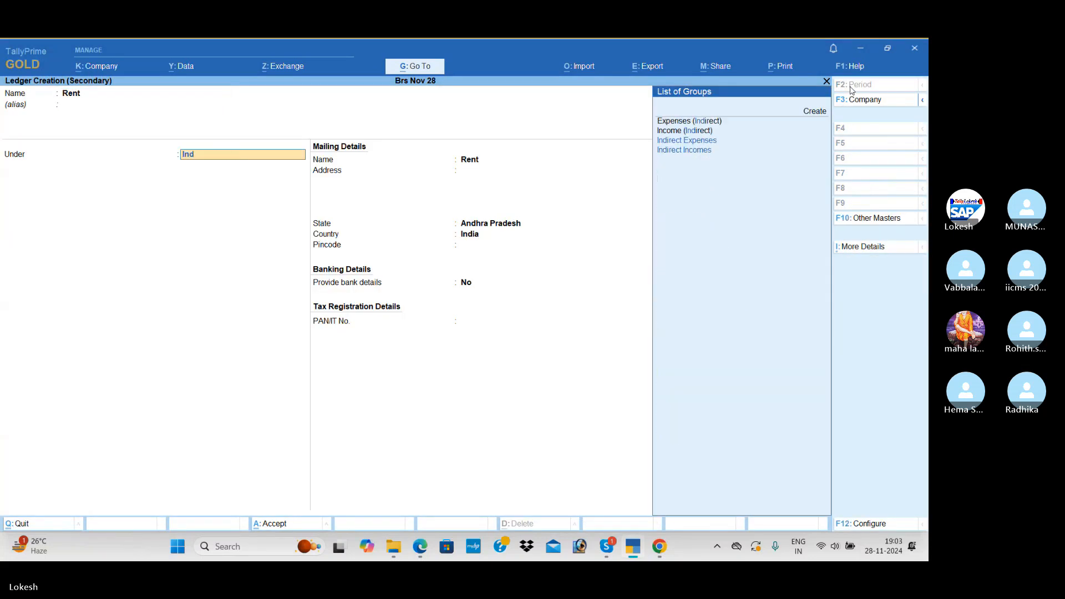
pyautogui.press('Return')
pyautogui.hotkey('ctrl', 'a')
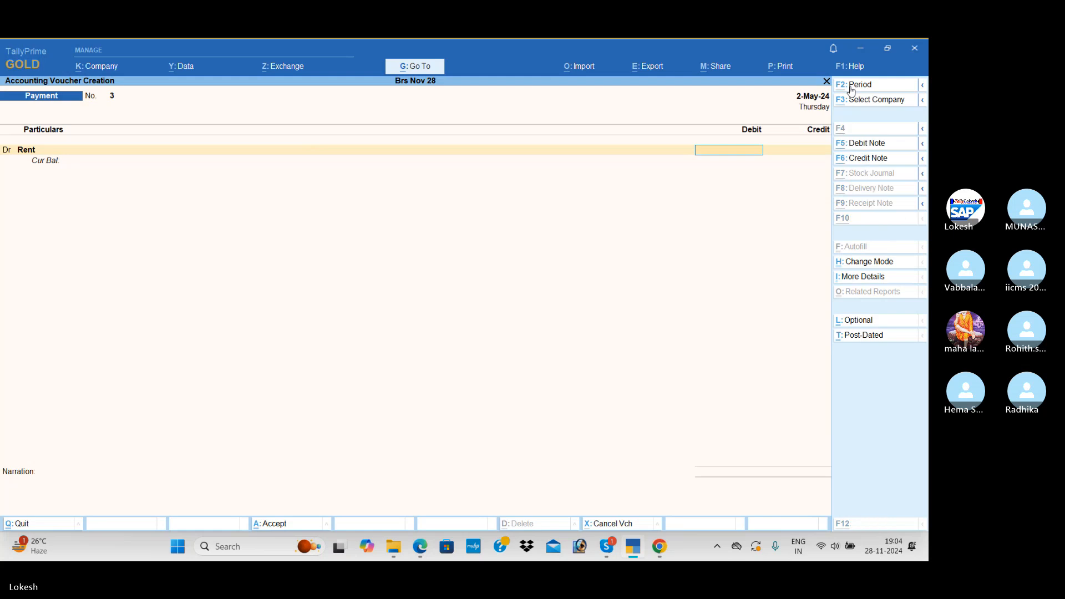
# Step: Debit Rent with 8000 in the payment voucher, following the amount in the problem PDF
pyautogui.hotkey('alt', 'Tab')
pyautogui.hotkey('alt', 'Tab')
pyautogui.write('8000')
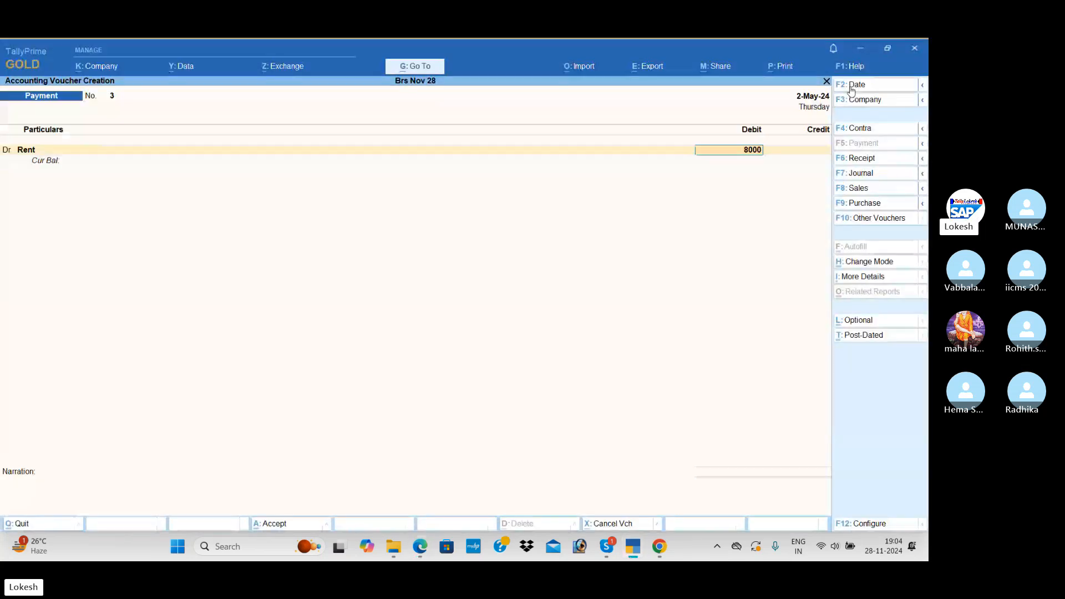
pyautogui.press('Return')
# Step: Credit Syndicate Bank with 8,000 by cheque for the rent payment and save the voucher without a cheque number or narration
pyautogui.hotkey('alt', 'Tab')
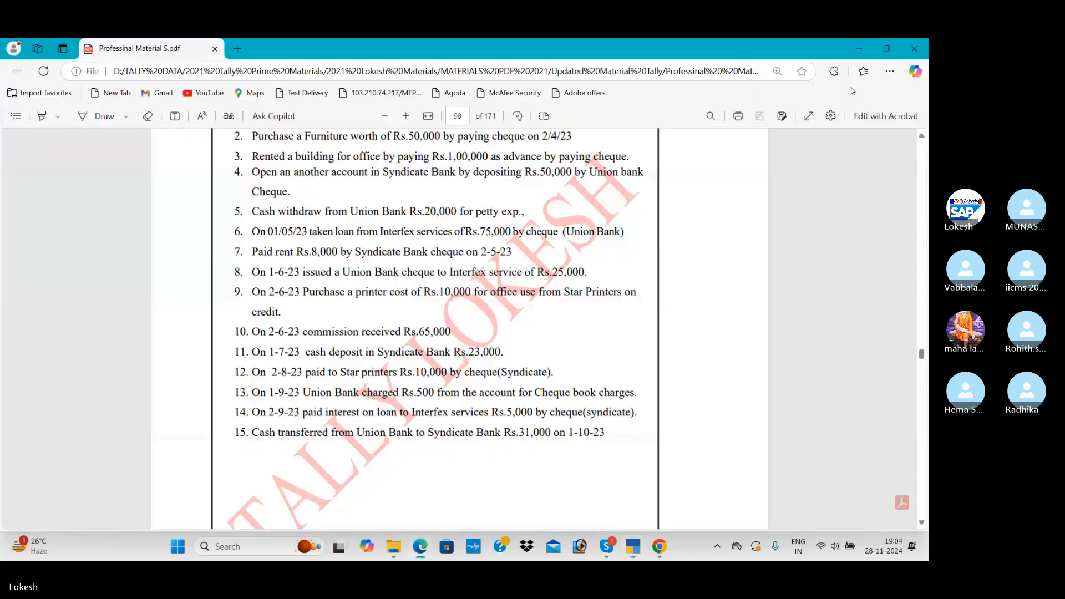
pyautogui.hotkey('alt', 'Tab')
pyautogui.write('sy')
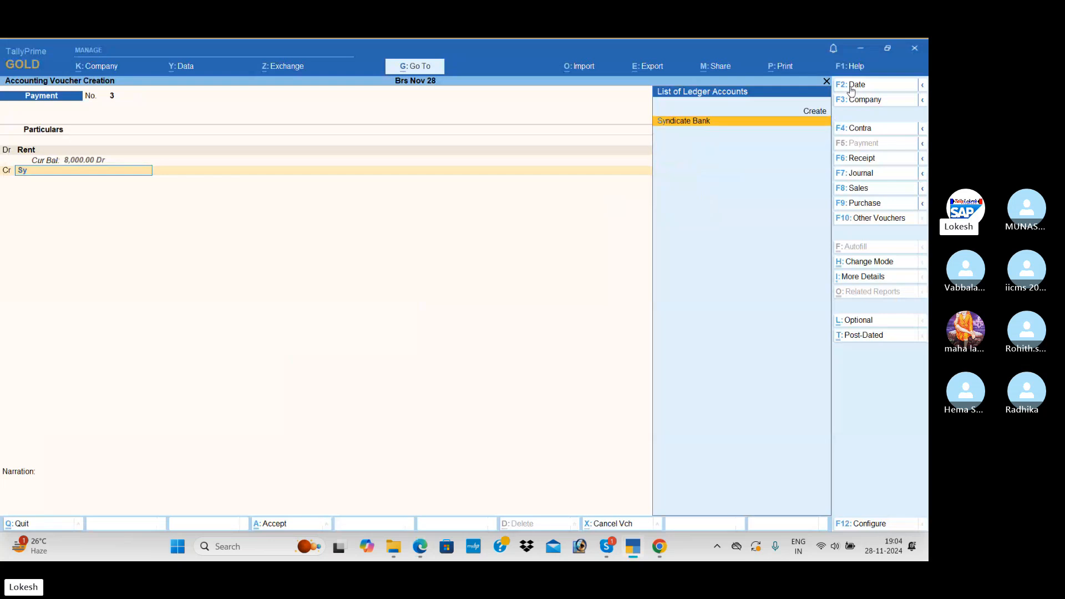
pyautogui.press('Return')
pyautogui.press('Return')
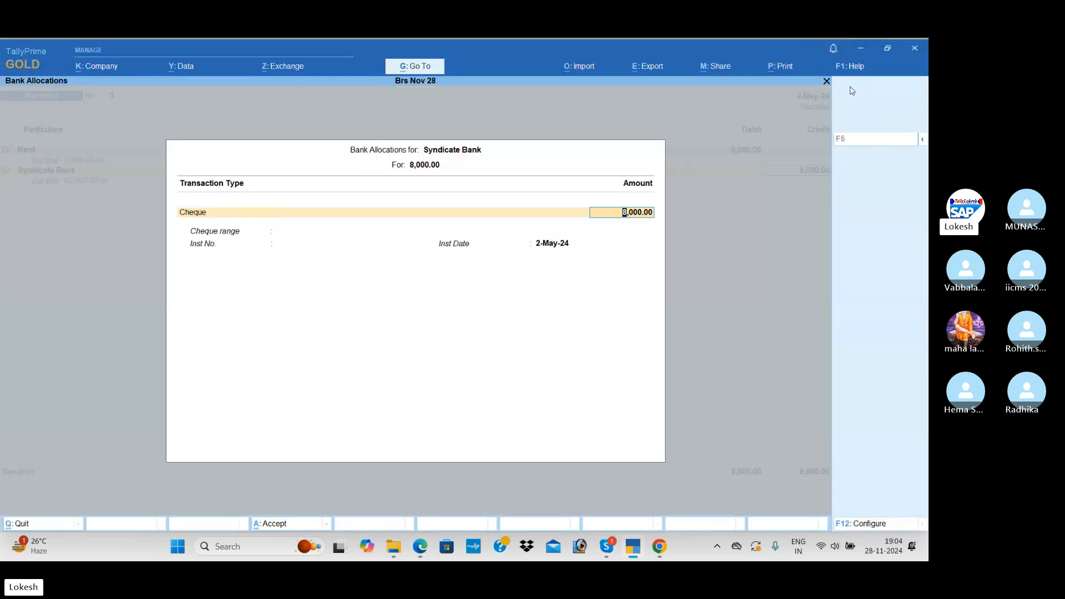
pyautogui.press('Return')
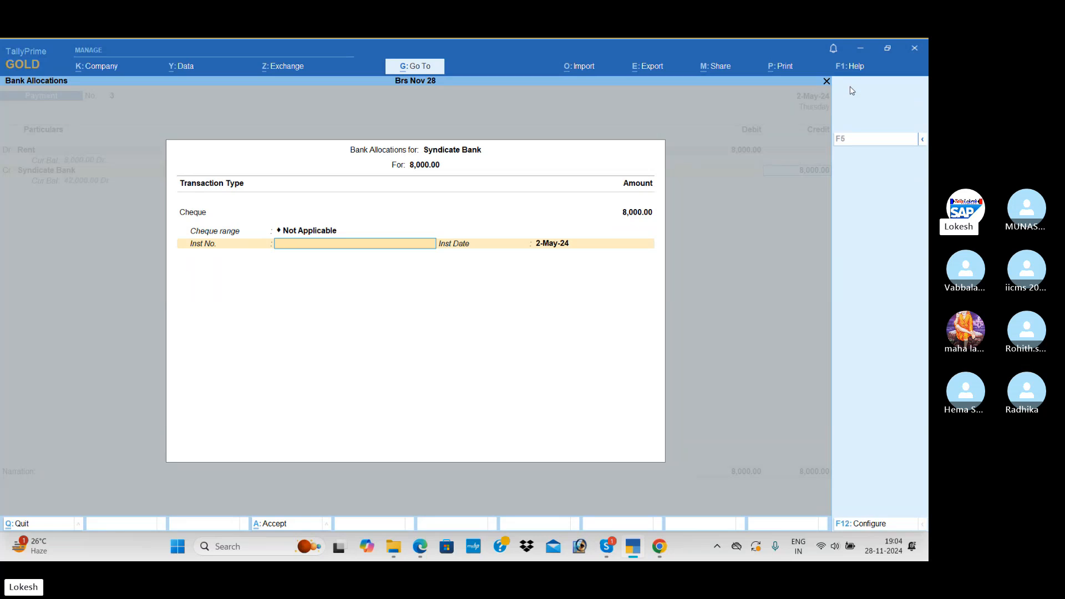
pyautogui.press('Return')
pyautogui.press('Return')
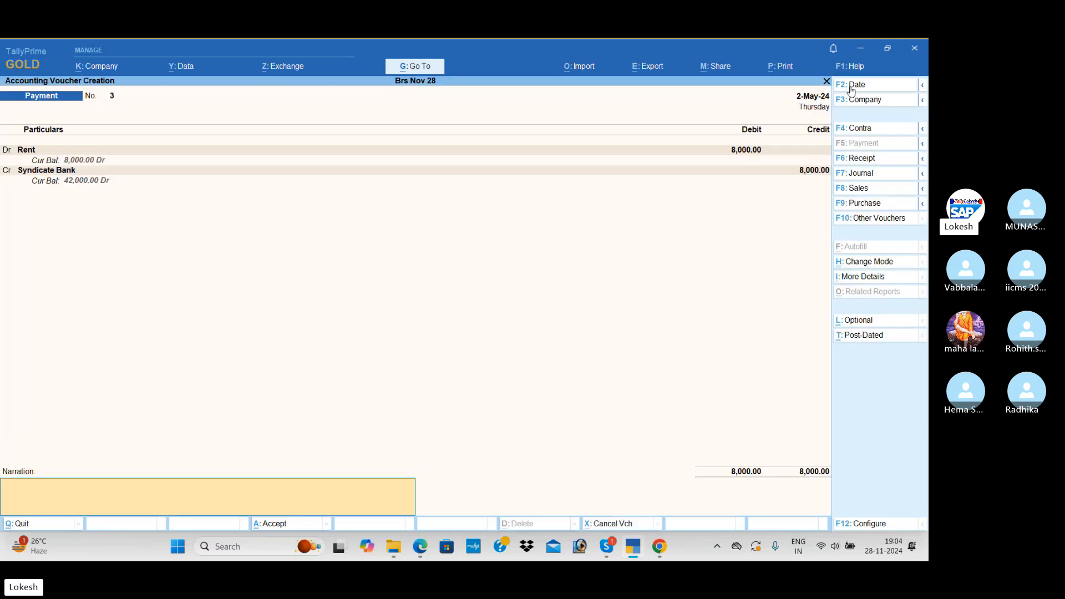
pyautogui.press('Return')
pyautogui.press('Return')
# Step: Check transaction 8 in the problem PDF and enter a payment voucher dated 1-Jun-24 that debits Interfex Services with 25000
pyautogui.hotkey('alt', 'Tab')
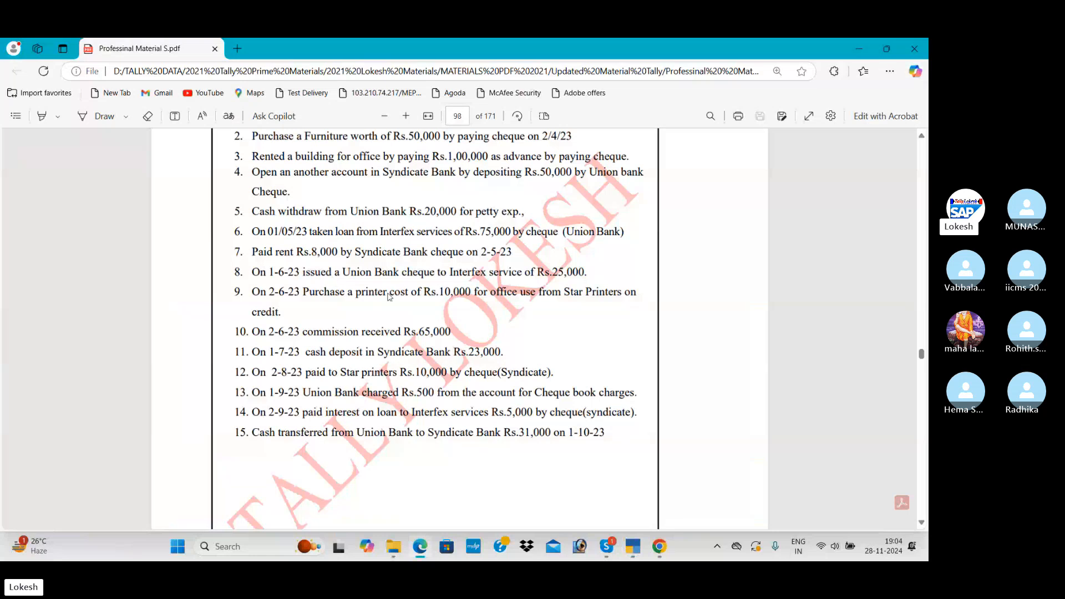
pyautogui.hotkey('alt', 'Tab')
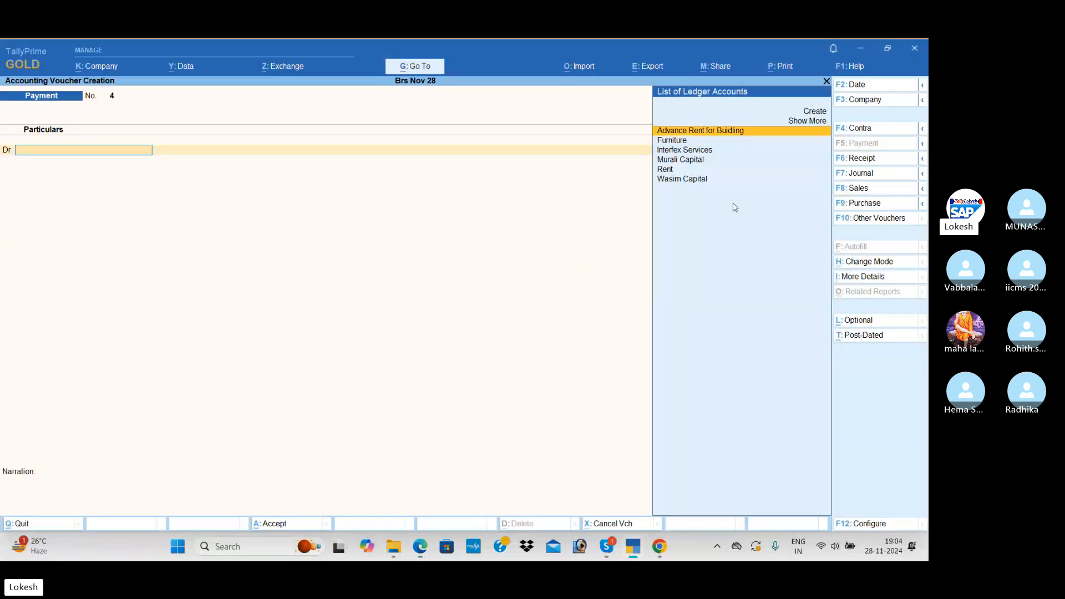
pyautogui.click(885, 88)
pyautogui.write('1-8')
pyautogui.press('Return')
pyautogui.write('in')
pyautogui.press('Return')
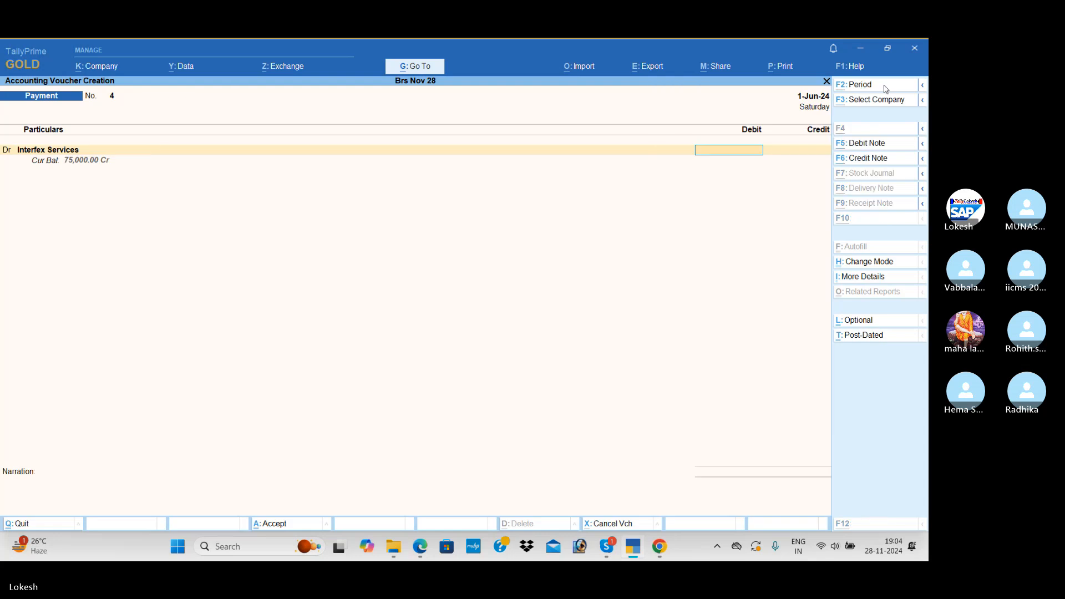
pyautogui.hotkey('alt', 'Tab')
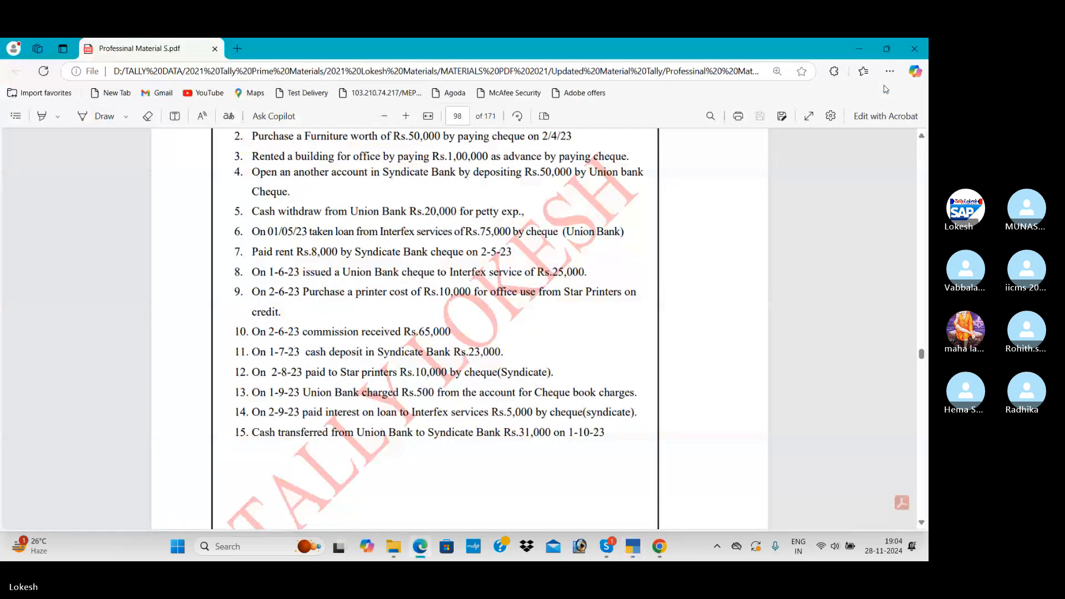
pyautogui.hotkey('alt', 'Tab')
pyautogui.write('25000')
pyautogui.press('Return')
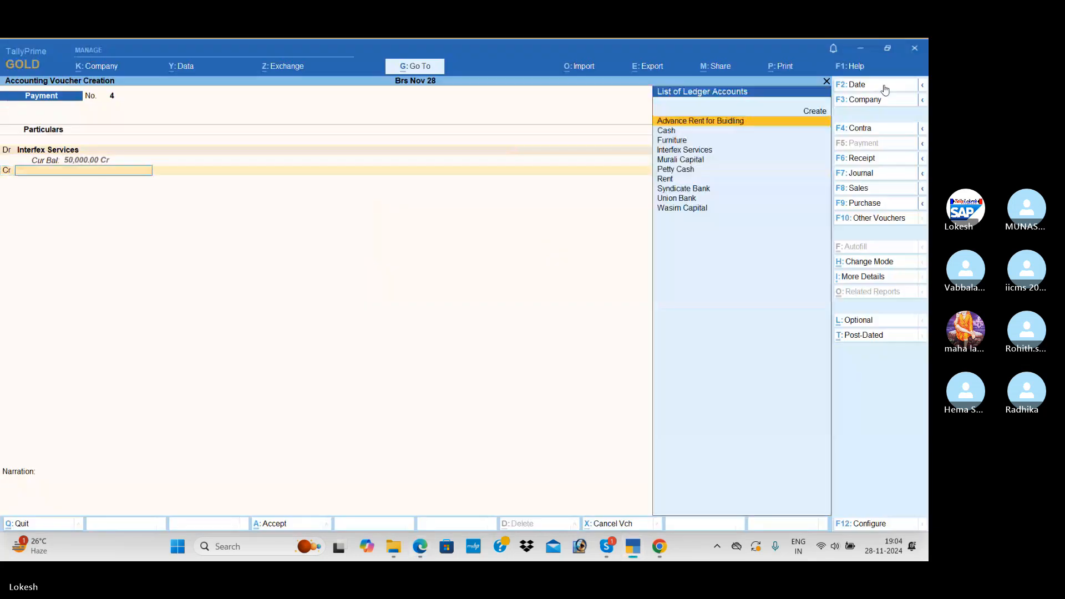
# Step: Check the paying bank in the problem PDF, credit Union Bank with 25,000 and save the voucher without a narration
pyautogui.hotkey('alt', 'Tab')
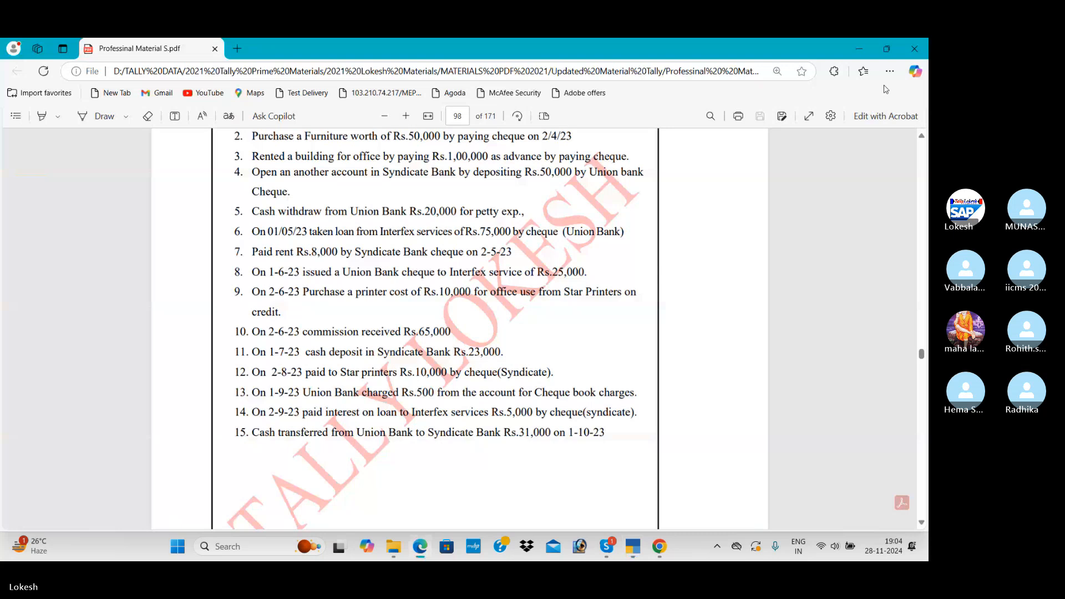
pyautogui.hotkey('alt', 'Tab')
pyautogui.hotkey('alt', 'Tab')
pyautogui.hotkey('alt', 'Tab')
pyautogui.write('U')
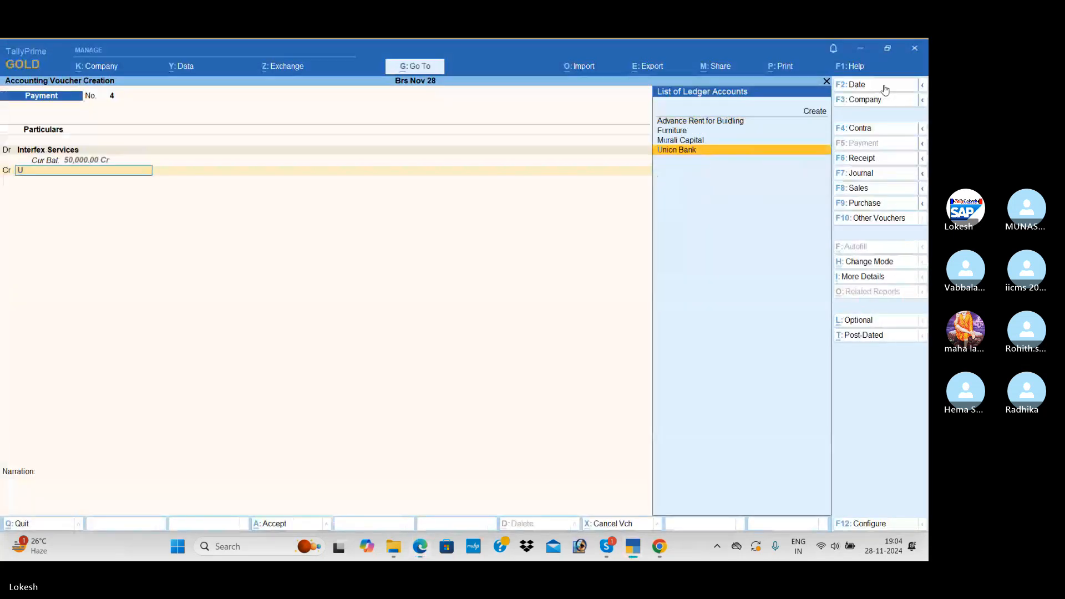
pyautogui.press('Return')
pyautogui.press('Return')
pyautogui.press('Return')
pyautogui.press('Return')
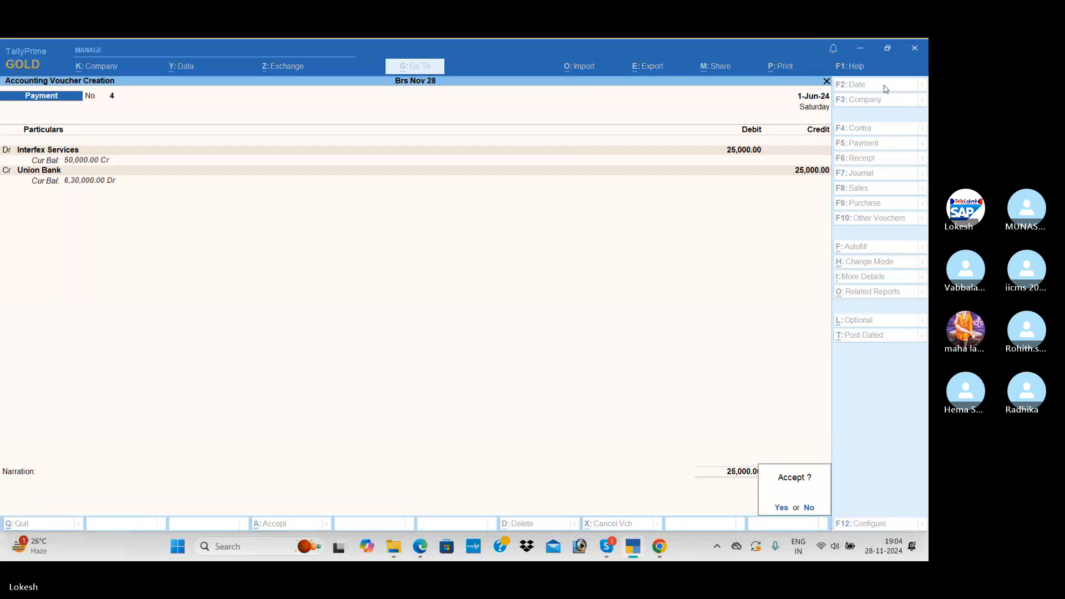
pyautogui.press('Return')
# Step: Check the printer purchase in the problem PDF and start a journal voucher dated 2-Jun-24
pyautogui.hotkey('alt', 'Tab')
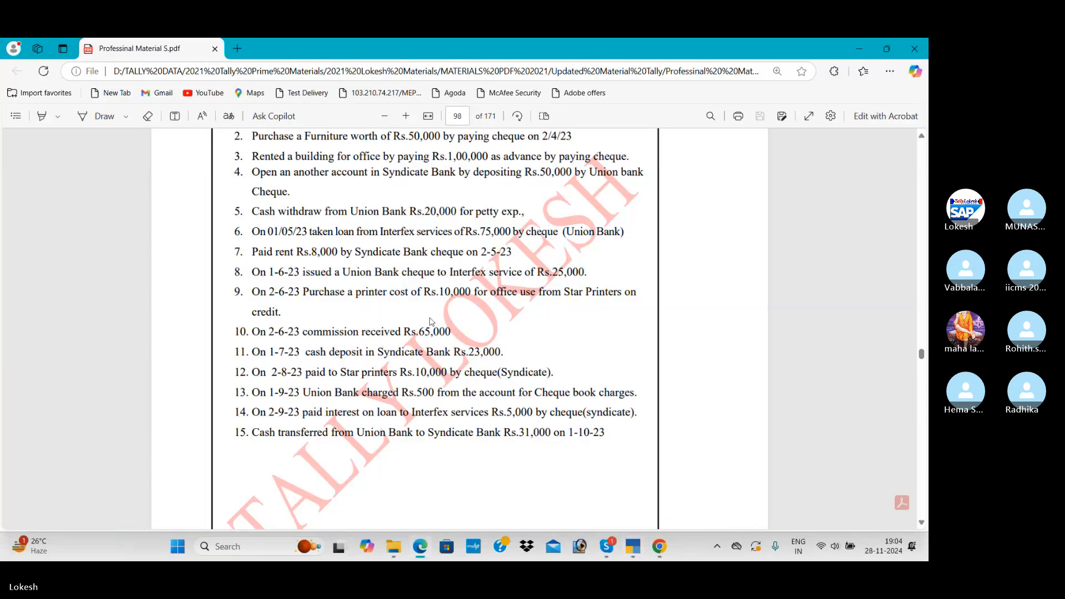
pyautogui.hotkey('alt', 'Tab')
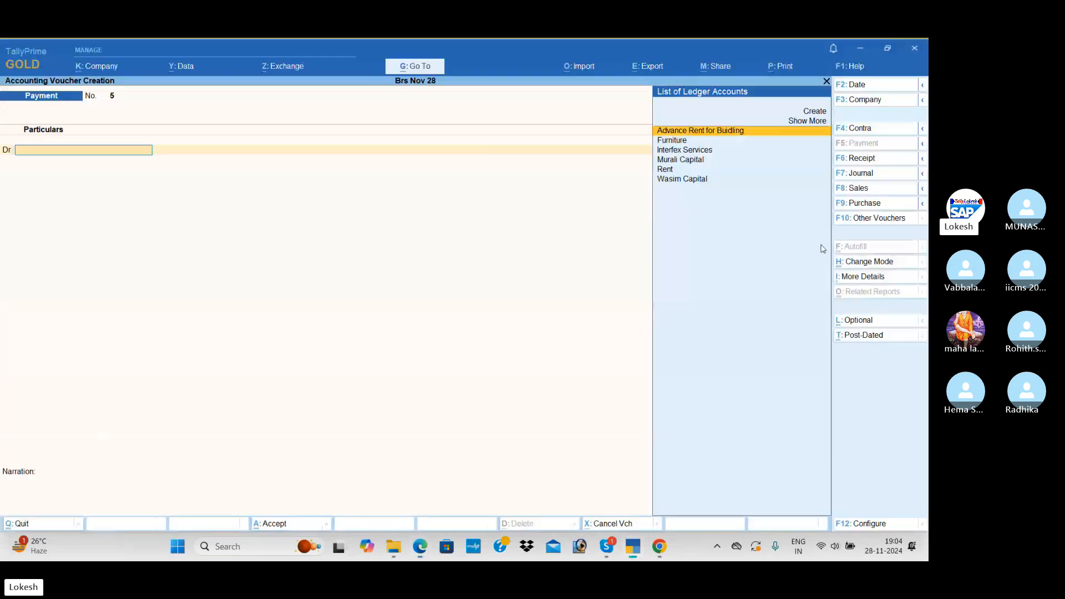
pyautogui.click(884, 174)
pyautogui.click(876, 89)
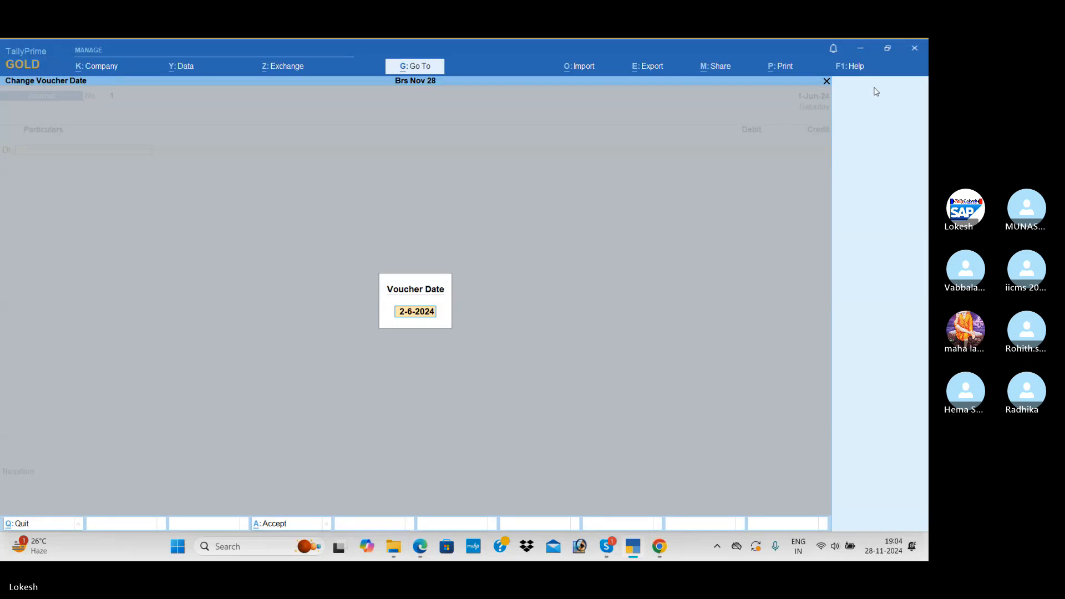
pyautogui.hotkey('alt', 'Tab')
pyautogui.hotkey('alt', 'Tab')
pyautogui.write('2-6')
pyautogui.press('Return')
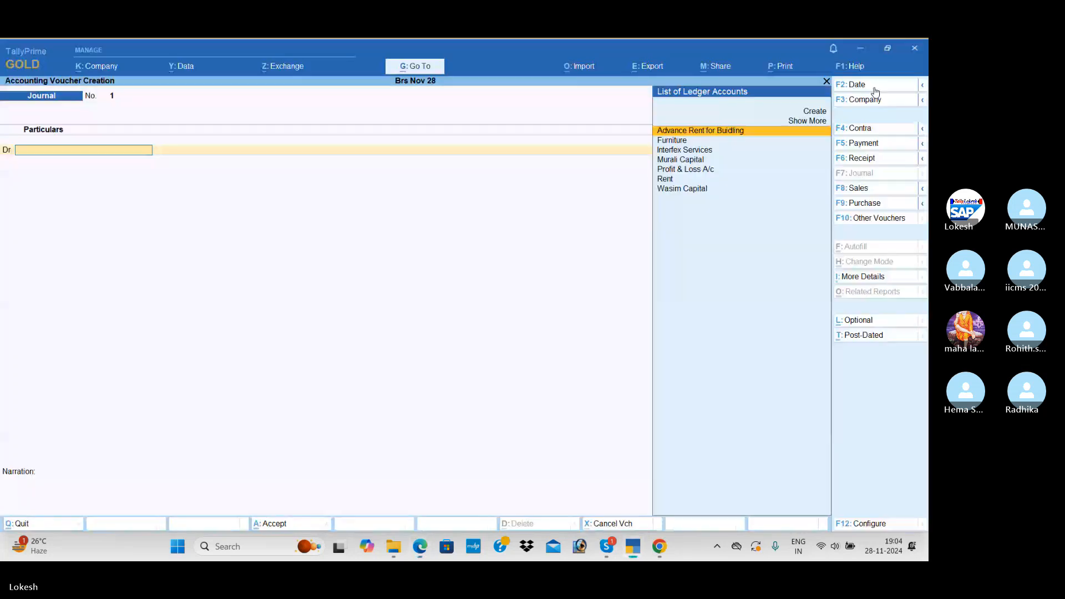
# Step: Create a Printer ledger under Fixed Assets from the journal voucher's debit line
pyautogui.hotkey('alt', 'c')
pyautogui.write('P')
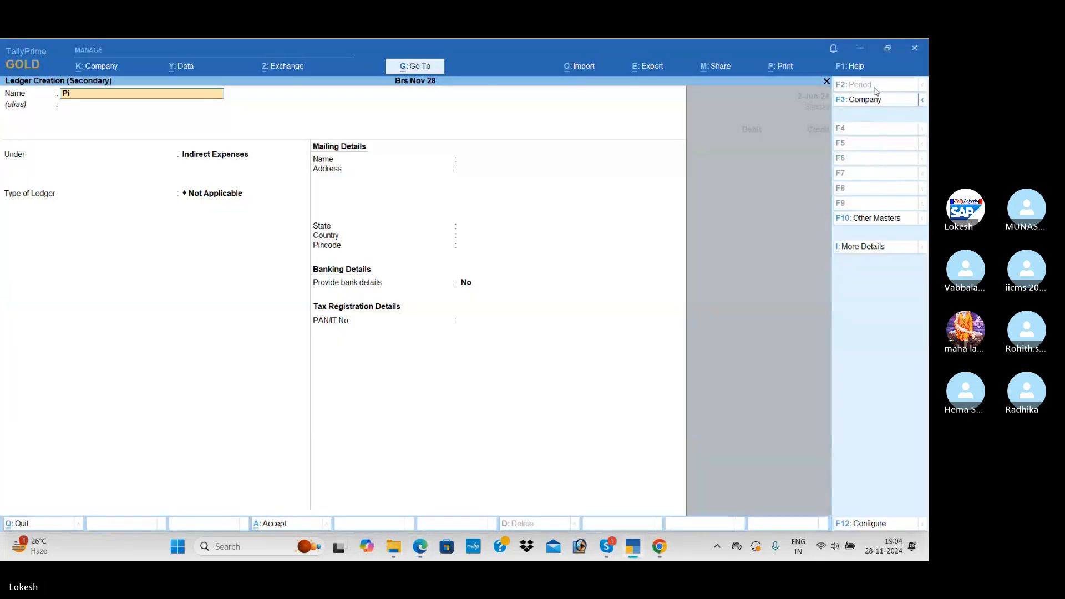
pyautogui.write('rinter')
pyautogui.press('Return')
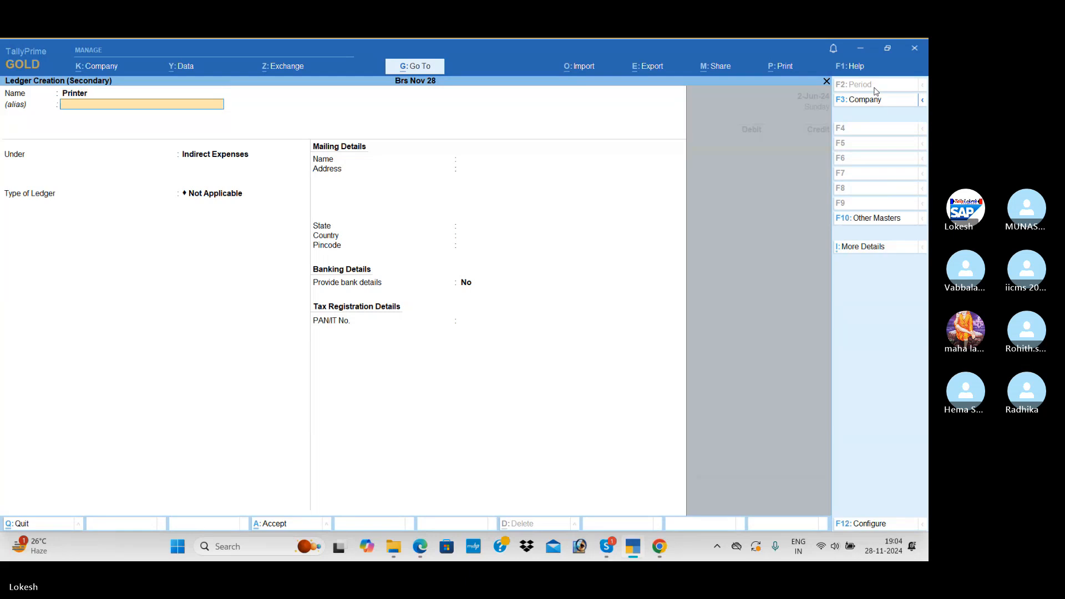
pyautogui.press('Return')
pyautogui.write('F')
pyautogui.press('Return')
pyautogui.hotkey('ctrl', 'a')
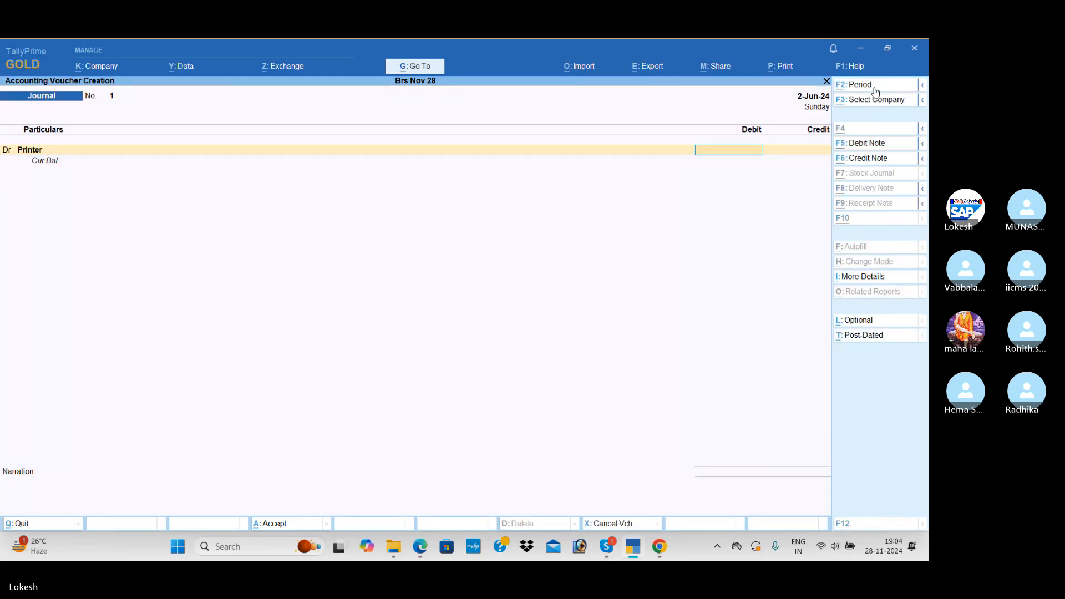
# Step: Debit Printer with 10,000 in the journal voucher, following the amount in the problem PDF
pyautogui.hotkey('alt', 'Tab')
pyautogui.hotkey('alt', 'Tab')
pyautogui.write('10')
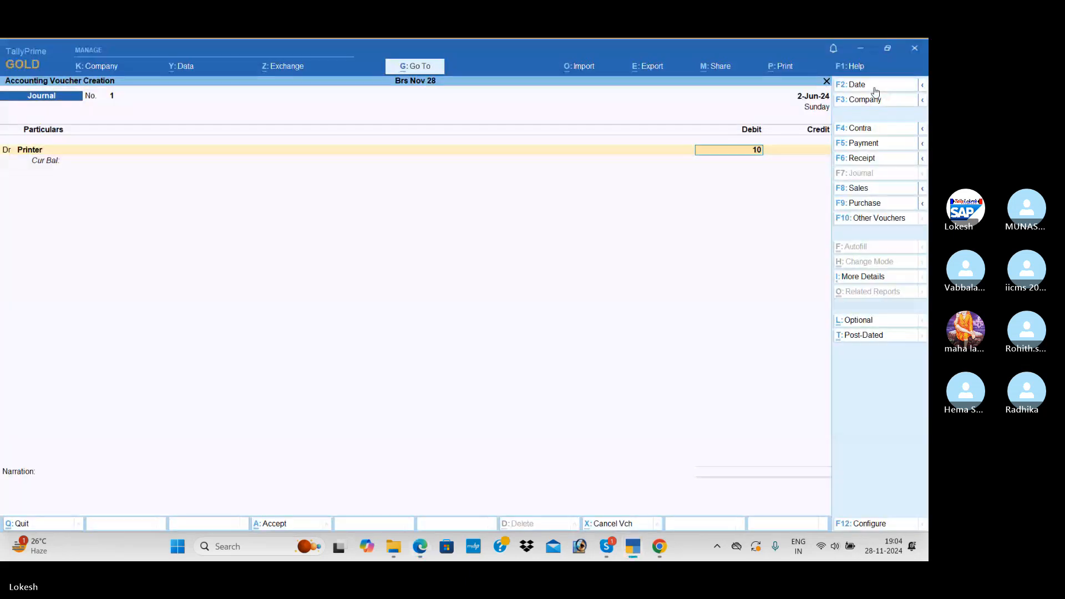
pyautogui.press('Return')
# Step: Check the supplier in the problem PDF and create a Star Printers ledger under Sundry Creditors from the credit line
pyautogui.hotkey('alt', 'Tab')
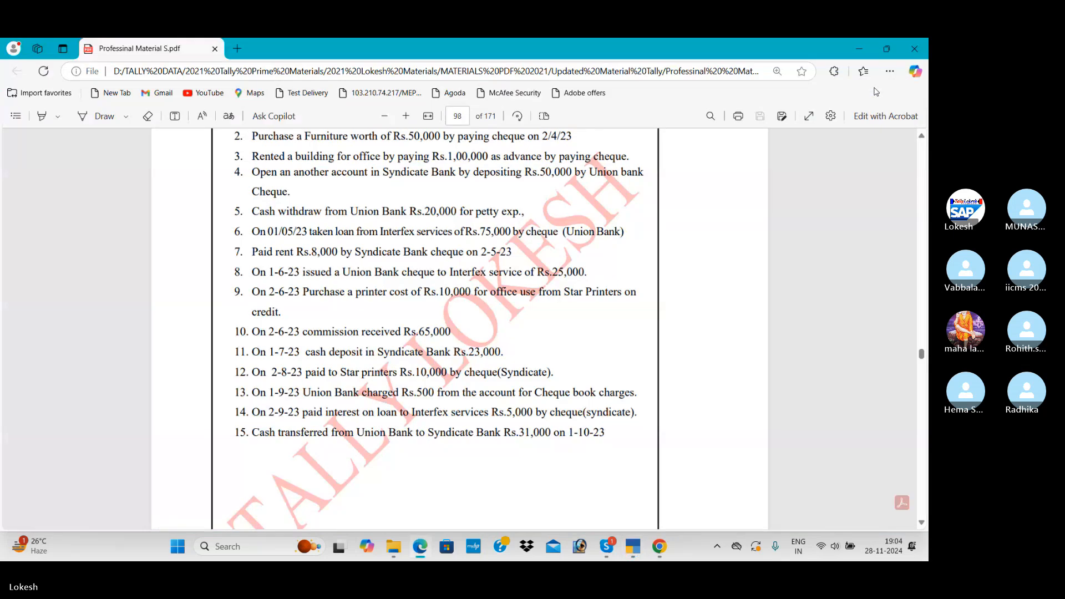
pyautogui.hotkey('alt', 'Tab')
pyautogui.hotkey('alt', 'c')
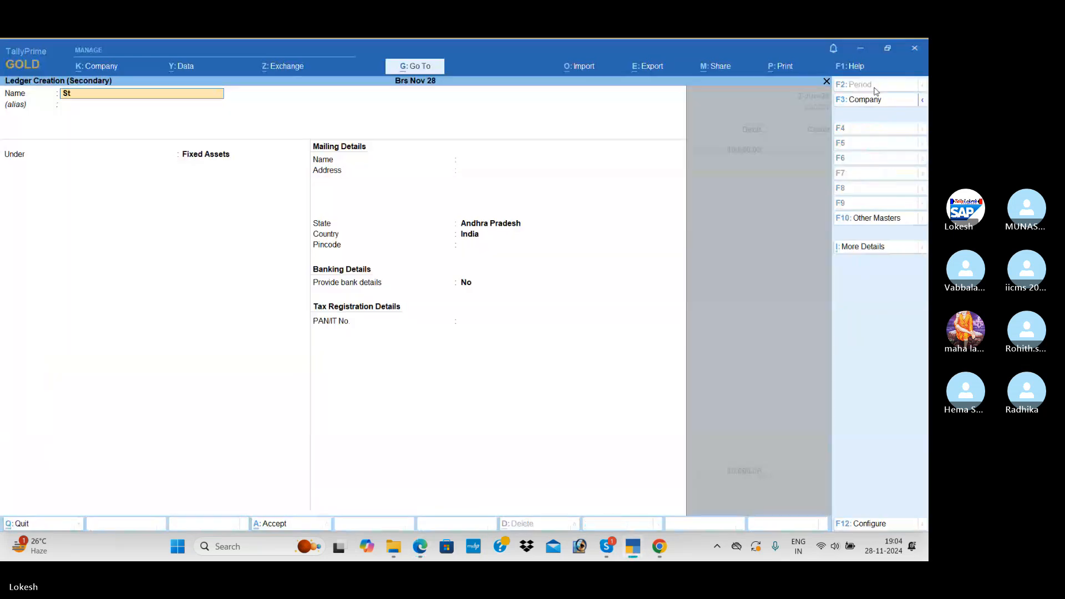
pyautogui.write('Star Printers')
pyautogui.press('Return')
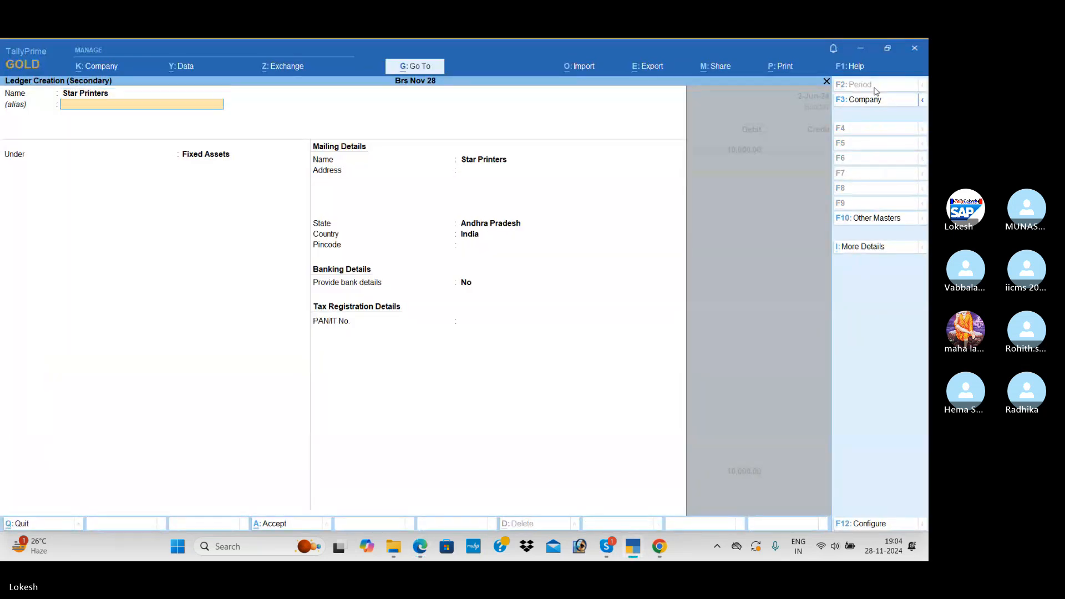
pyautogui.press('Return')
pyautogui.write('Sun')
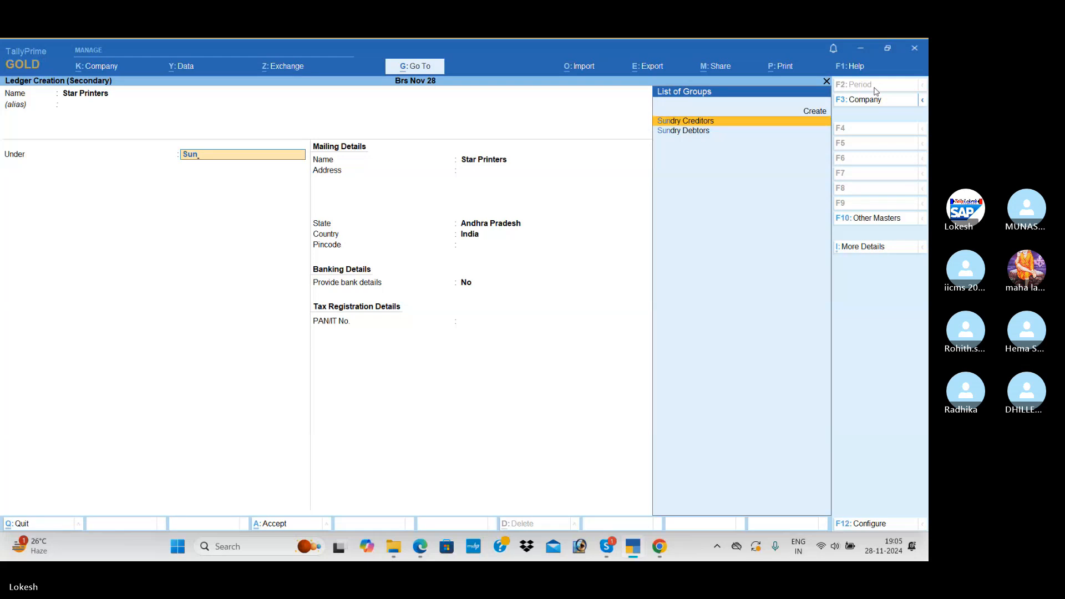
pyautogui.press('Return')
pyautogui.hotkey('ctrl', 'a')
# Step: Credit Star Printers with 10,000 and save the journal voucher without a narration
pyautogui.press('Return')
pyautogui.press('Return')
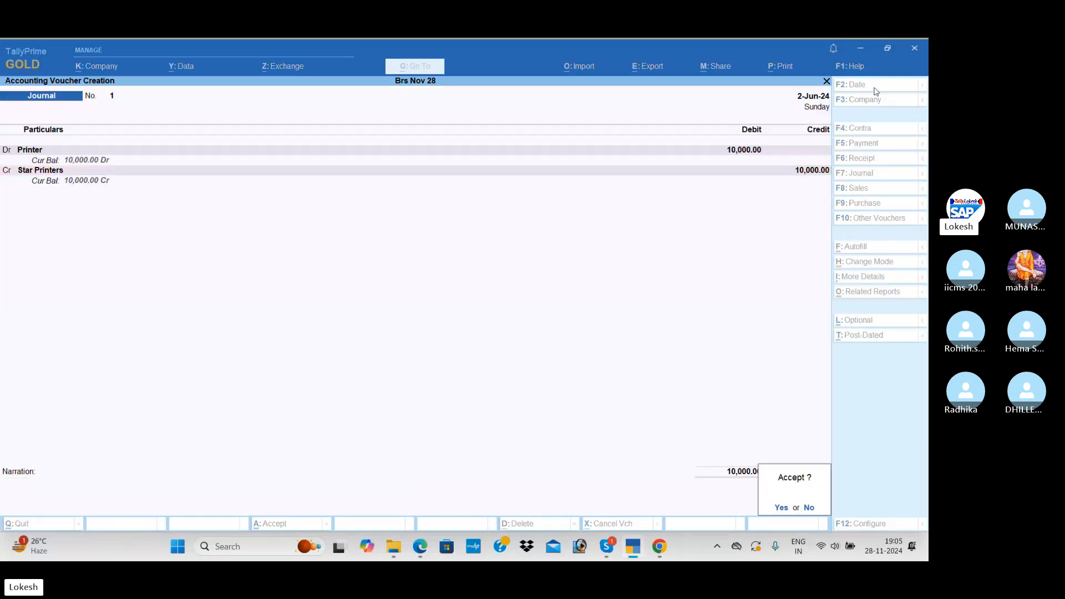
pyautogui.press('Return')
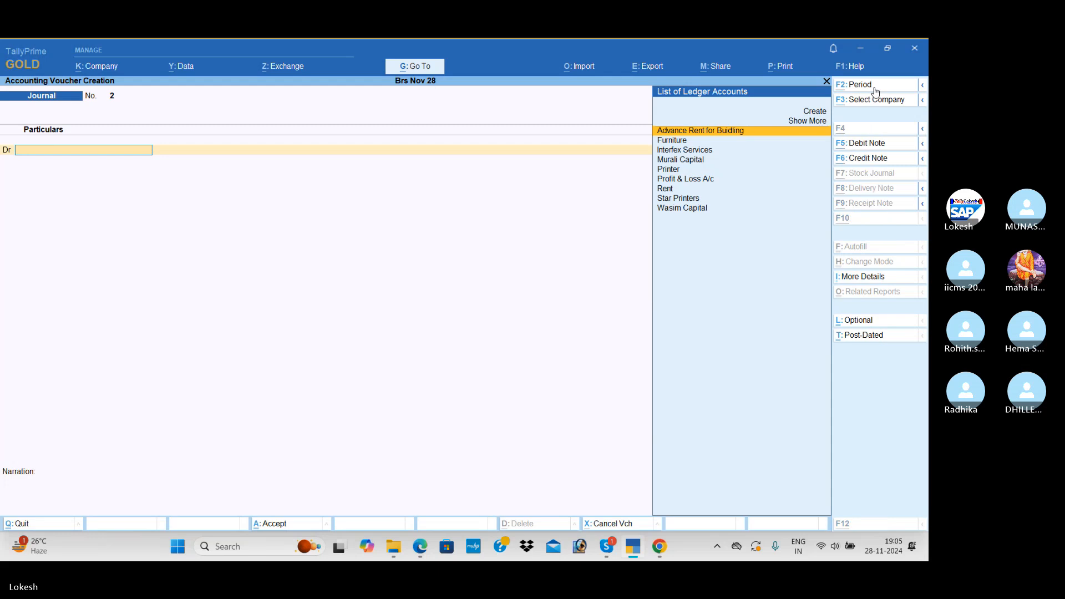
# Step: Check the commission transaction in the problem PDF and start a receipt voucher dated 2-Jun-24
pyautogui.hotkey('alt', 'Tab')
pyautogui.scroll(-2, 313, 375)
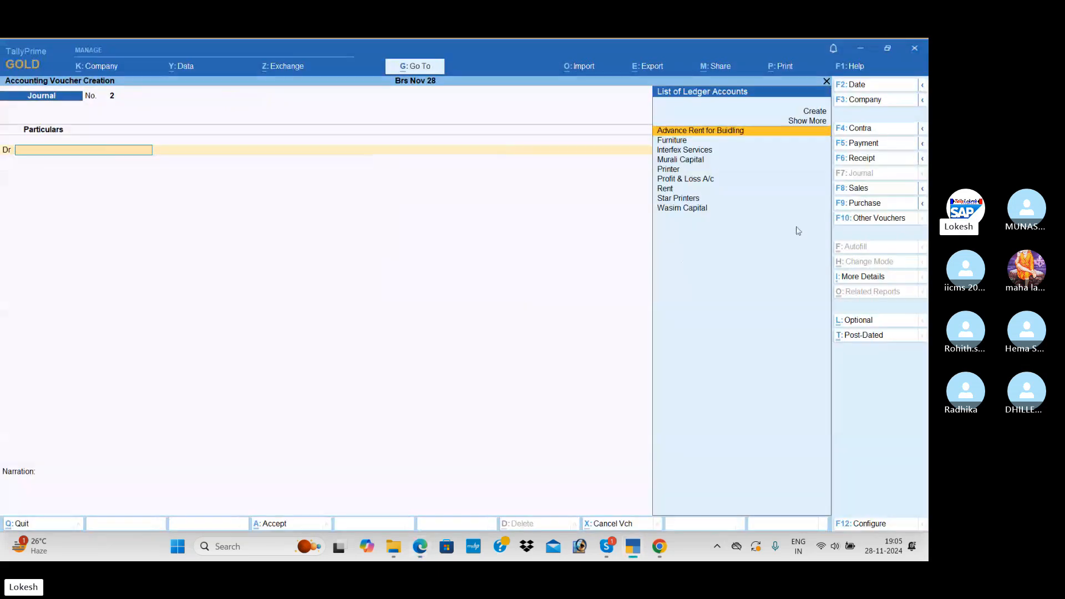
pyautogui.click(874, 160)
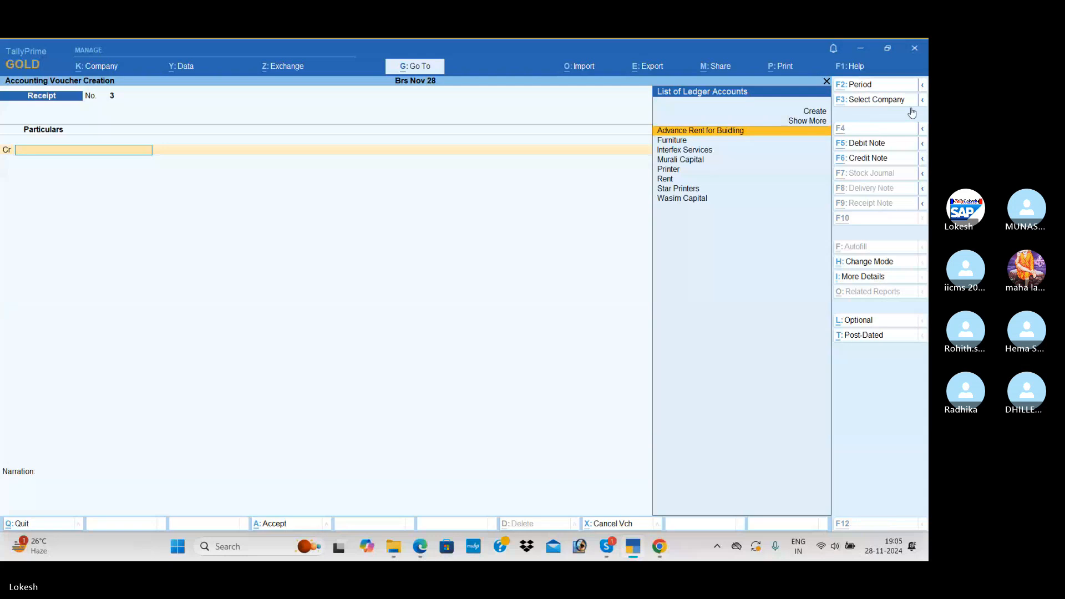
pyautogui.hotkey('alt', 'Tab')
pyautogui.hotkey('alt', 'Tab')
pyautogui.click(871, 89)
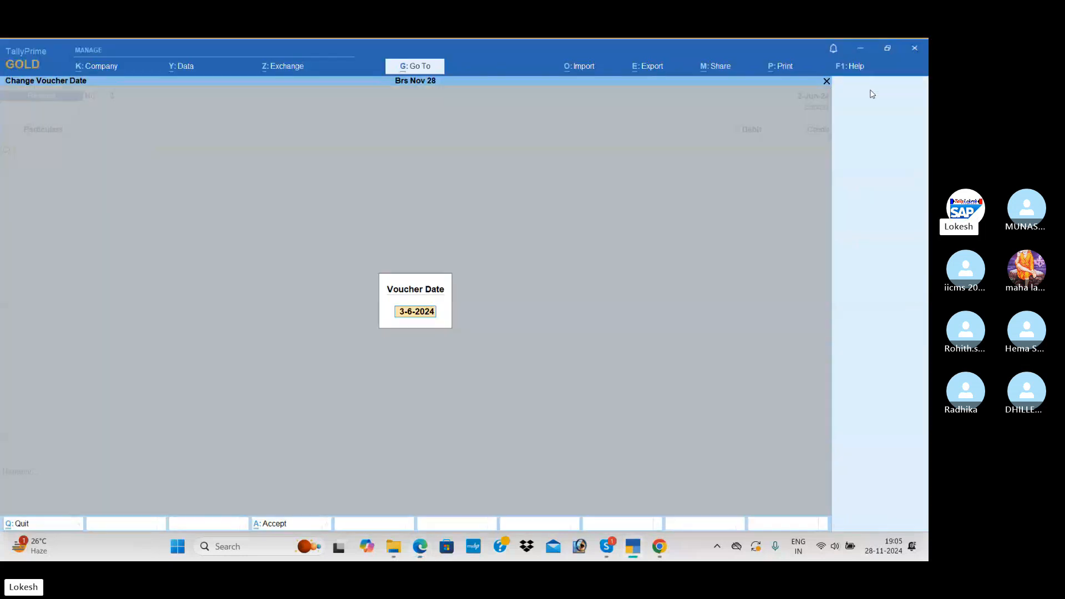
pyautogui.write('2-6')
pyautogui.press('Return')
# Step: Create a Commission Received ledger under Indirect Incomes from the receipt voucher's credit line
pyautogui.hotkey('alt', 'c')
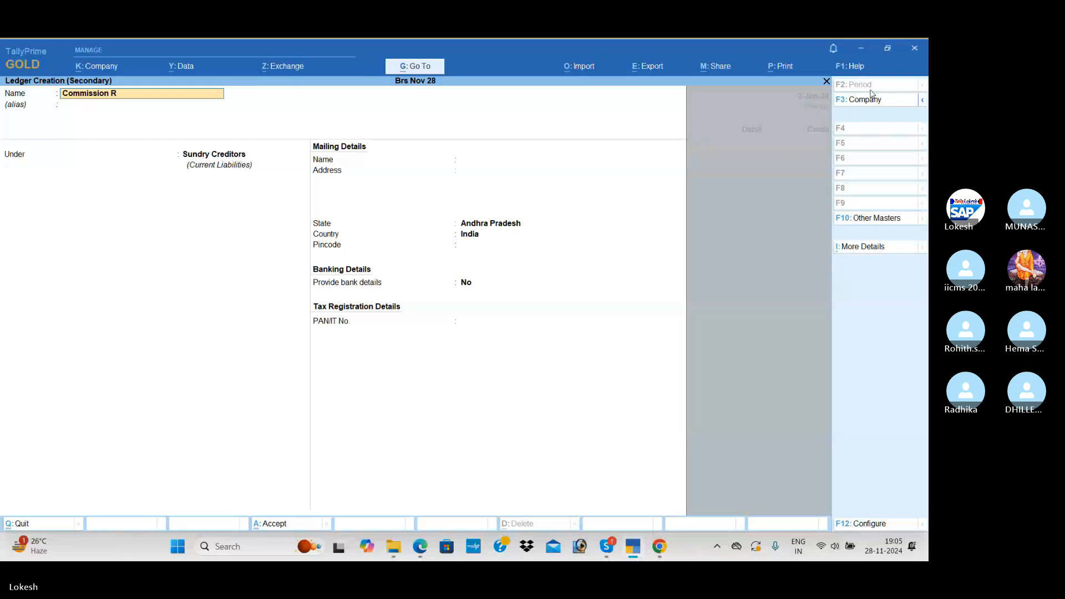
pyautogui.press('Return')
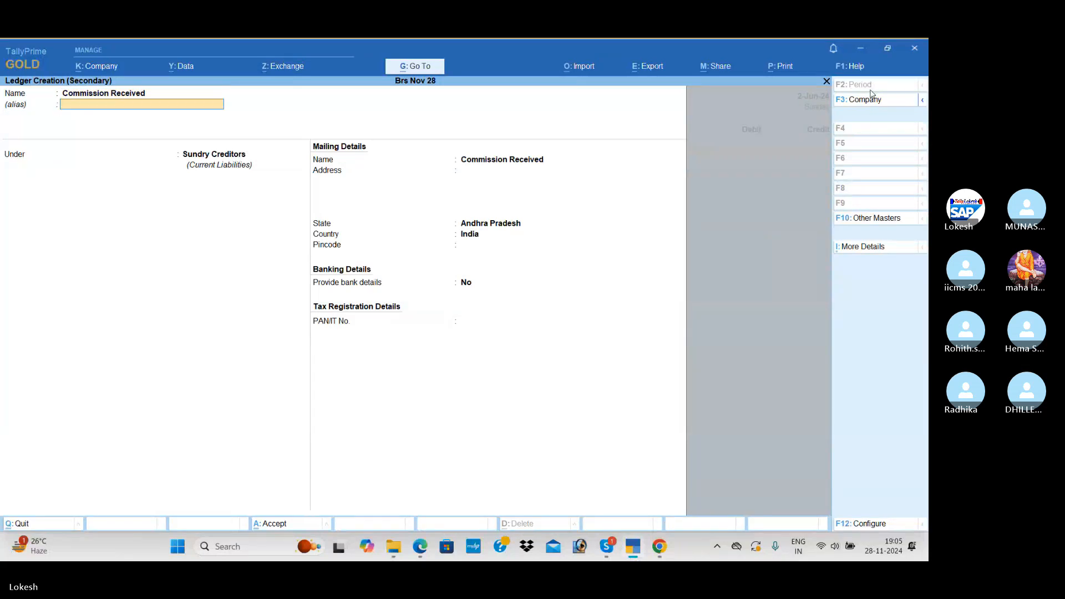
pyautogui.write('Ind')
pyautogui.press('Down')
pyautogui.press('Return')
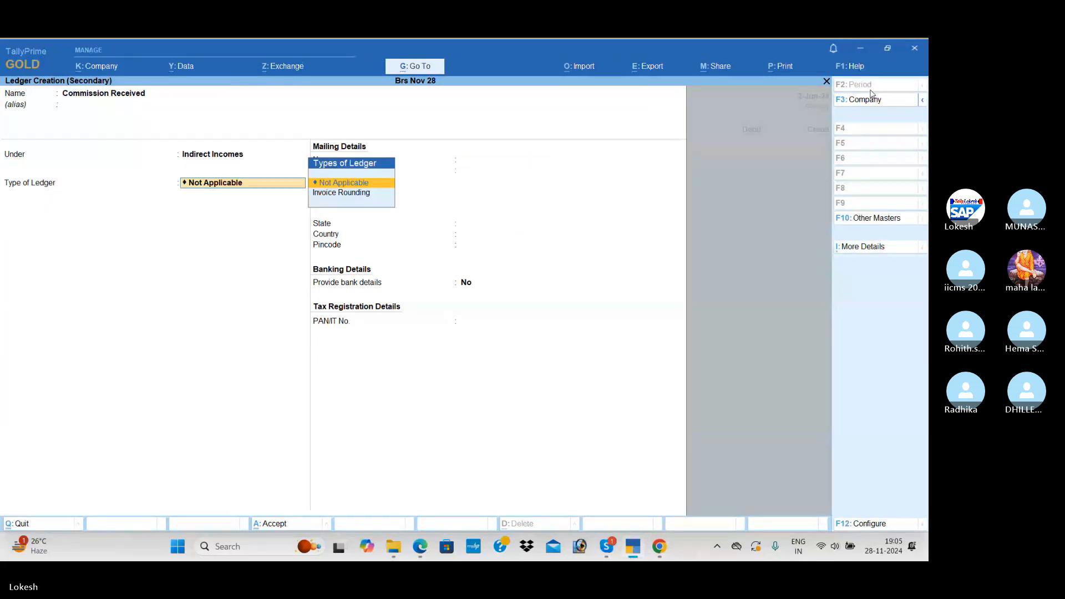
pyautogui.hotkey('ctrl', 'a')
# Step: Credit Commission Received with 65,000 in the receipt voucher, following the amount in the problem PDF
pyautogui.hotkey('alt', 'Tab')
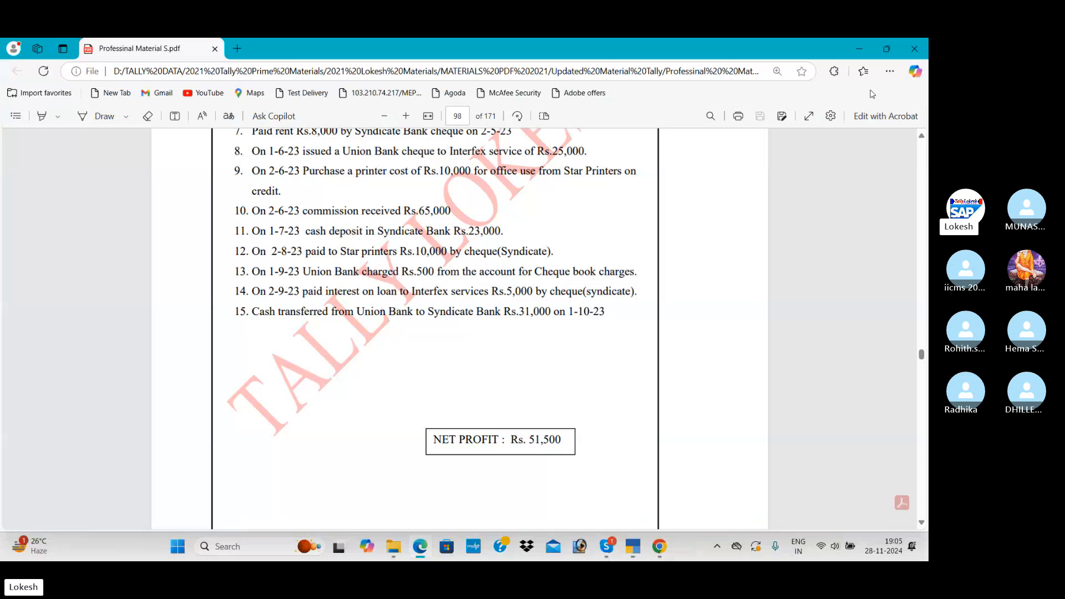
pyautogui.hotkey('alt', 'Tab')
pyautogui.write('65,')
pyautogui.write('00')
pyautogui.press('Return')
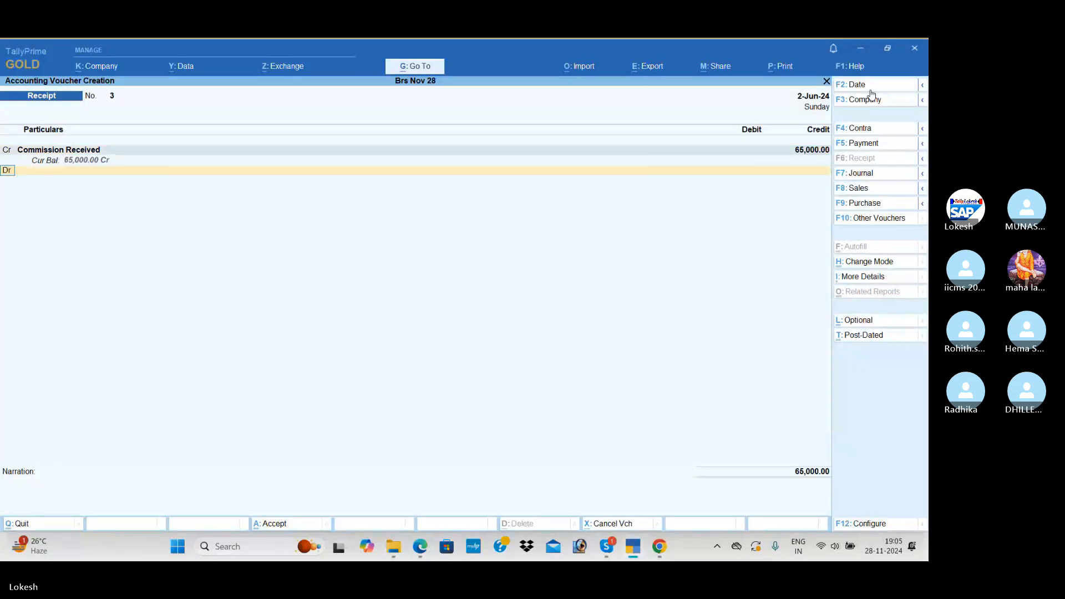
# Step: Debit Cash with 65,000 and save the commission receipt voucher without a narration
pyautogui.press('Return')
pyautogui.press('Down')
pyautogui.press('Return')
pyautogui.press('Return')
pyautogui.press('Return')
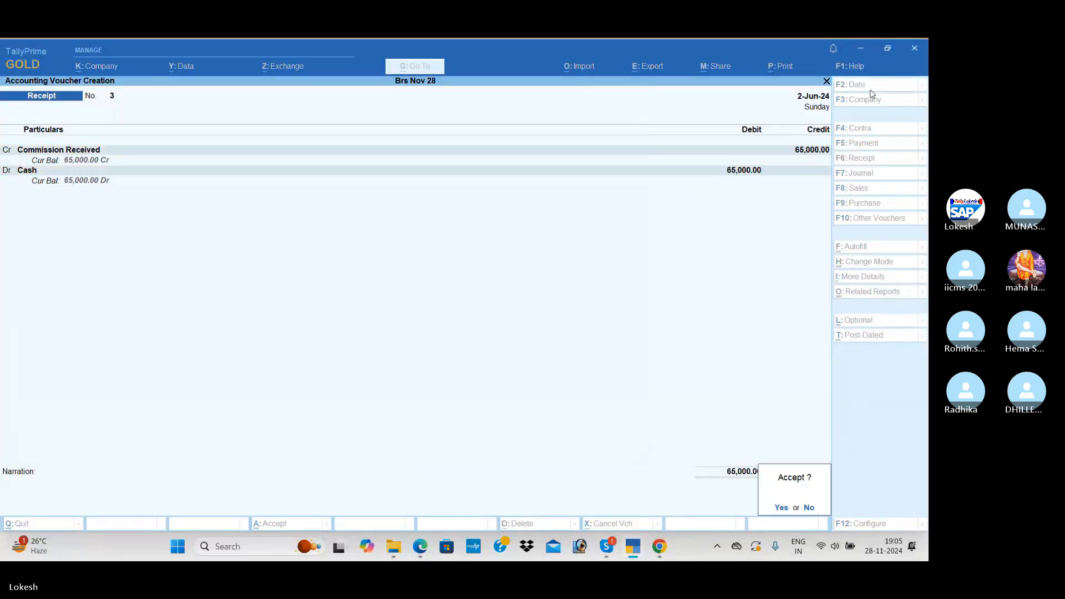
pyautogui.press('Return')
# Step: Check the Syndicate Bank cash deposit in the problem PDF and start a contra voucher dated 1-Jul-24
pyautogui.hotkey('alt', 'Tab')
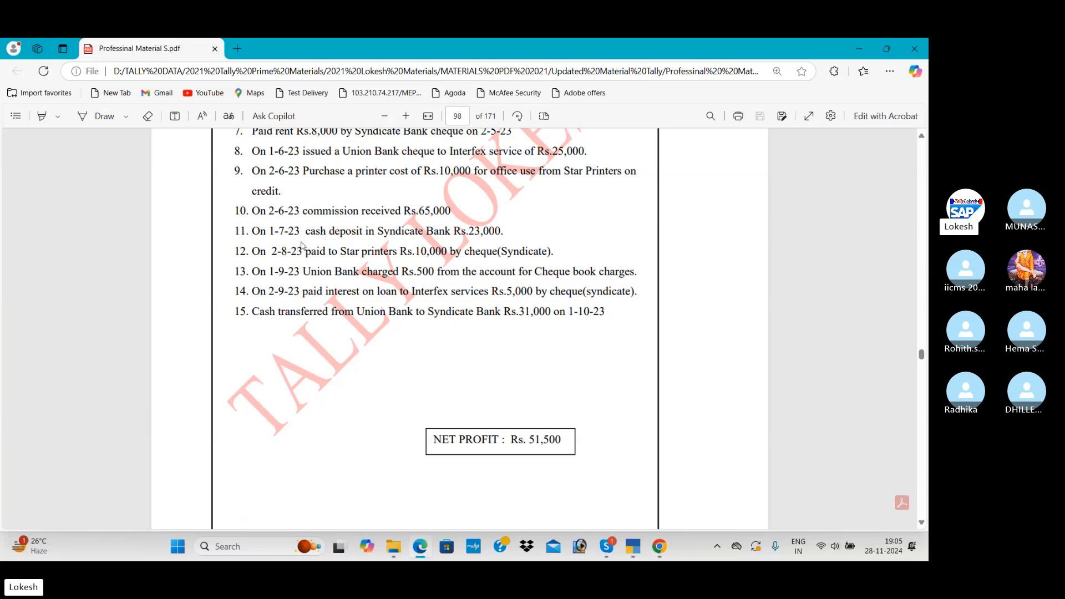
pyautogui.hotkey('alt', 'Tab')
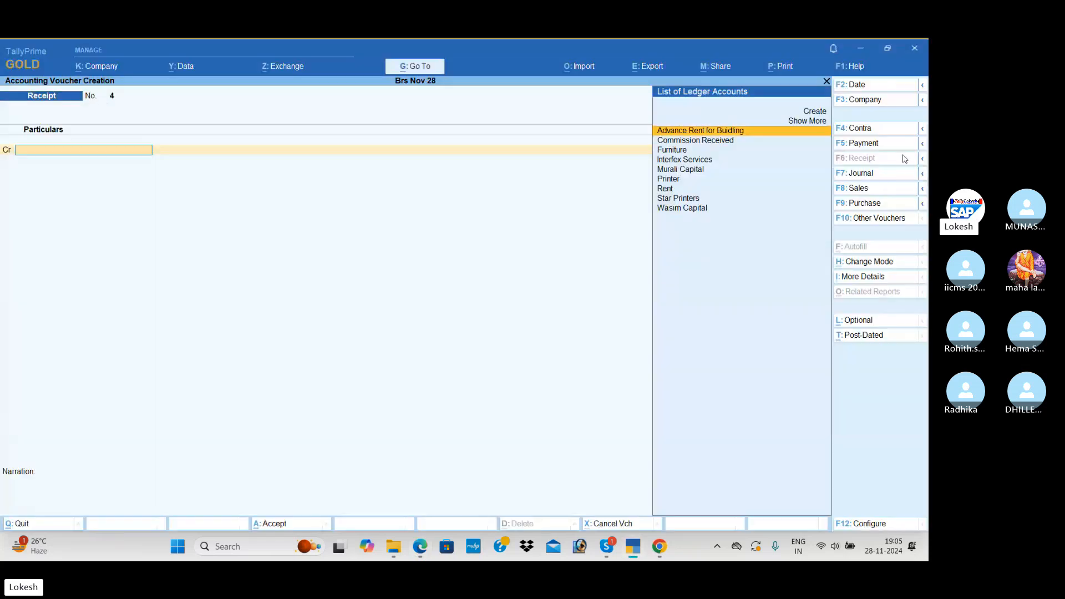
pyautogui.click(869, 129)
pyautogui.click(863, 92)
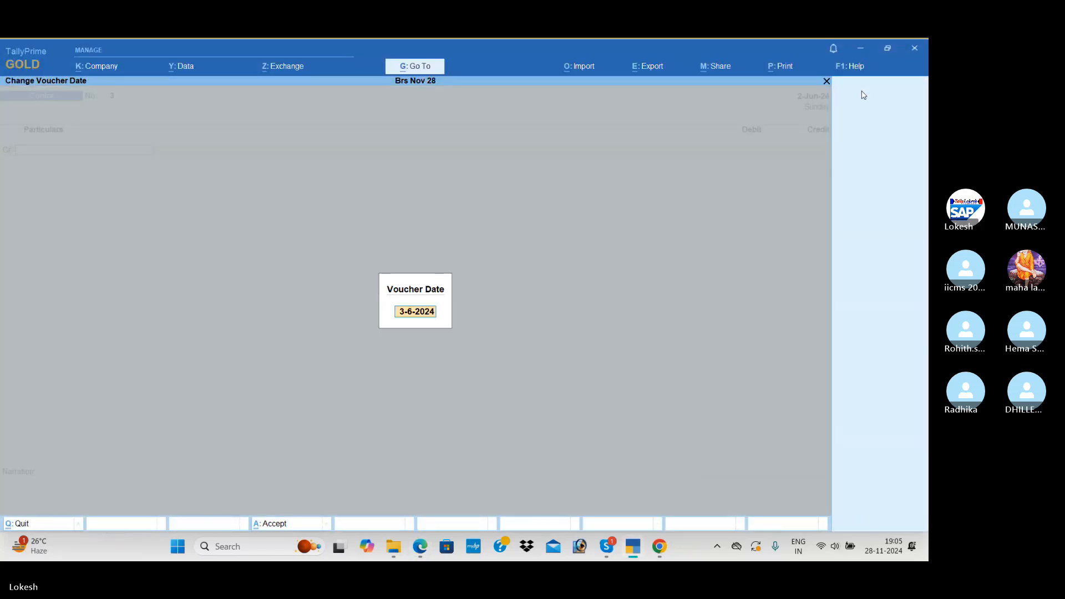
pyautogui.write('5-4')
pyautogui.press('Return')
# Step: Credit Cash with 23,000 in the contra voucher, following the amount in the problem PDF
pyautogui.press('Return')
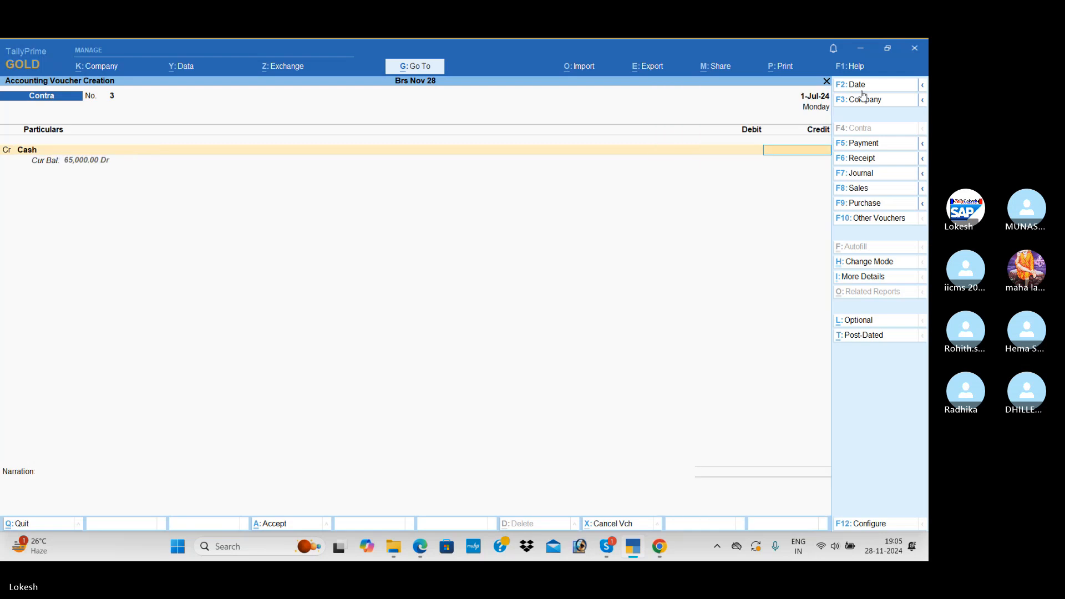
pyautogui.hotkey('alt', 'Tab')
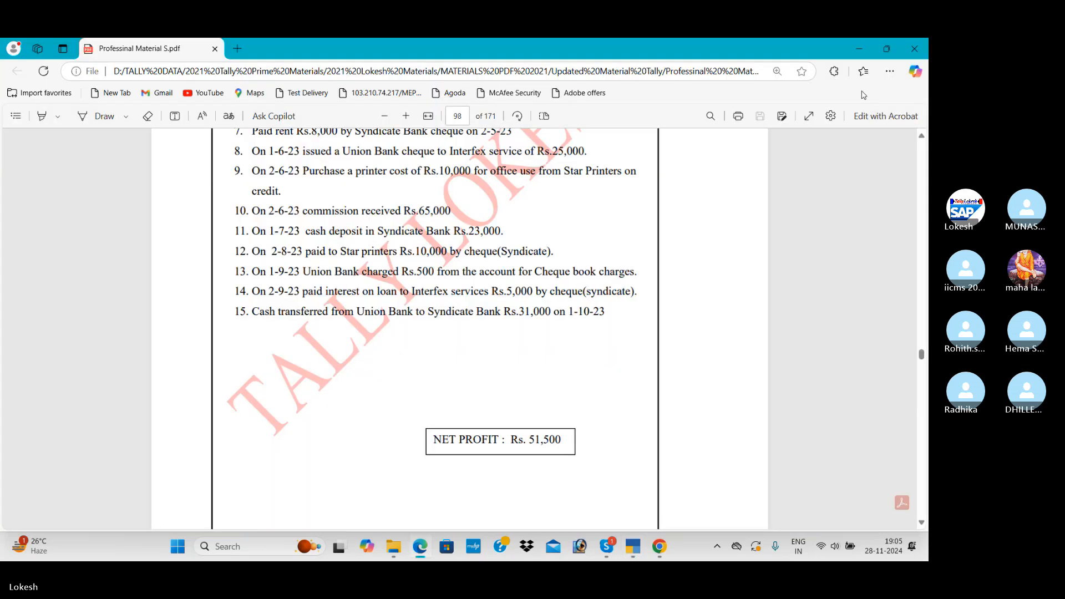
pyautogui.hotkey('alt', 'Tab')
pyautogui.write('23000')
pyautogui.press('Return')
pyautogui.press('Return')
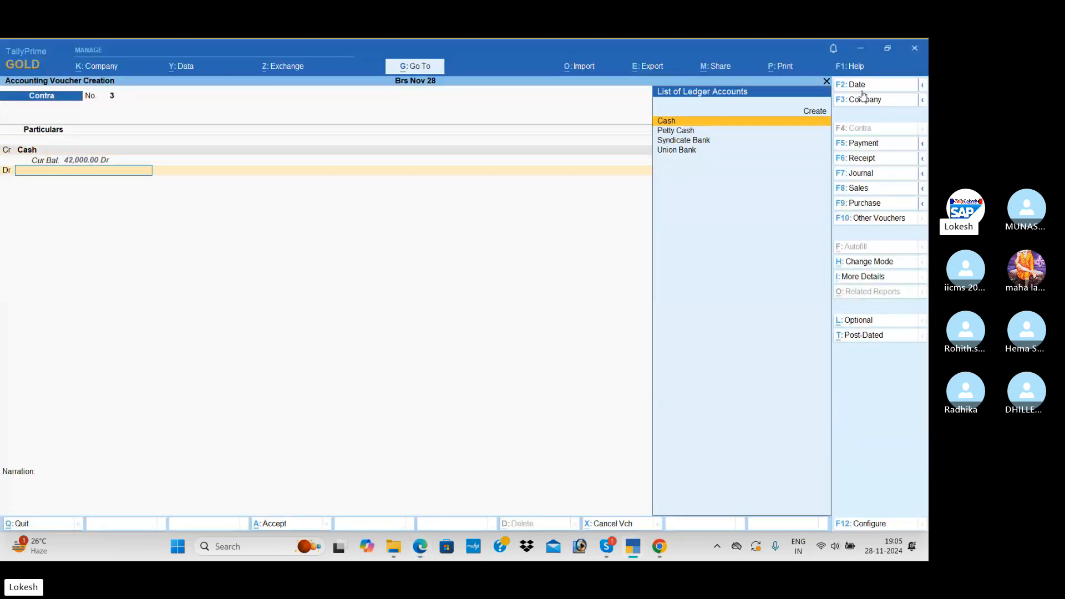
# Step: Debit Syndicate Bank with 23,000, leave the cash denominations blank and save the contra voucher
pyautogui.press('Down')
pyautogui.press('Down')
pyautogui.press('Return')
pyautogui.press('Return')
pyautogui.press('Return')
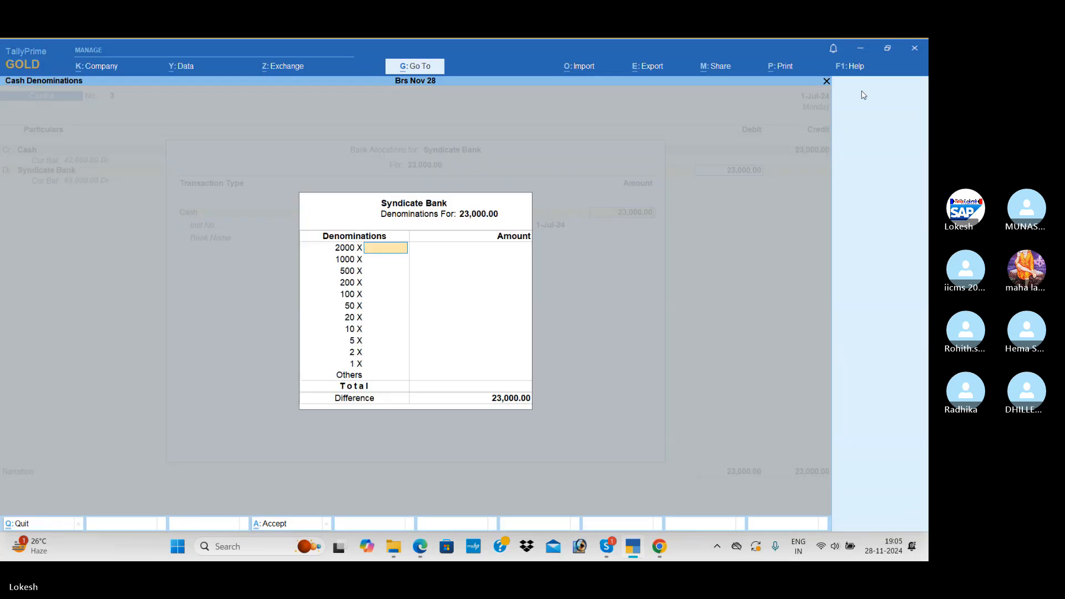
pyautogui.press('Return')
pyautogui.hotkey('ctrl', 'a')
pyautogui.hotkey('ctrl', 'a')
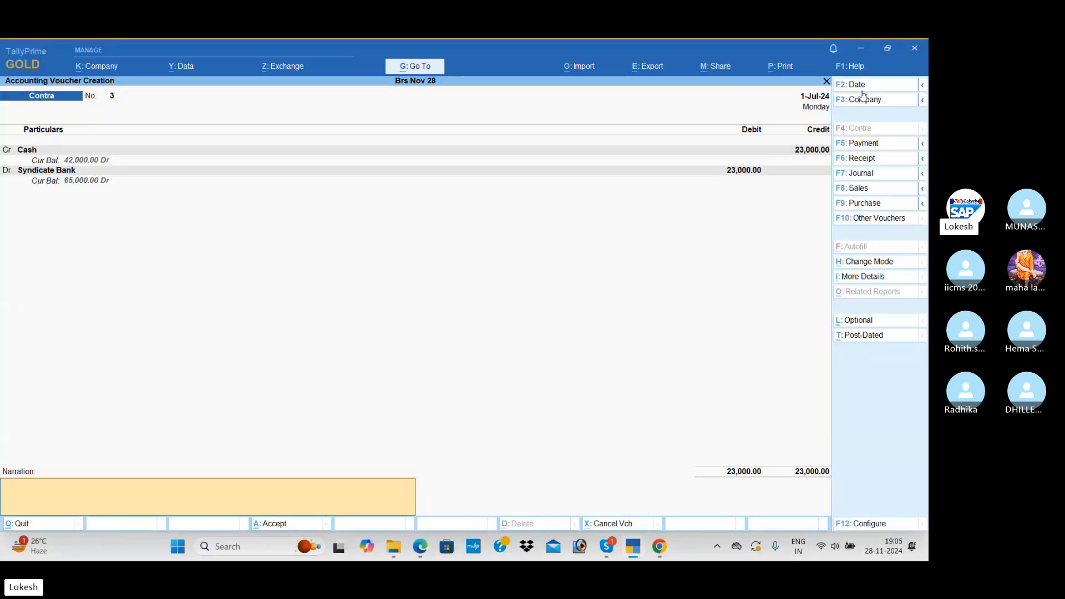
# Step: Check the Star Printers payment in the problem PDF and start a payment voucher dated 2-Aug-24
pyautogui.hotkey('alt', 'Tab')
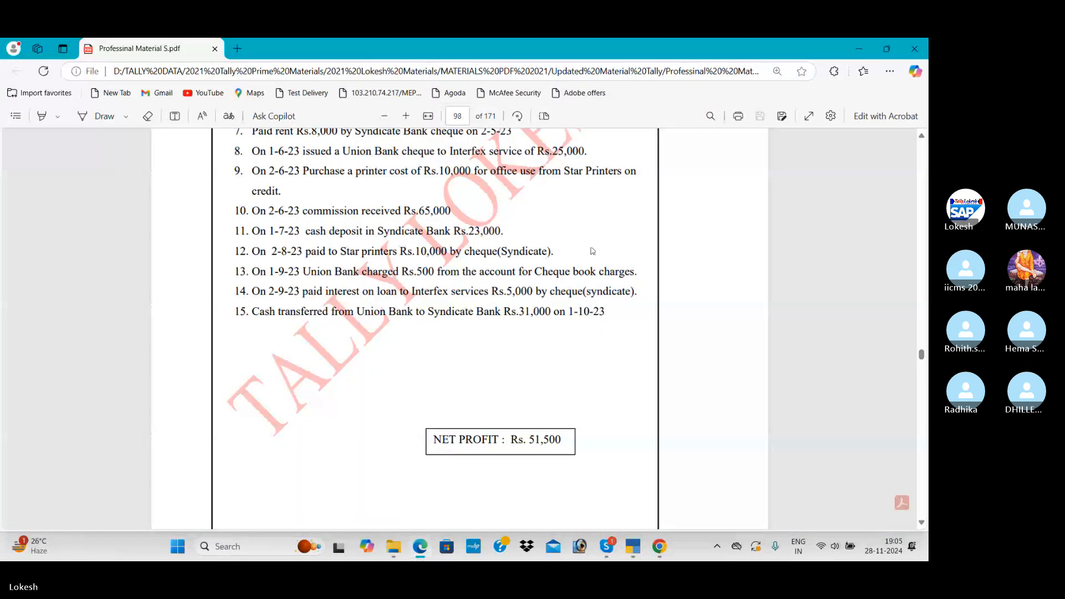
pyautogui.hotkey('alt', 'Tab')
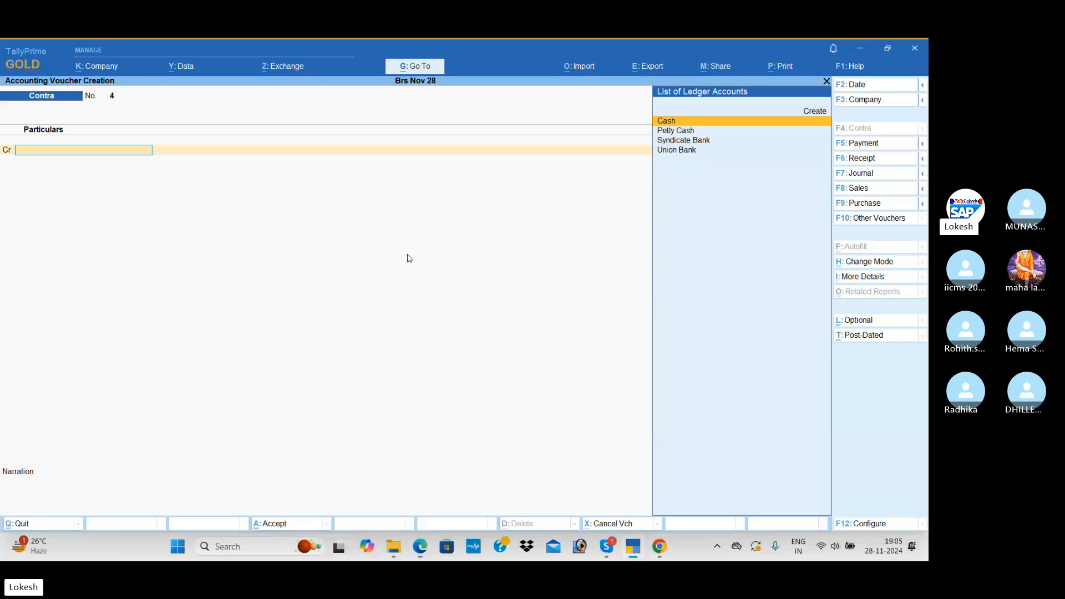
pyautogui.click(858, 144)
pyautogui.click(860, 88)
pyautogui.write('2-8')
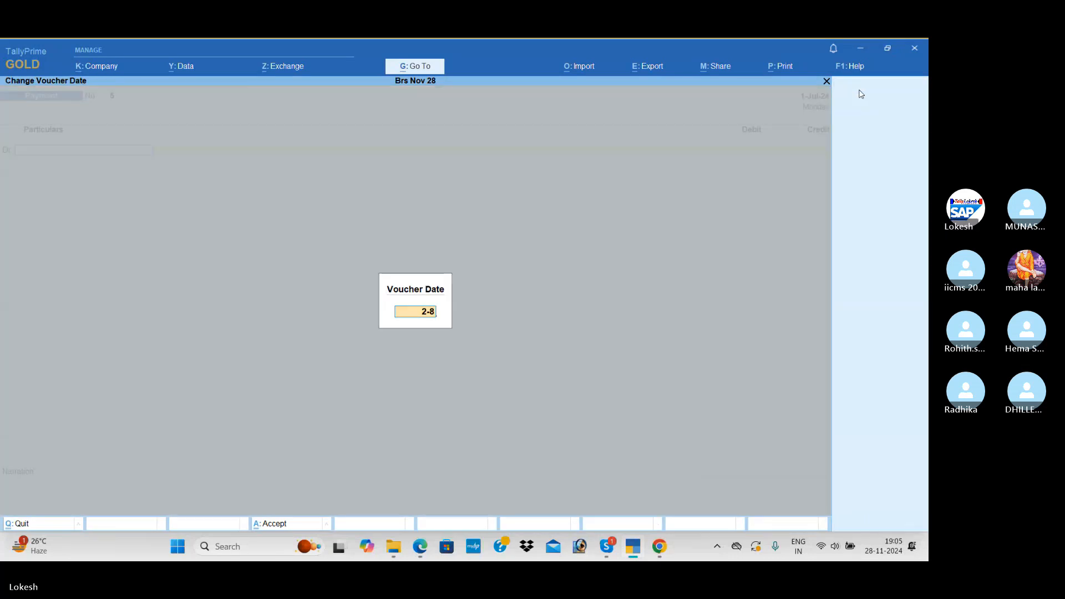
pyautogui.press('Return')
# Step: Debit Star Printers with 10,000 in the payment voucher, following the amount in the problem PDF
pyautogui.write('Ss')
pyautogui.press('BackSpace')
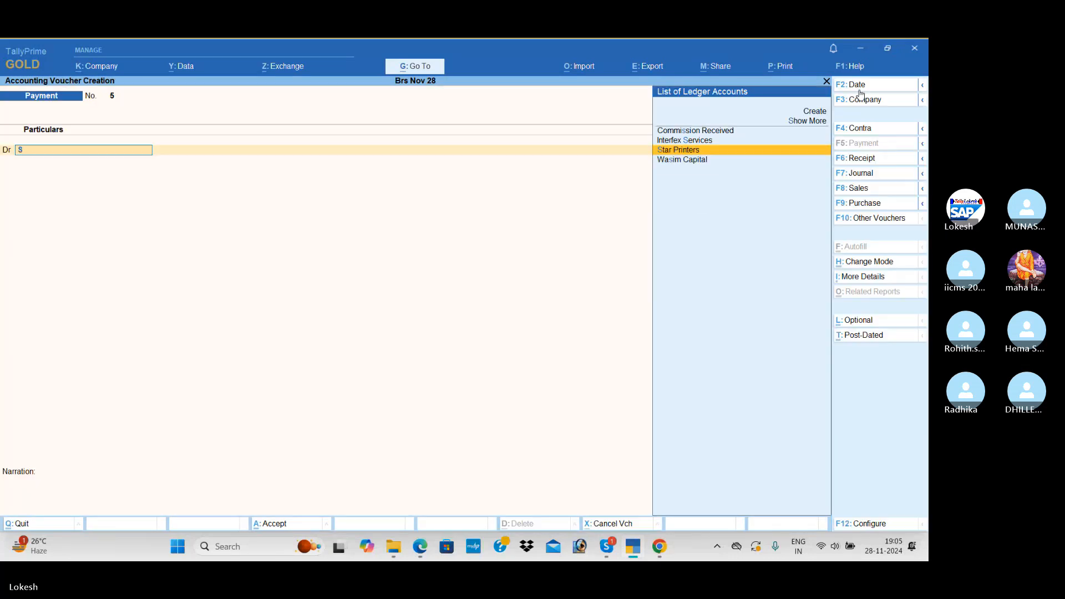
pyautogui.write('t')
pyautogui.press('Return')
pyautogui.hotkey('alt', 'Tab')
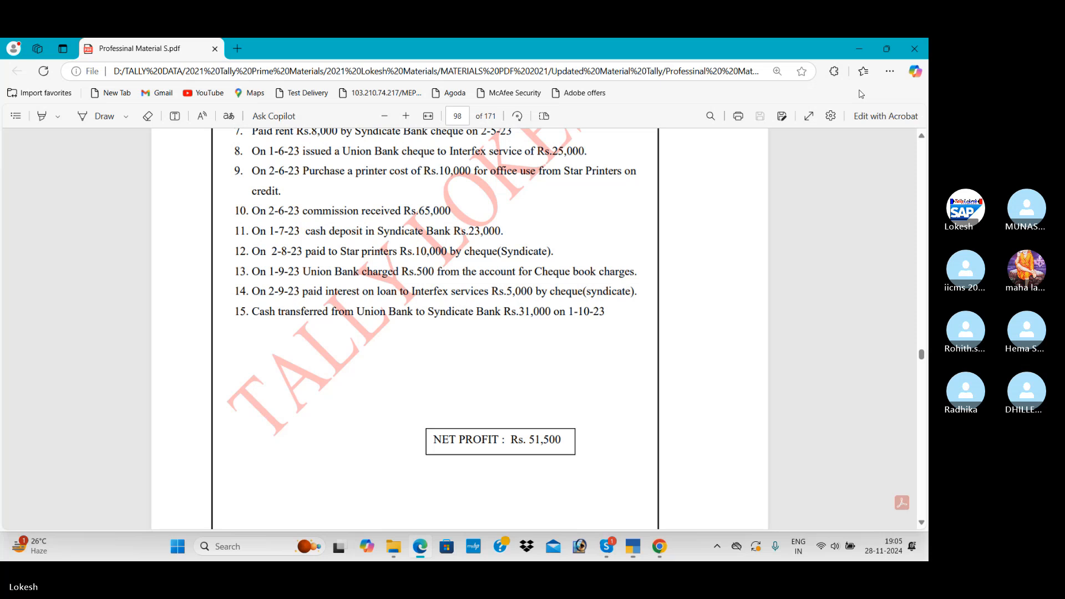
pyautogui.hotkey('alt', 'Tab')
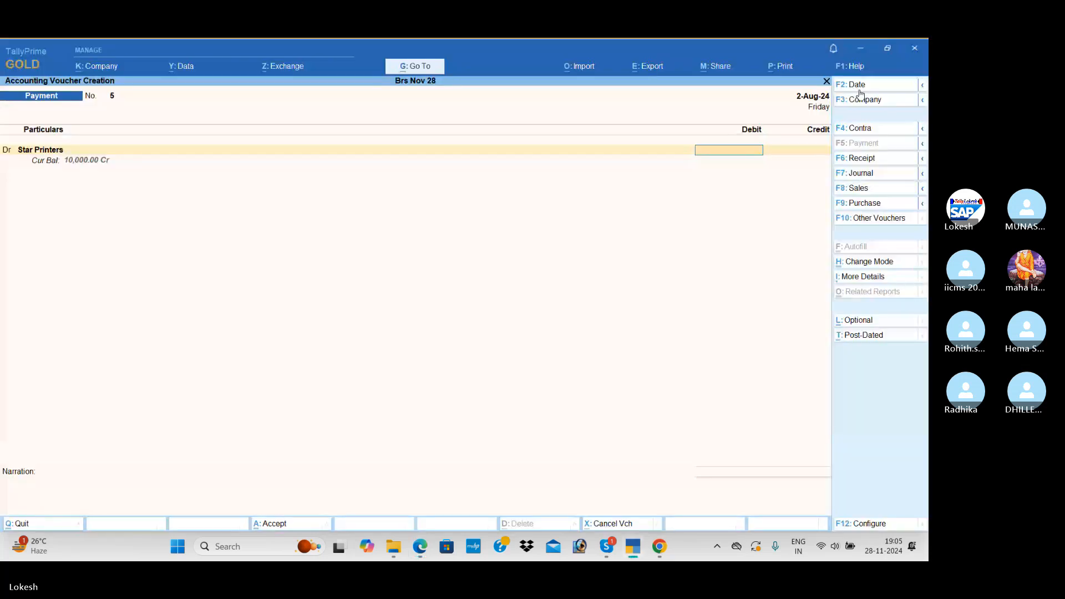
pyautogui.write('10000')
pyautogui.press('Return')
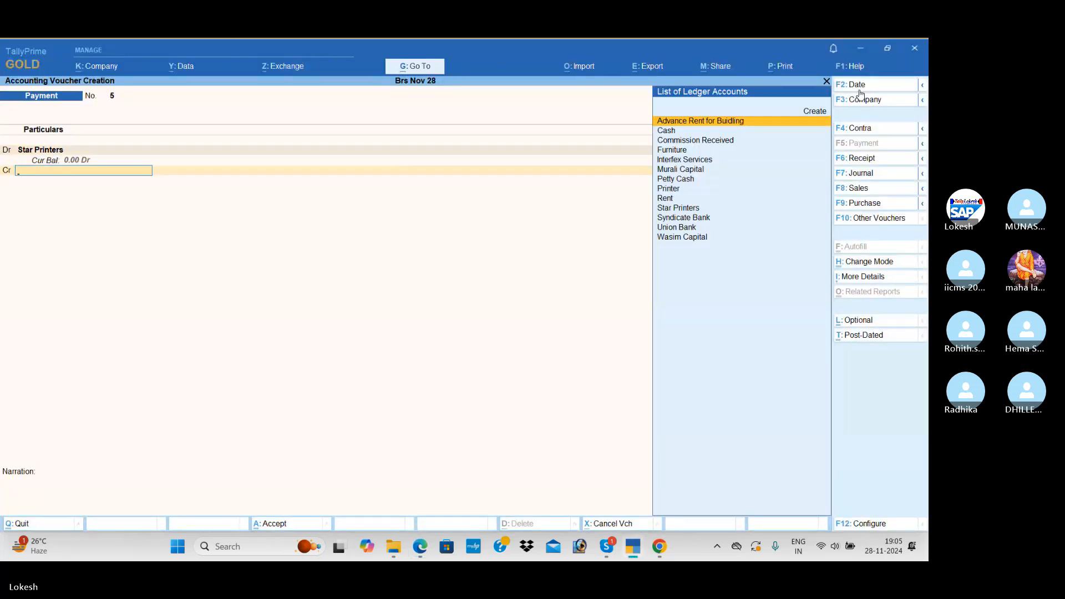
# Step: Credit Syndicate Bank with 10,000 by cheque without an instrument number and save the payment voucher
pyautogui.hotkey('alt', 'Tab')
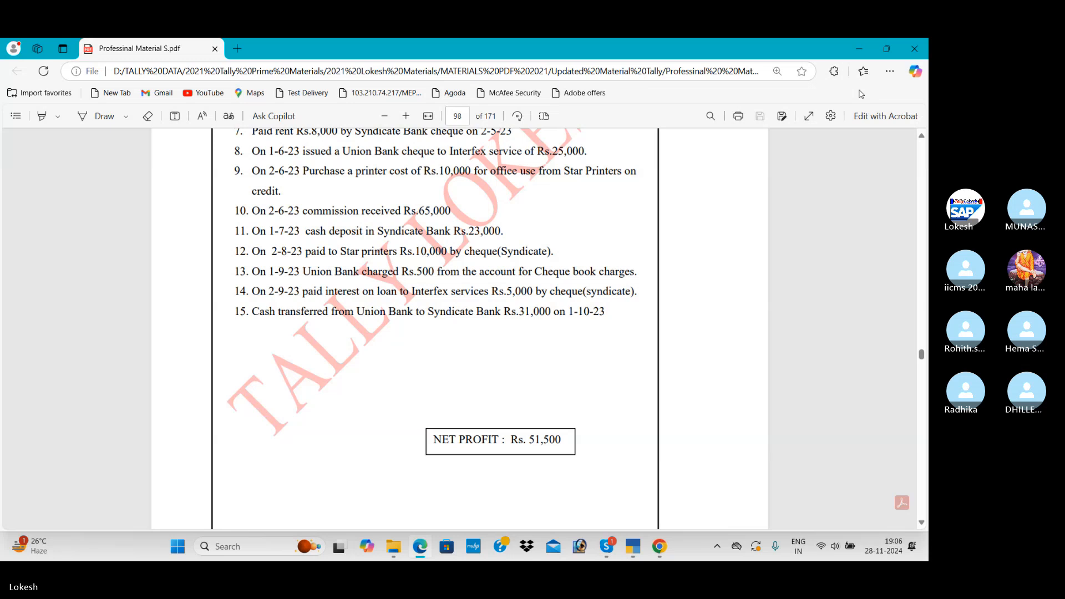
pyautogui.hotkey('alt', 'Tab')
pyautogui.write('sy')
pyautogui.press('Return')
pyautogui.press('Return')
pyautogui.press('Return')
pyautogui.press('Return')
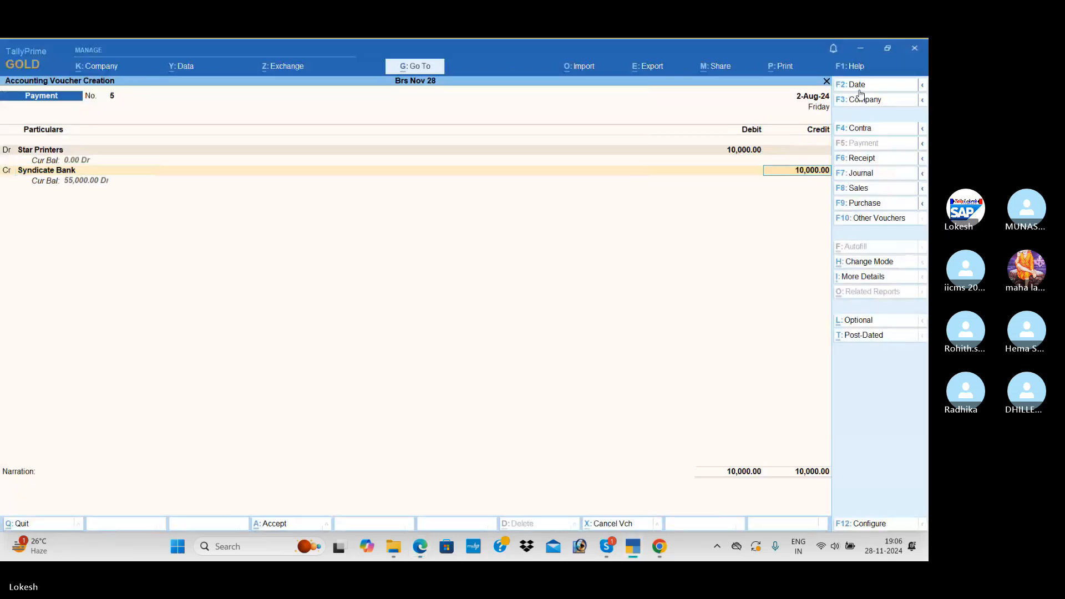
pyautogui.press('Return')
pyautogui.press('Return')
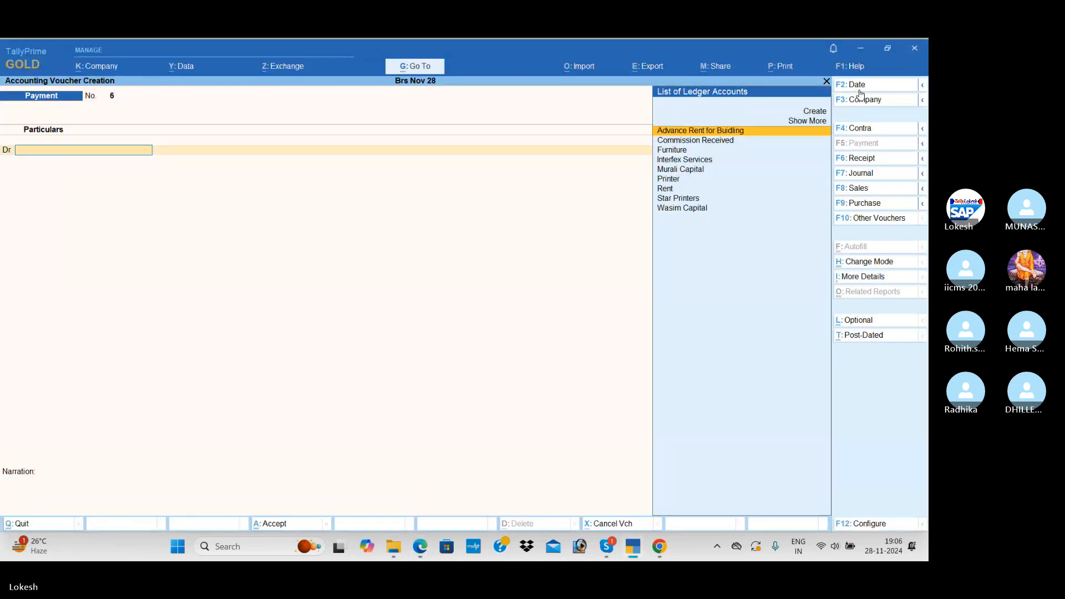
# Step: Check the cheque book charges in the problem PDF and create a Bank Charges ledger under Indirect Expenses from the new payment voucher
pyautogui.hotkey('alt', 'Tab')
pyautogui.hotkey('alt', 'Tab')
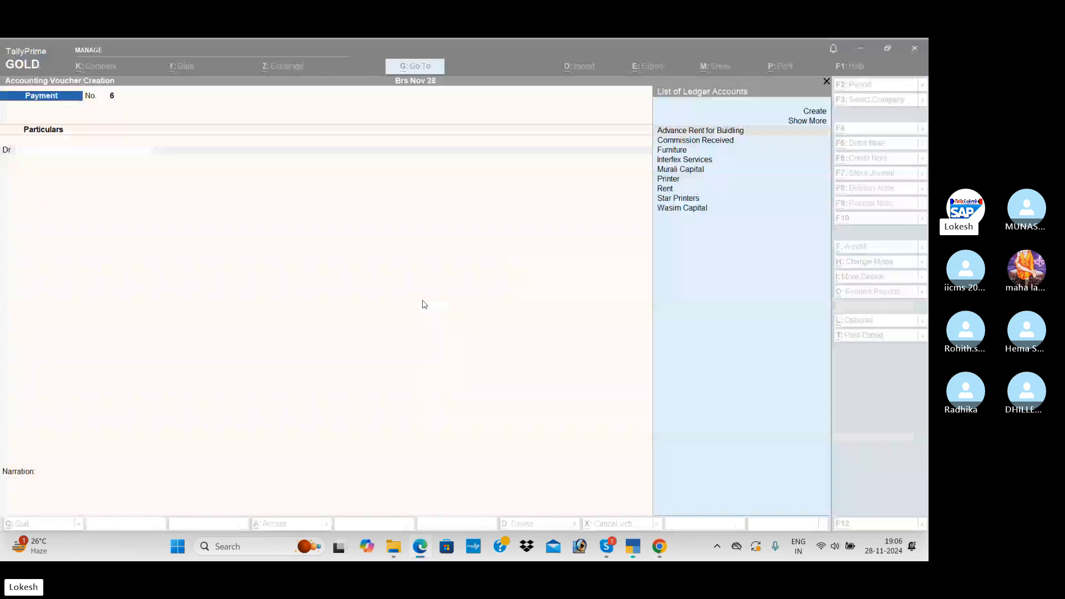
pyautogui.hotkey('alt', 'c')
pyautogui.write('Bank Charges')
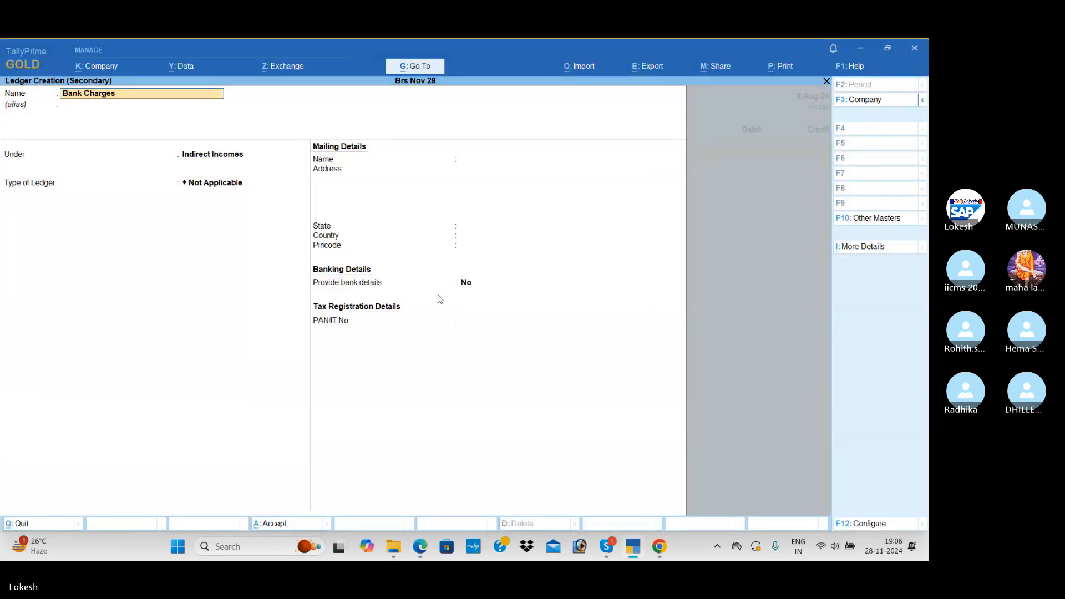
pyautogui.press('Return')
pyautogui.press('Up')
pyautogui.press('Return')
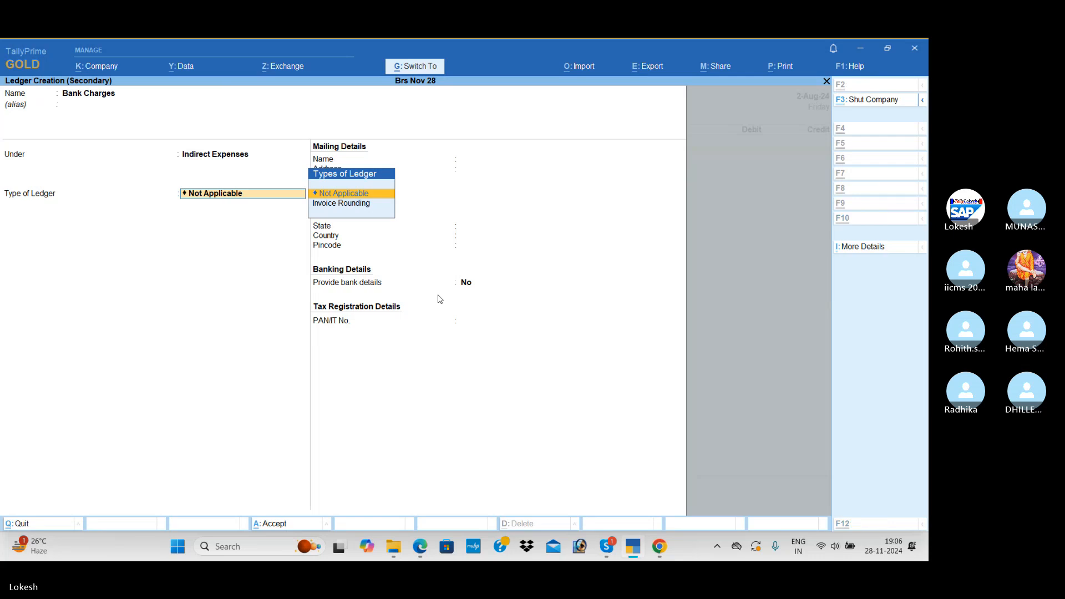
pyautogui.hotkey('ctrl', 'a')
# Step: Debit Bank Charges with 500 in the payment voucher, following the amount in the problem PDF
pyautogui.hotkey('alt', 'Tab')
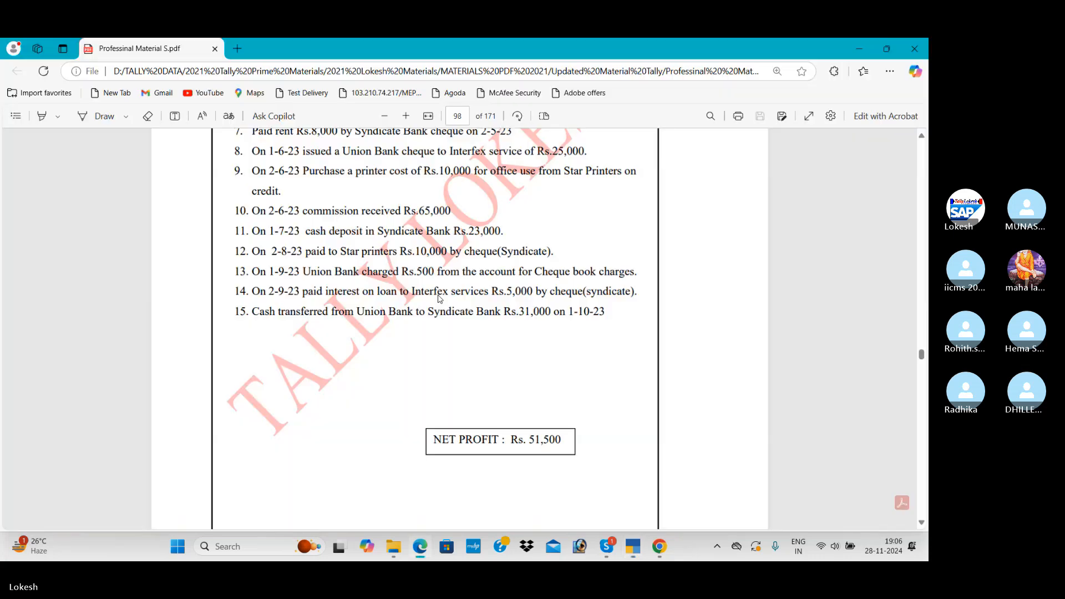
pyautogui.hotkey('alt', 'Tab')
pyautogui.write('500')
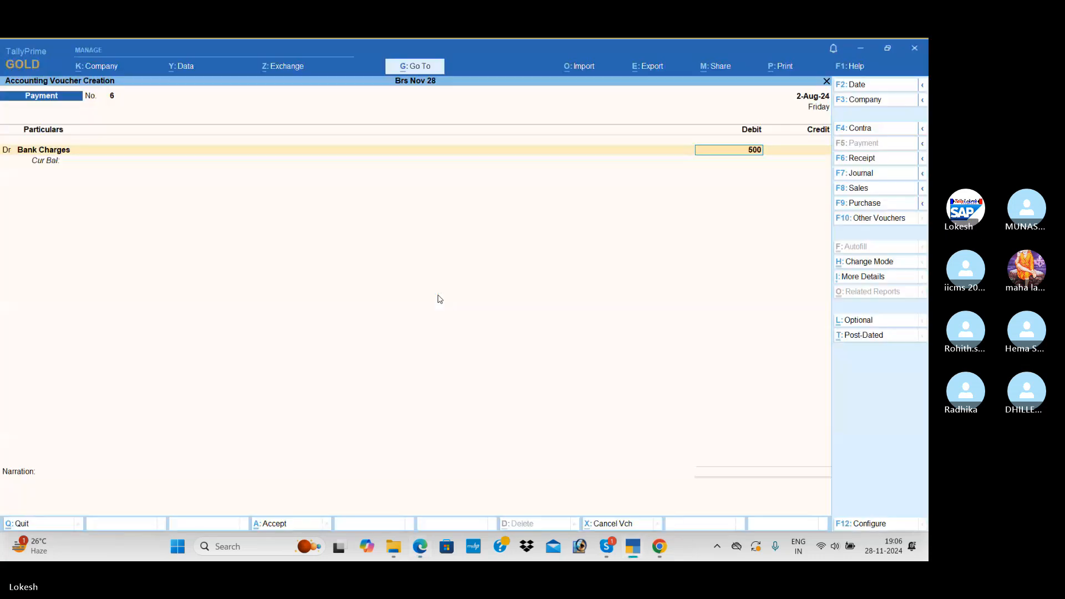
pyautogui.press('Return')
# Step: Credit Union Bank with 500 by cheque without an instrument number and save the payment voucher
pyautogui.hotkey('alt', 'Tab')
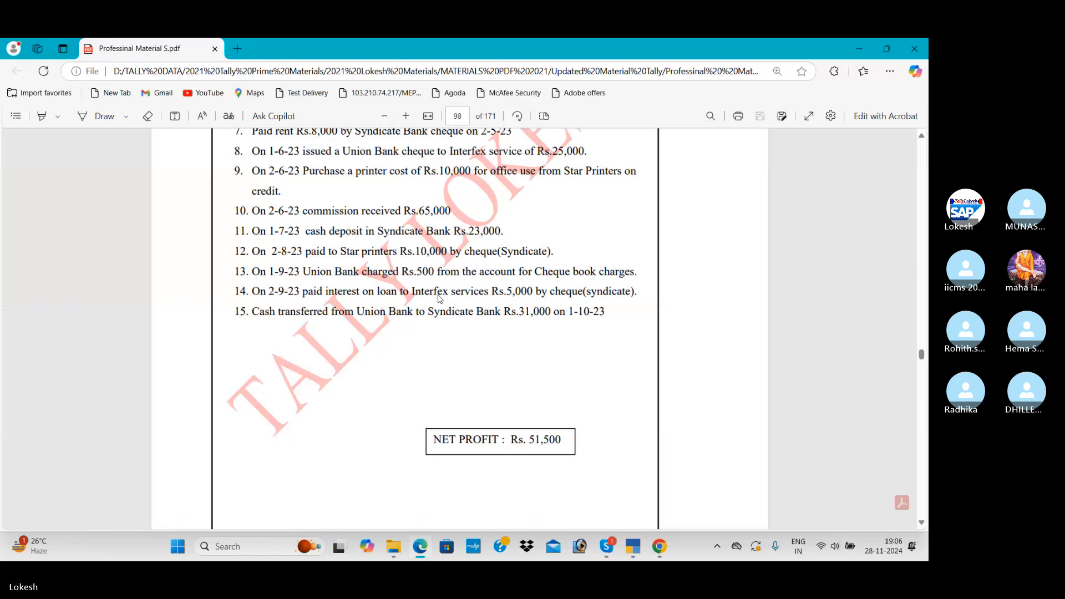
pyautogui.hotkey('alt', 'Tab')
pyautogui.write('un')
pyautogui.press('Return')
pyautogui.press('Return')
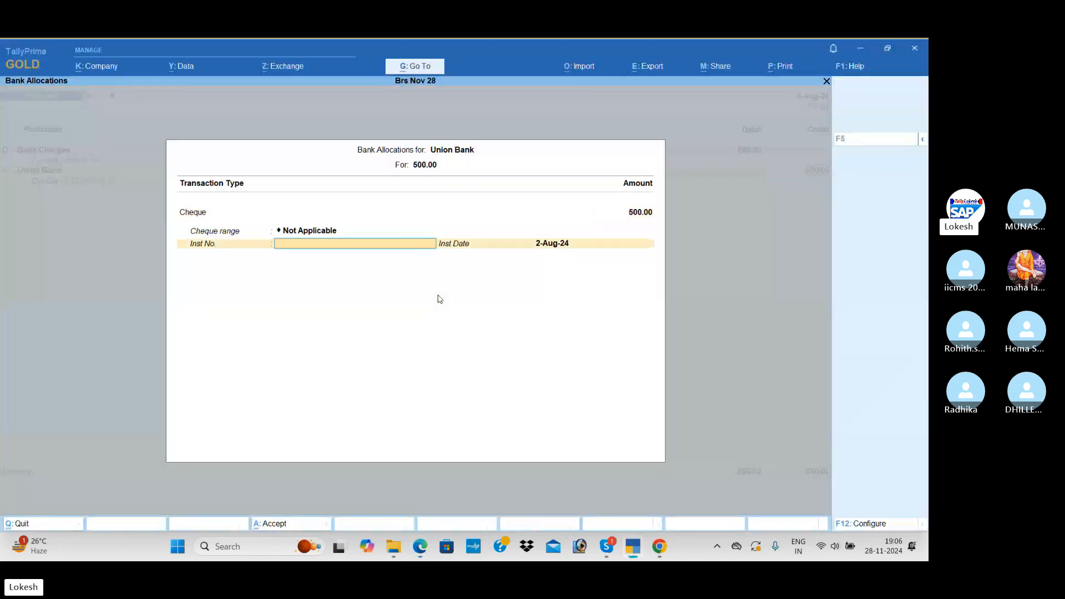
pyautogui.press('Return')
pyautogui.press('Return')
pyautogui.press('Return')
pyautogui.press('Return')
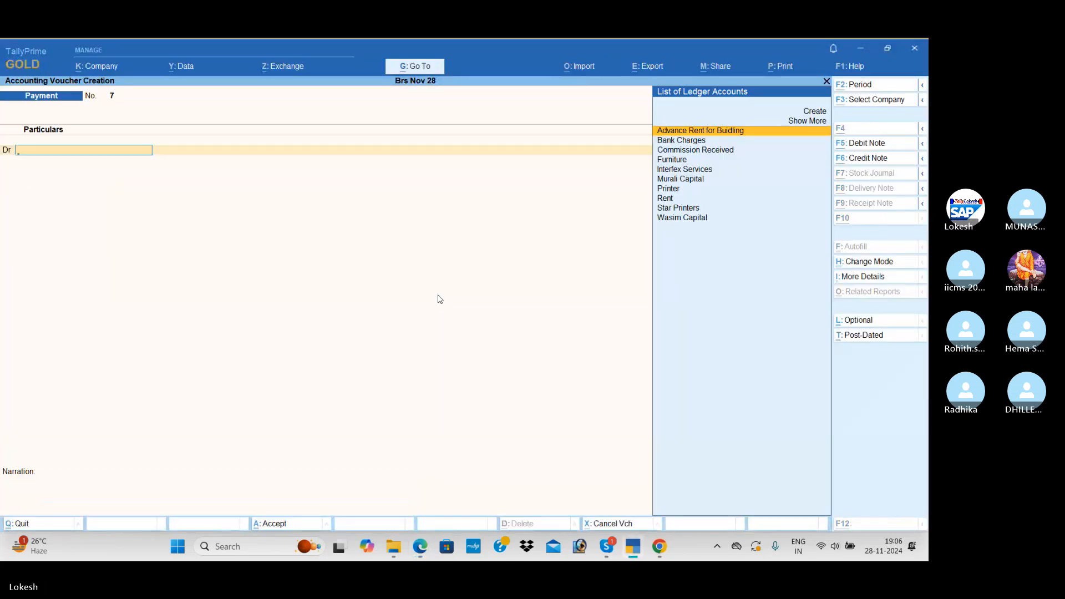
# Step: Check the loan interest transaction in the problem PDF and date the new payment voucher 2-Sep-24
pyautogui.hotkey('alt', 'Tab')
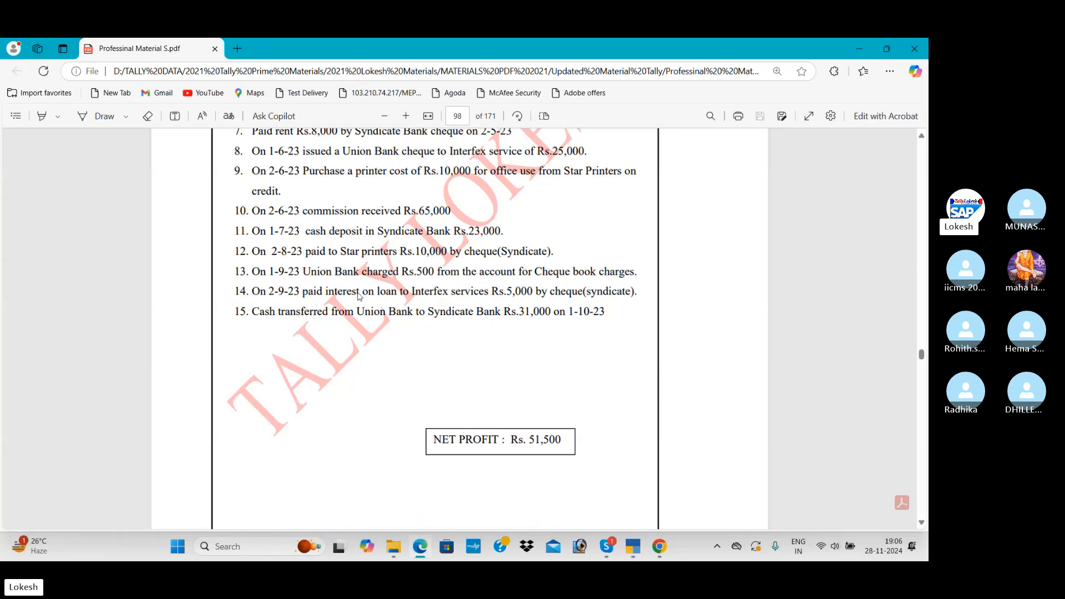
pyautogui.hotkey('alt', 'Tab')
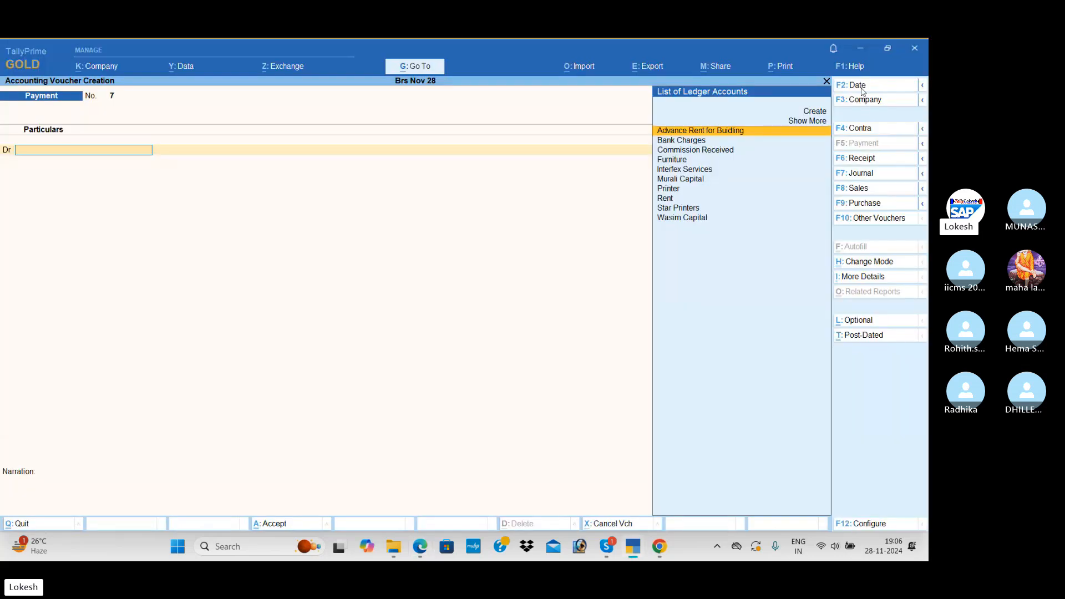
pyautogui.press('F2')
pyautogui.write('5-4')
pyautogui.press('Return')
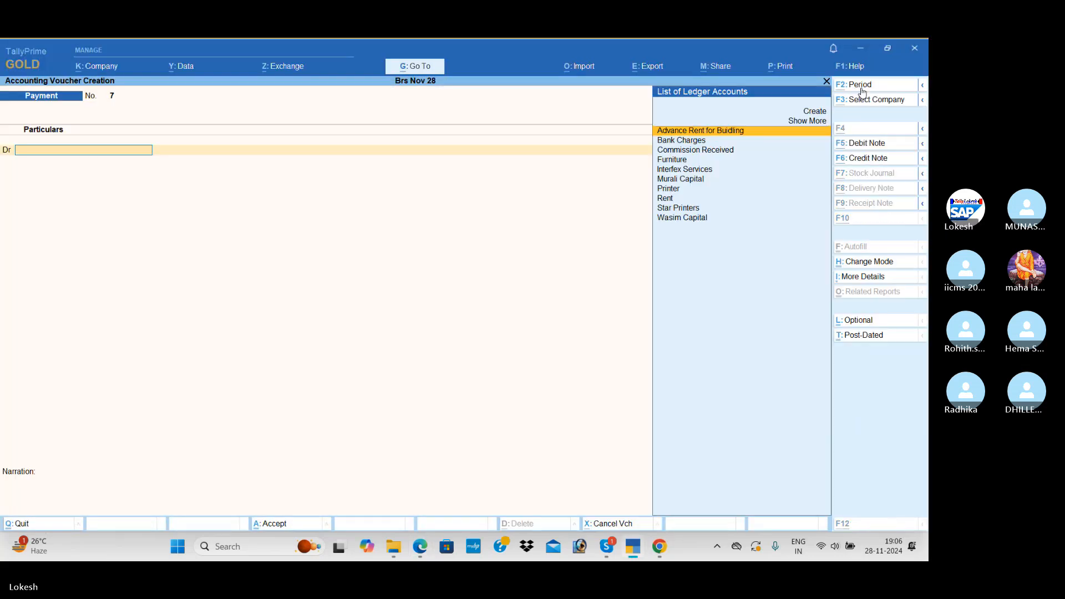
# Step: Create an Interest on Loan ledger under Indirect Expenses from the payment voucher's debit line
pyautogui.hotkey('alt', 'c')
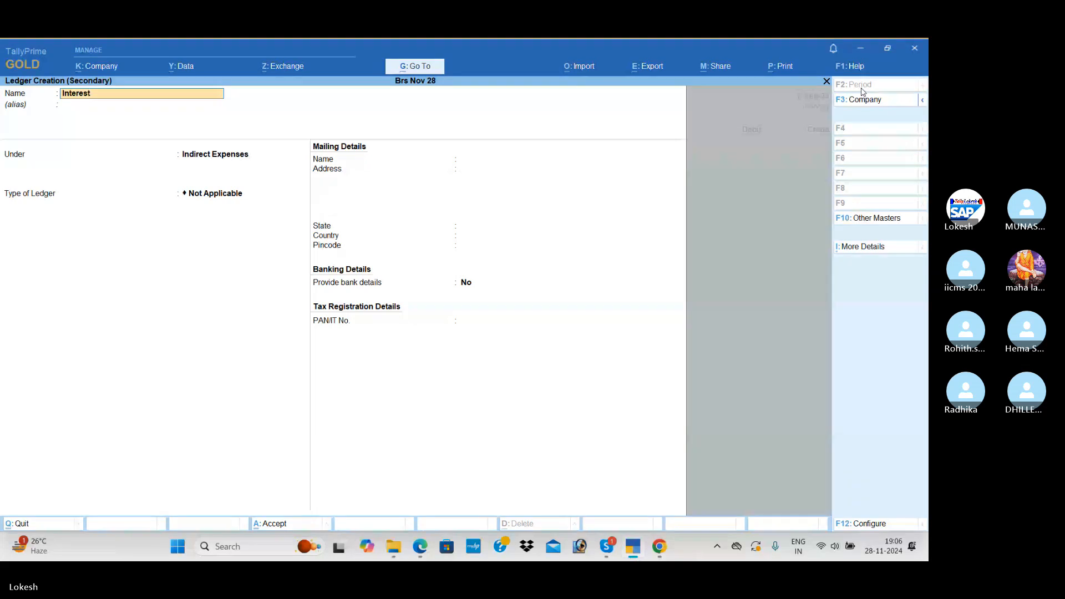
pyautogui.press('Return')
pyautogui.press('Return')
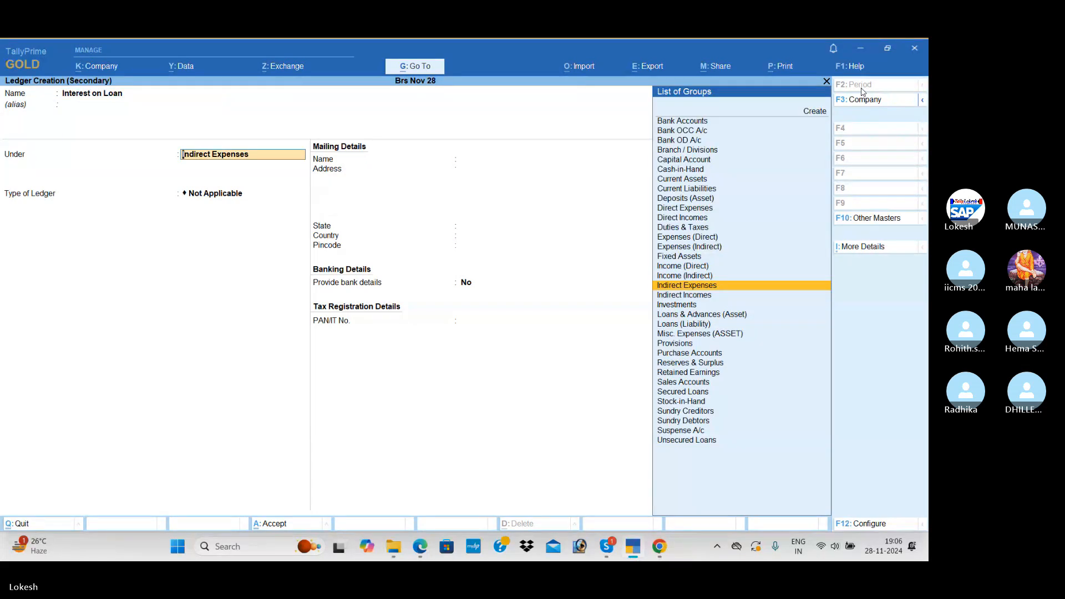
pyautogui.hotkey('ctrl', 'a')
pyautogui.press('Return')
# Step: Debit Interest on Loan with 5,000 in the payment voucher, following the amount in the problem PDF
pyautogui.hotkey('alt', 'Tab')
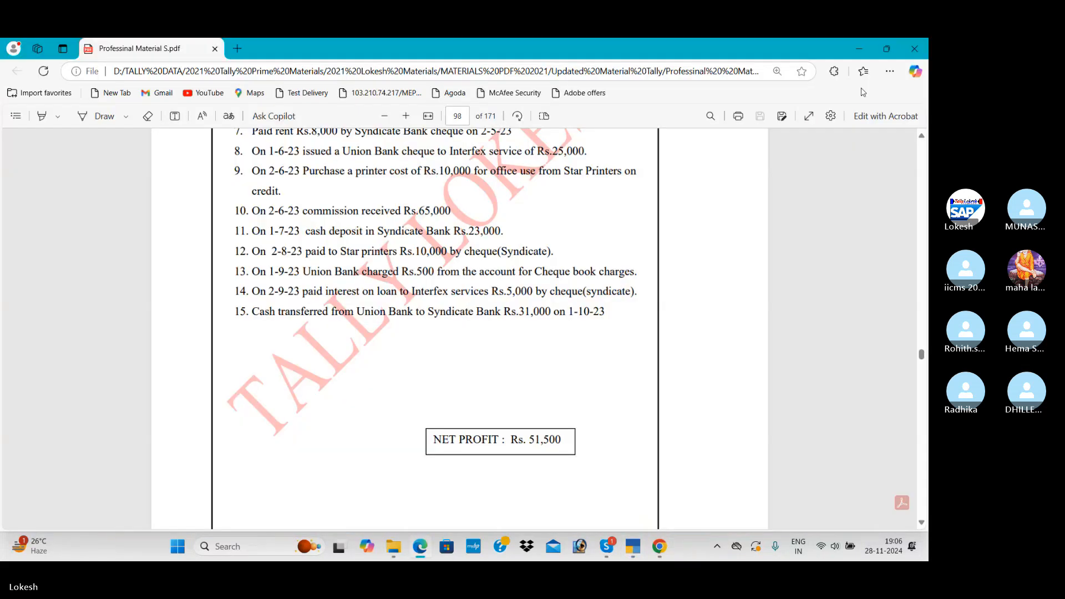
pyautogui.hotkey('alt', 'Tab')
pyautogui.write('5000')
pyautogui.press('Return')
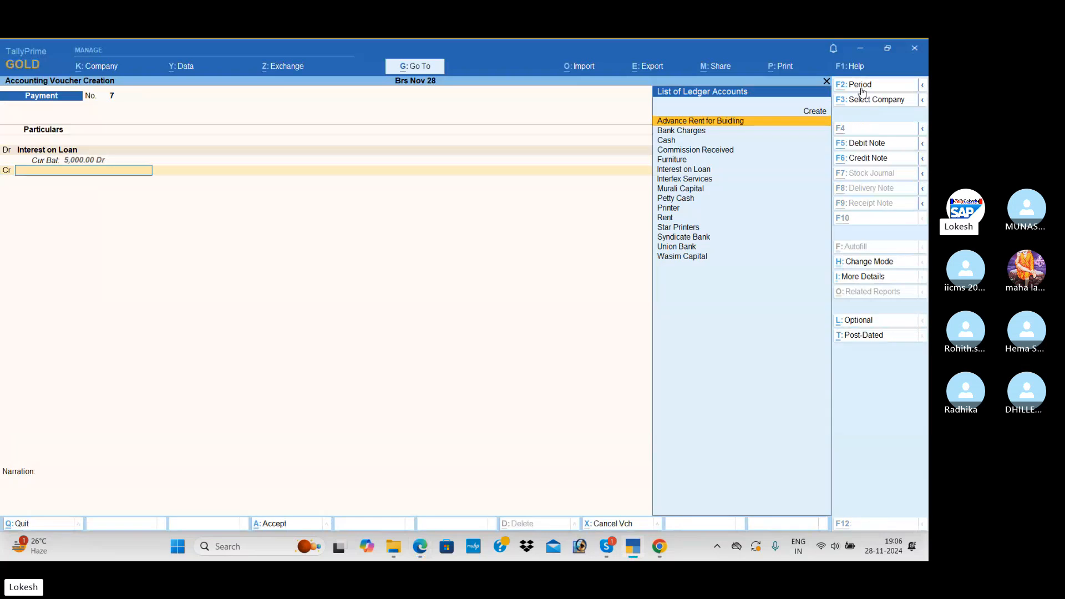
# Step: Credit Syndicate Bank with 5,000 by cheque without an instrument number and save the payment voucher
pyautogui.hotkey('alt', 'Tab')
pyautogui.hotkey('alt', 'Tab')
pyautogui.write('syn')
pyautogui.press('Return')
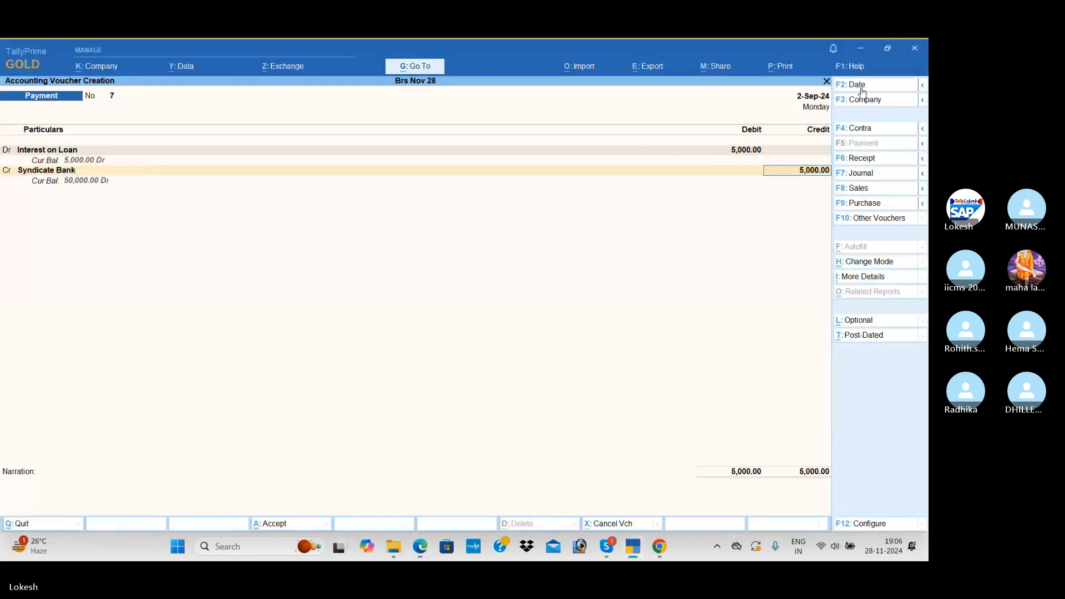
pyautogui.press('Return')
pyautogui.press('Return')
pyautogui.press('Return')
pyautogui.press('Return')
pyautogui.press('Return')
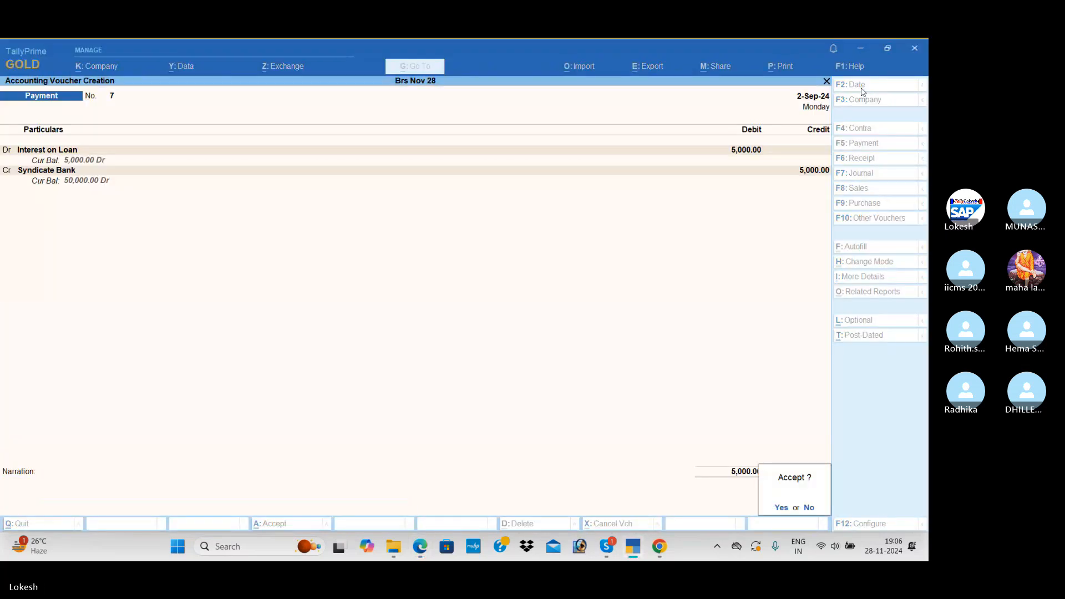
pyautogui.press('Return')
# Step: Check the bank-to-bank transfer in the problem PDF and start a contra voucher dated 1-Oct-24
pyautogui.hotkey('alt', 'Tab')
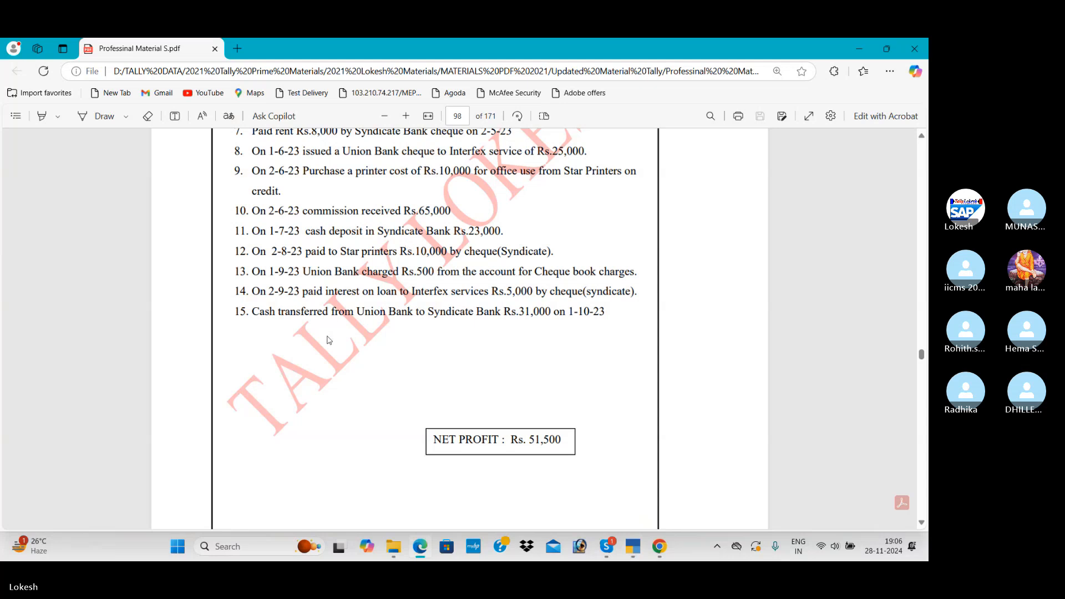
pyautogui.hotkey('alt', 'Tab')
pyautogui.click(871, 135)
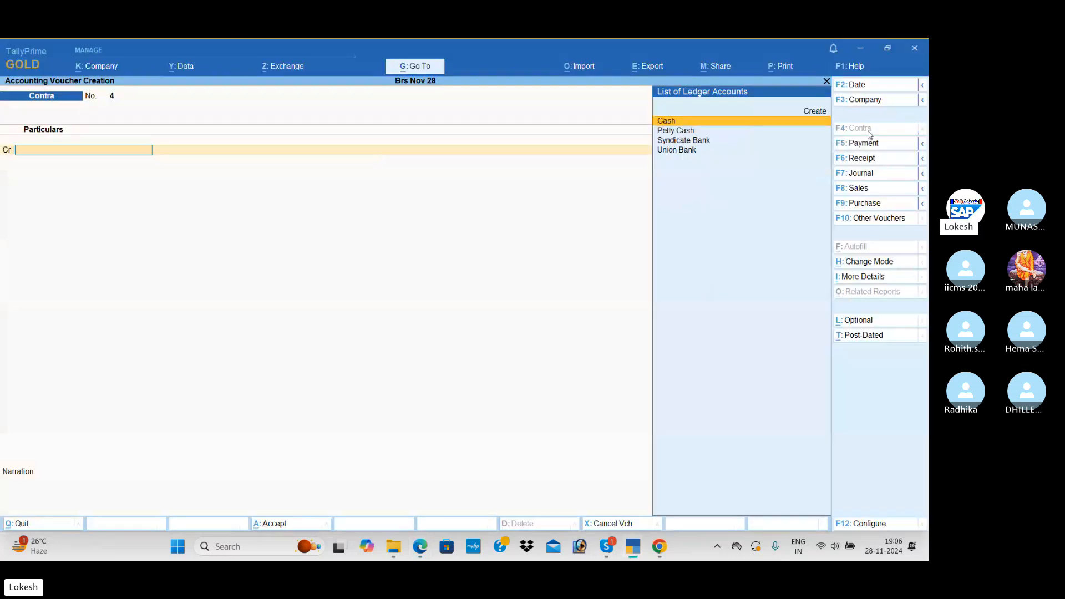
pyautogui.hotkey('alt', 'Tab')
pyautogui.hotkey('alt', 'Tab')
pyautogui.click(871, 89)
pyautogui.write('1-11')
pyautogui.press('Return')
pyautogui.press('ctrl')
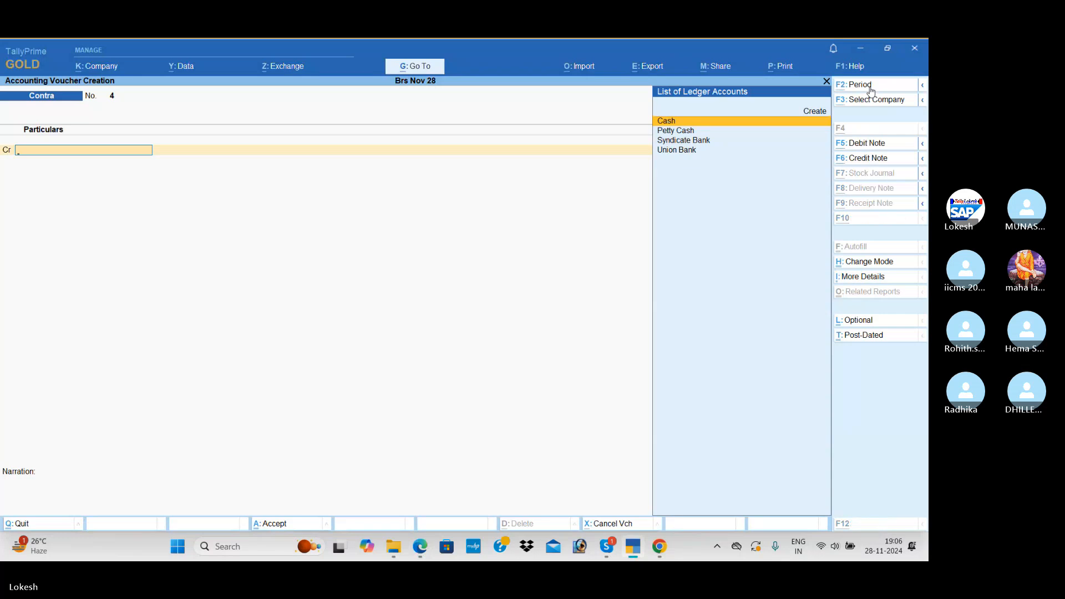
# Step: Credit Union Bank with 31,000 by cheque without an instrument number in the contra voucher, following the problem PDF
pyautogui.press('Return')
pyautogui.hotkey('alt', 'Tab')
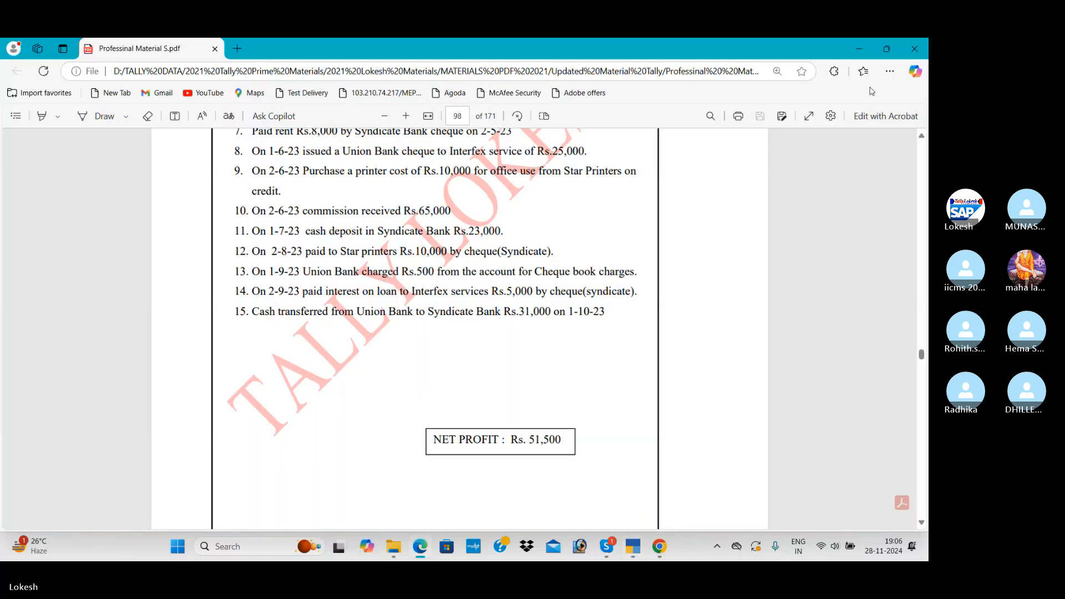
pyautogui.hotkey('alt', 'Tab')
pyautogui.press('BackSpace')
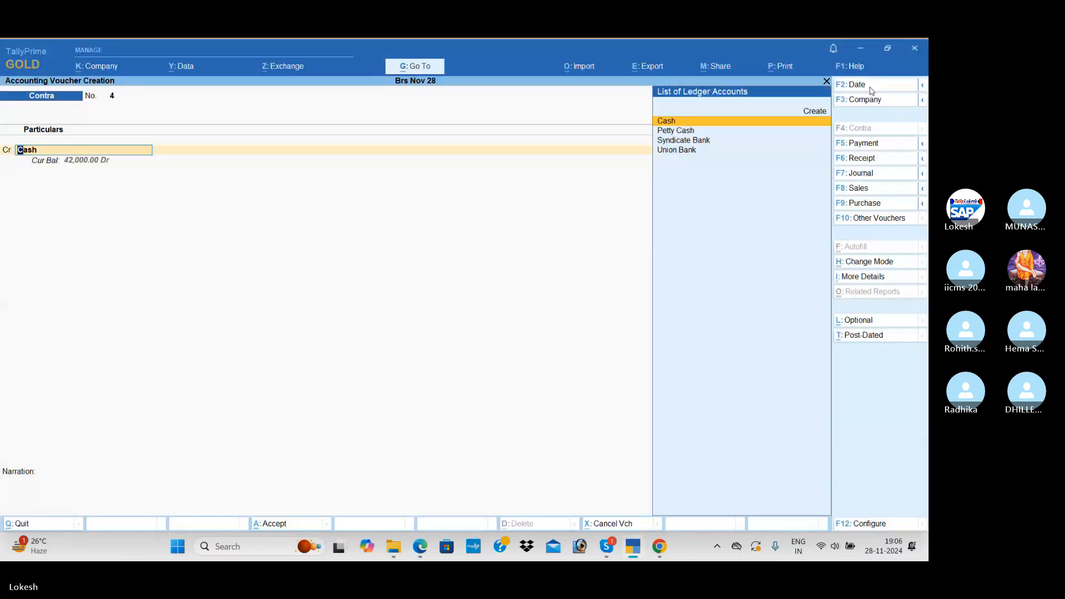
pyautogui.write('u')
pyautogui.press('Return')
pyautogui.hotkey('alt', 'Tab')
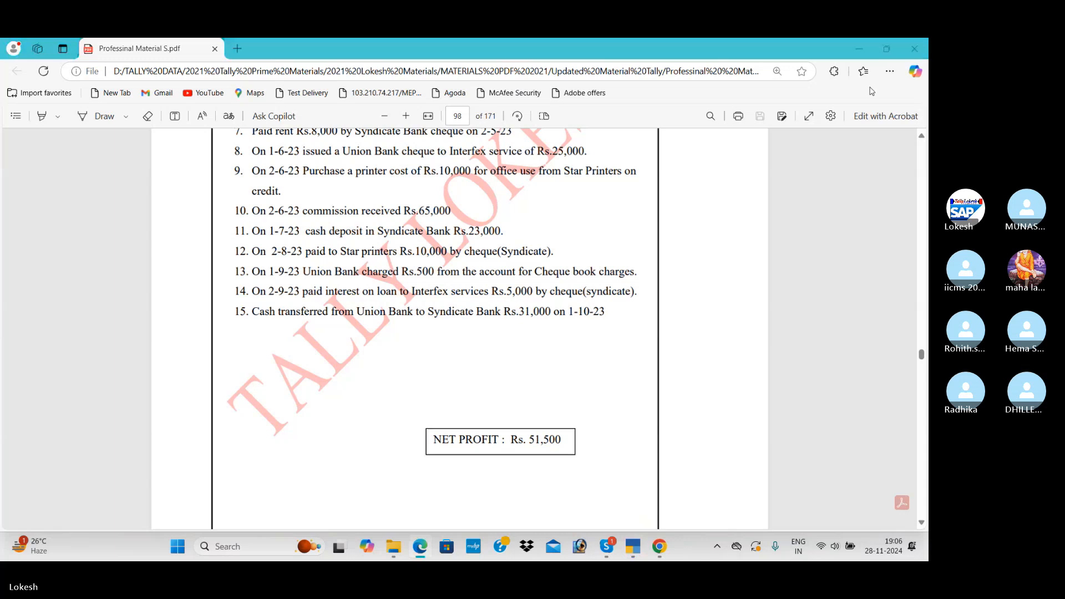
pyautogui.hotkey('alt', 'Tab')
pyautogui.write('31000')
pyautogui.press('Return')
pyautogui.press('Return')
pyautogui.press('Return')
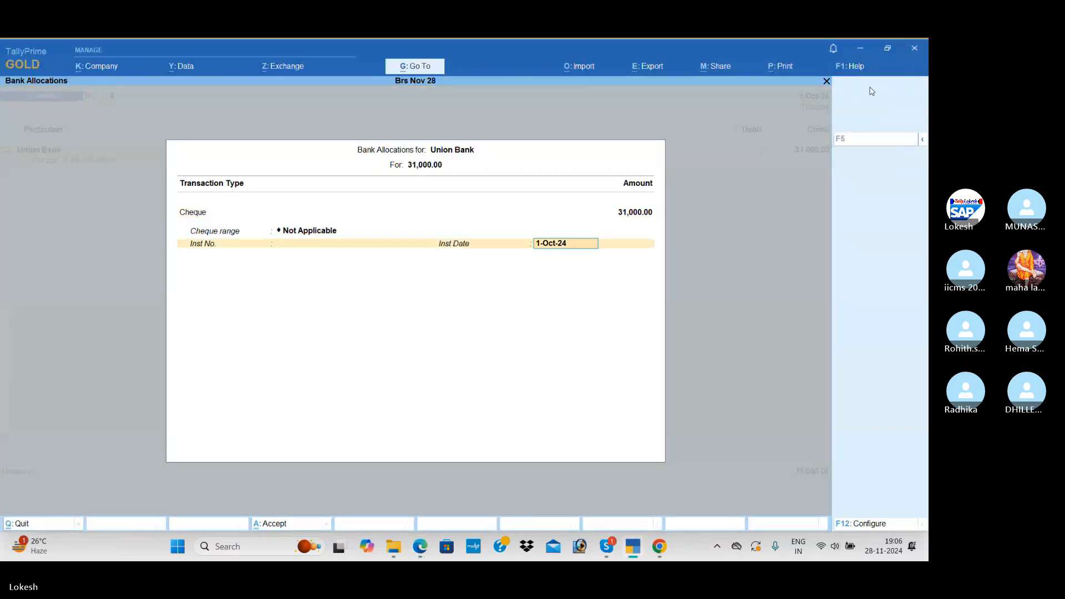
pyautogui.press('Return')
# Step: Debit Syndicate Bank with 31,000 and save the contra voucher
pyautogui.write('sy')
pyautogui.press('Return')
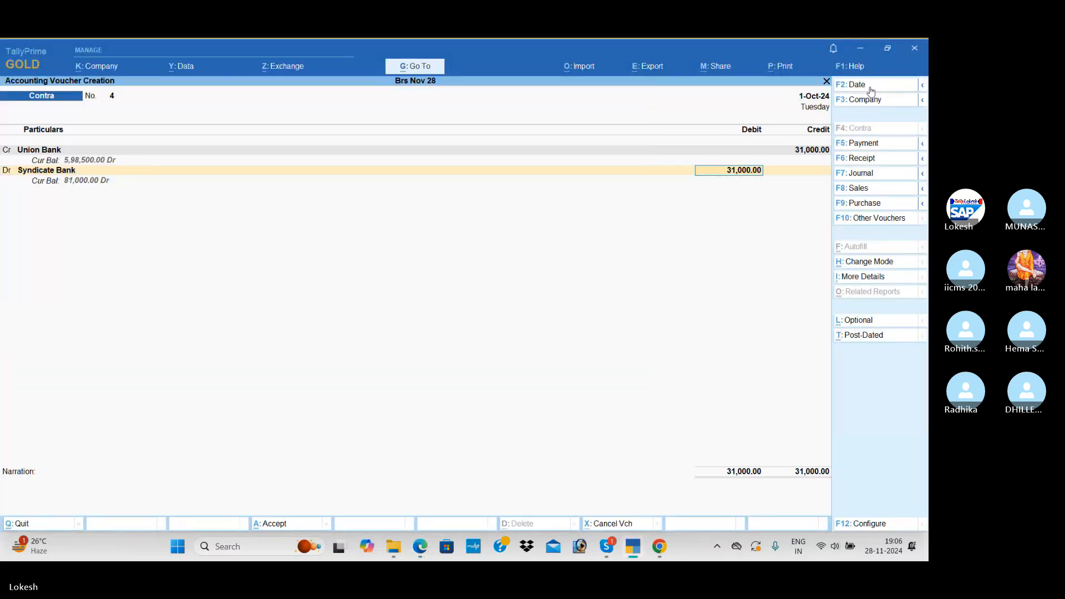
pyautogui.press('Return')
pyautogui.press('Return')
pyautogui.press('Return')
pyautogui.press('Return')
pyautogui.press('Return')
pyautogui.press('Return')
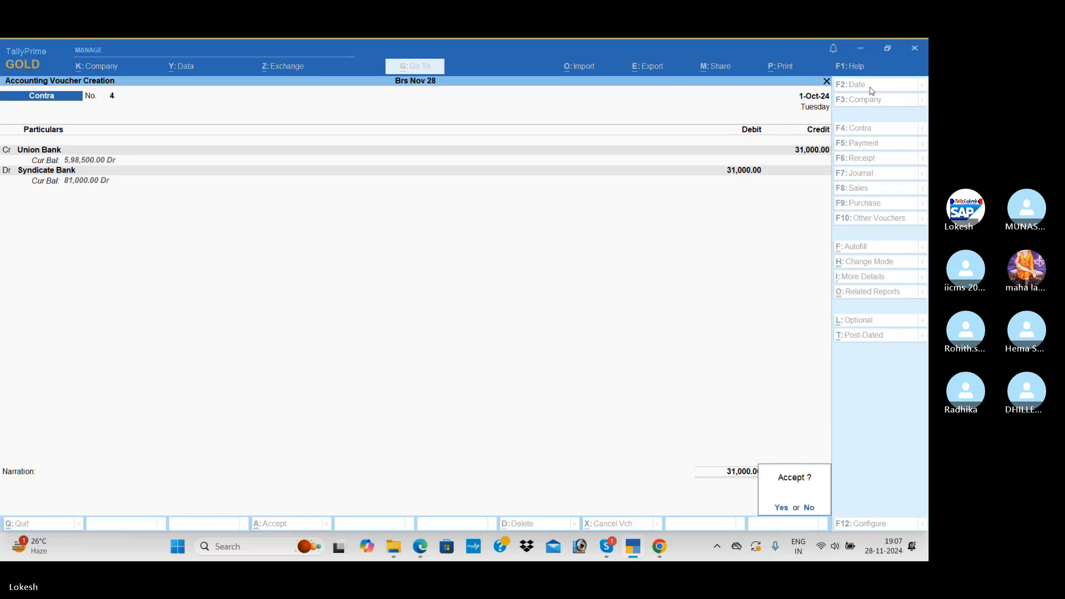
pyautogui.press('Return')
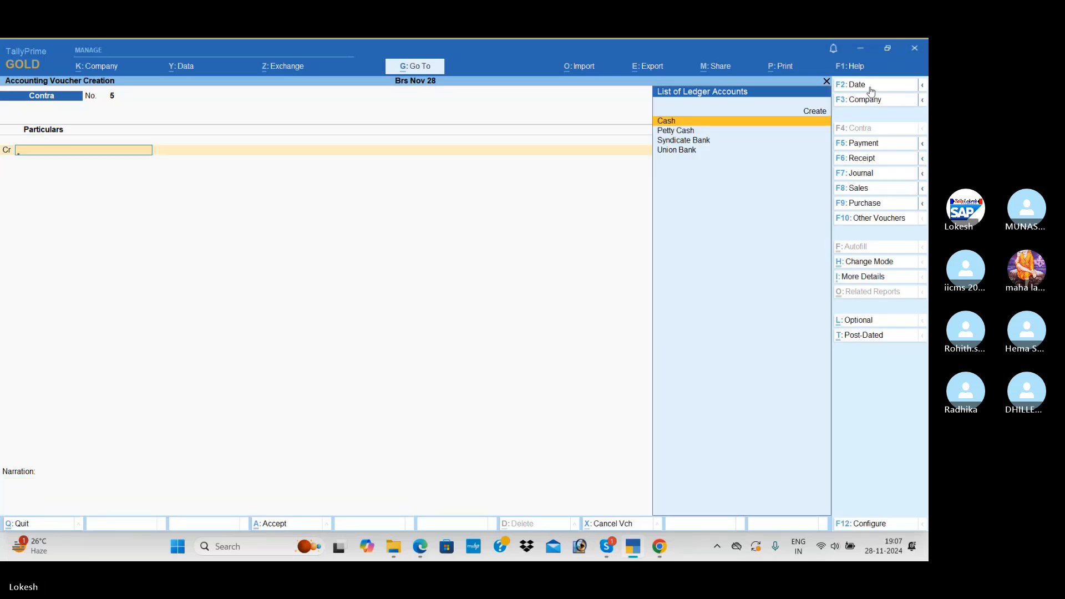
# Step: Leave voucher entry and compare the net profit in the Profit & Loss A/c with the answer in the problem PDF
pyautogui.press('Escape')
pyautogui.press('Return')
pyautogui.press('Down')
pyautogui.press('Down')
pyautogui.press('Down')
pyautogui.press('Down')
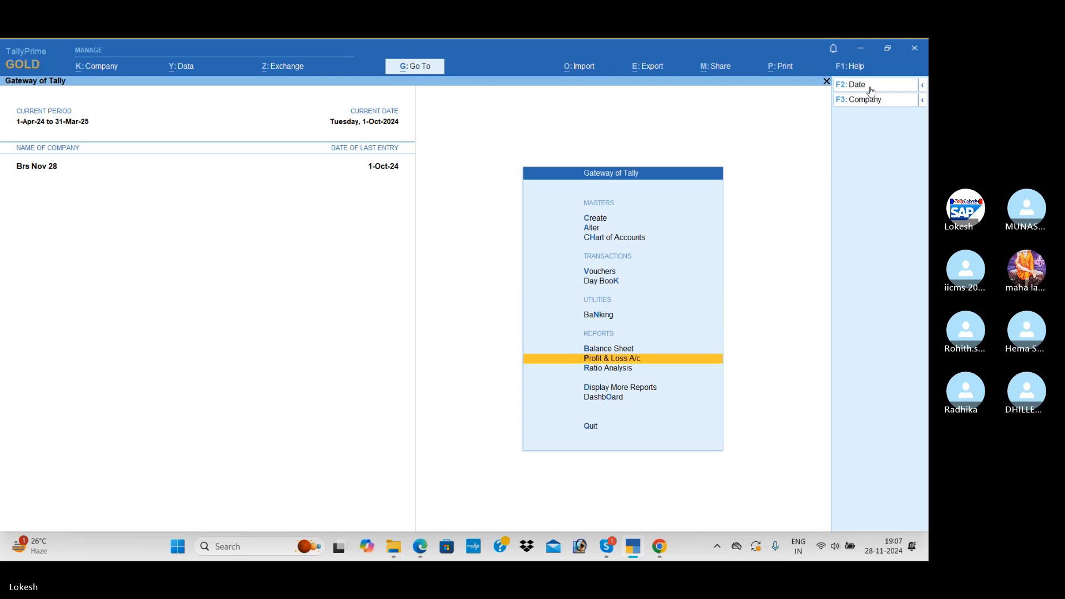
pyautogui.press('Return')
pyautogui.press('Down')
pyautogui.press('Down')
pyautogui.press('Down')
pyautogui.press('Down')
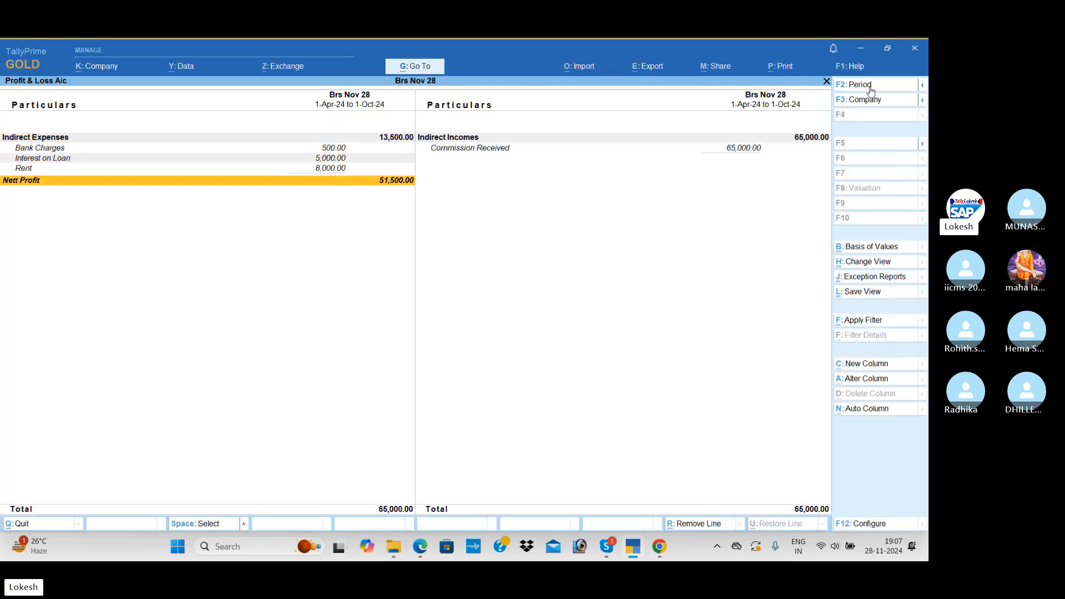
pyautogui.hotkey('alt', 'Tab')
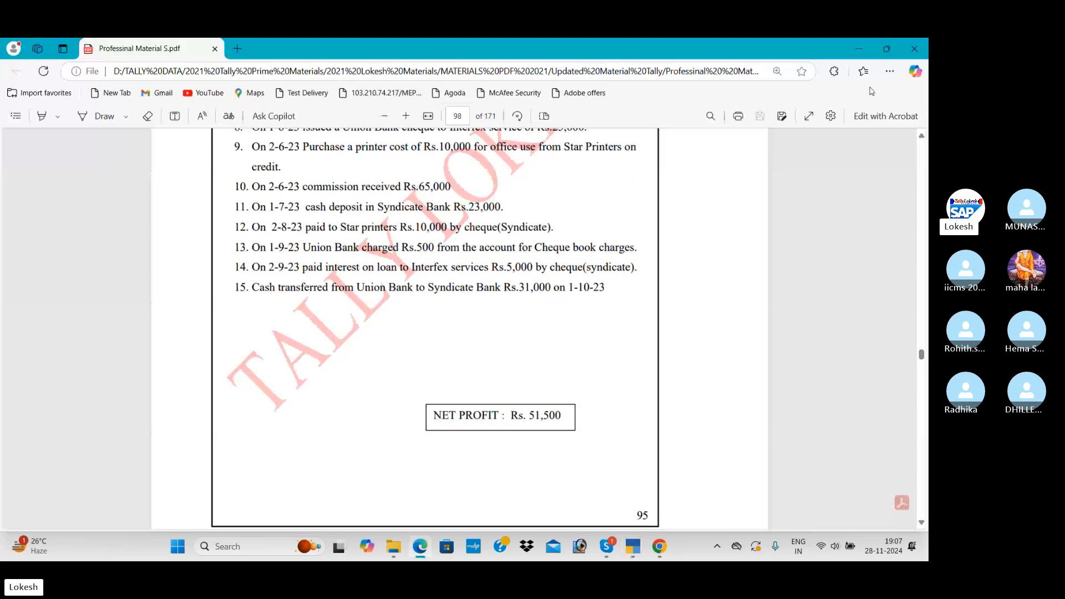
pyautogui.hotkey('alt', 'Tab')
pyautogui.press('Escape')
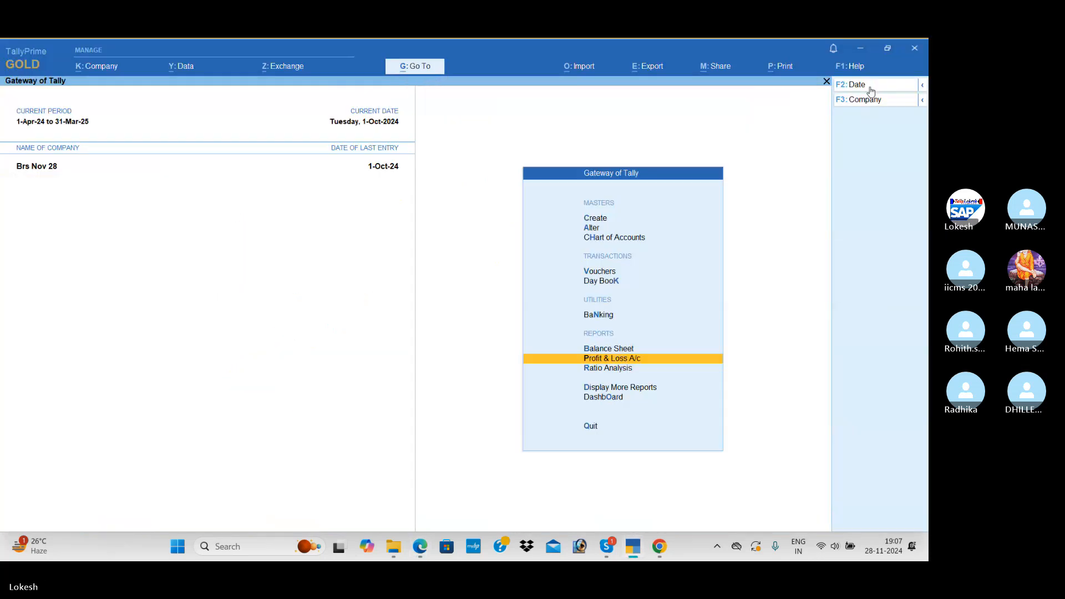
# Step: Examine the company Dashboard and compare its figures with the problem PDF
pyautogui.press('Down')
pyautogui.press('Down')
pyautogui.press('Down')
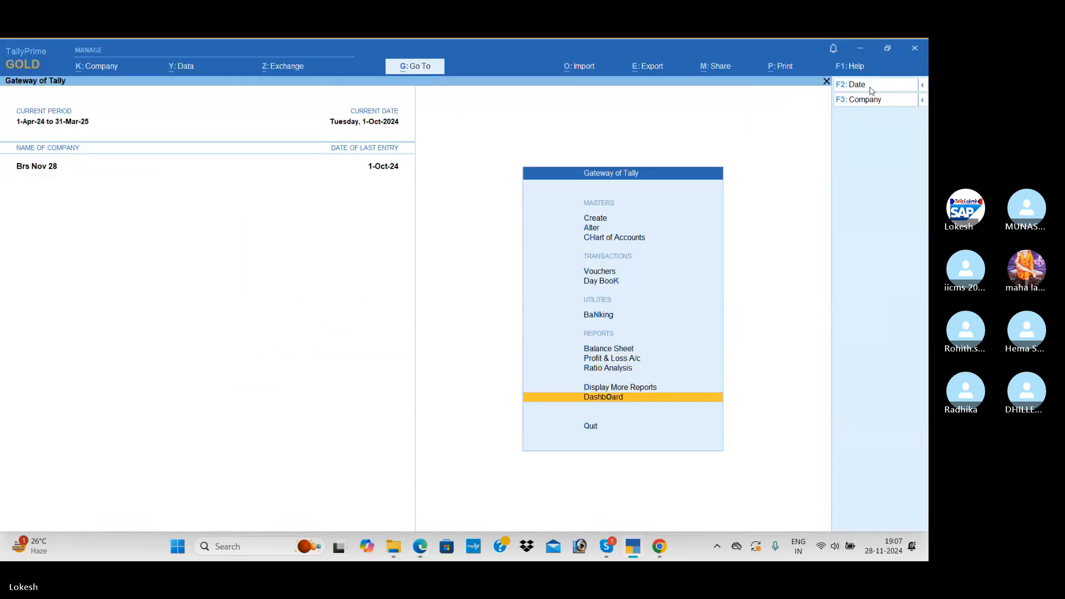
pyautogui.press('Return')
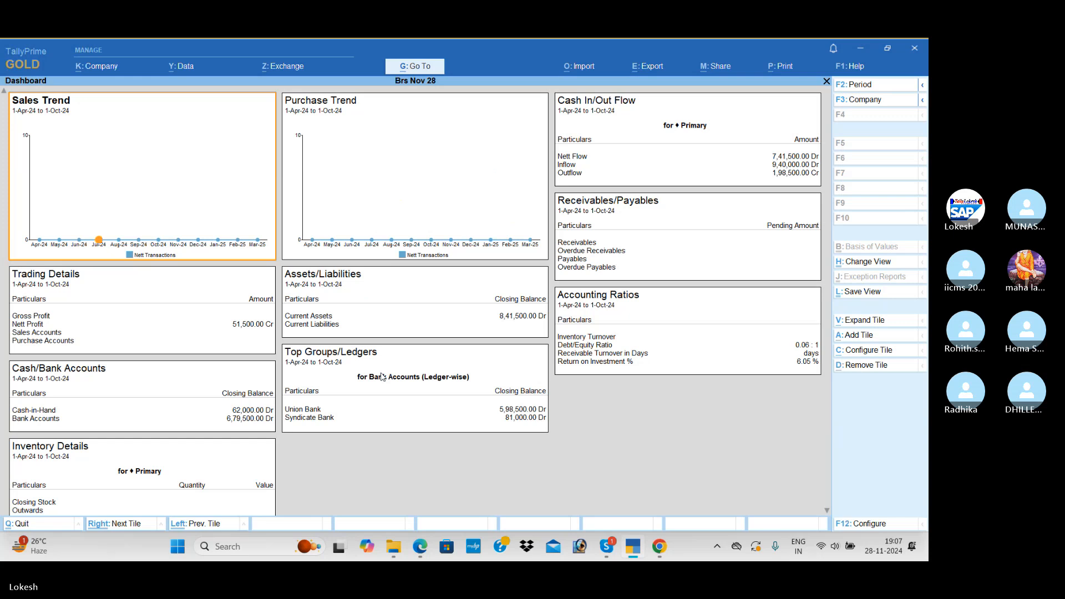
pyautogui.hotkey('alt', 'Tab')
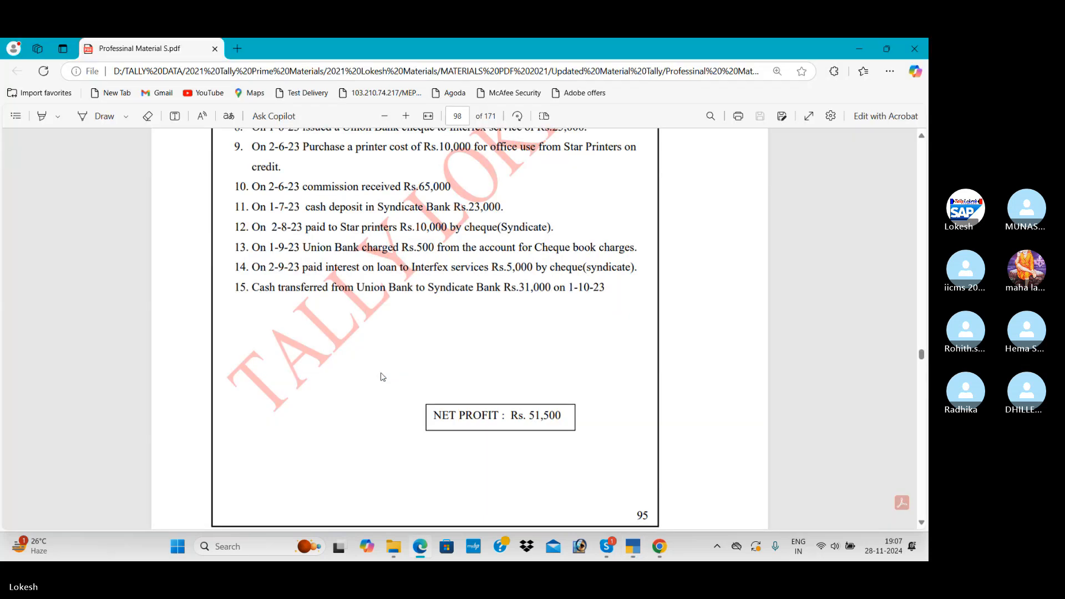
pyautogui.hotkey('alt', 'Tab')
pyautogui.press('Escape')
# Step: Examine the unreconciled Union Bank transactions in the Bank Reconciliation statement
pyautogui.press('Up')
pyautogui.press('Up')
pyautogui.press('Up')
pyautogui.press('Up')
pyautogui.press('Up')
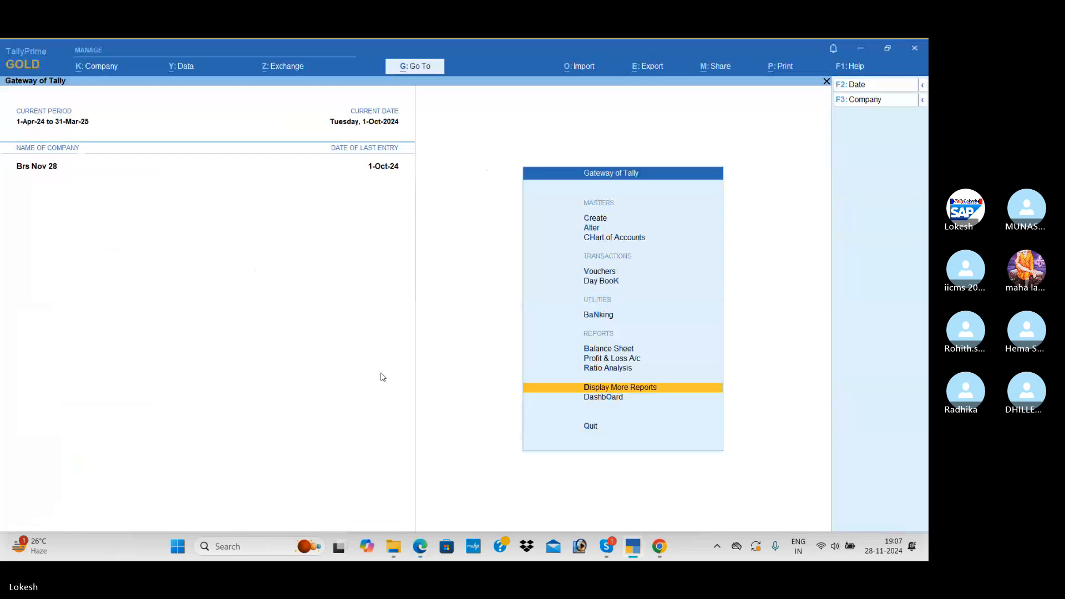
pyautogui.press('Return')
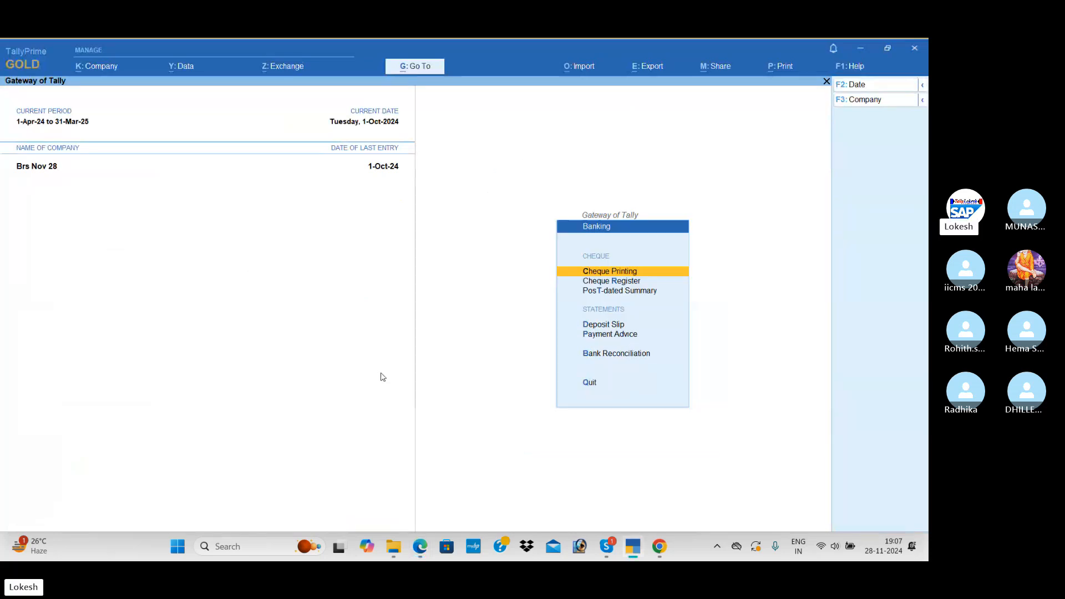
pyautogui.press('Down')
pyautogui.press('Down')
pyautogui.press('Down')
pyautogui.press('Down')
pyautogui.press('Down')
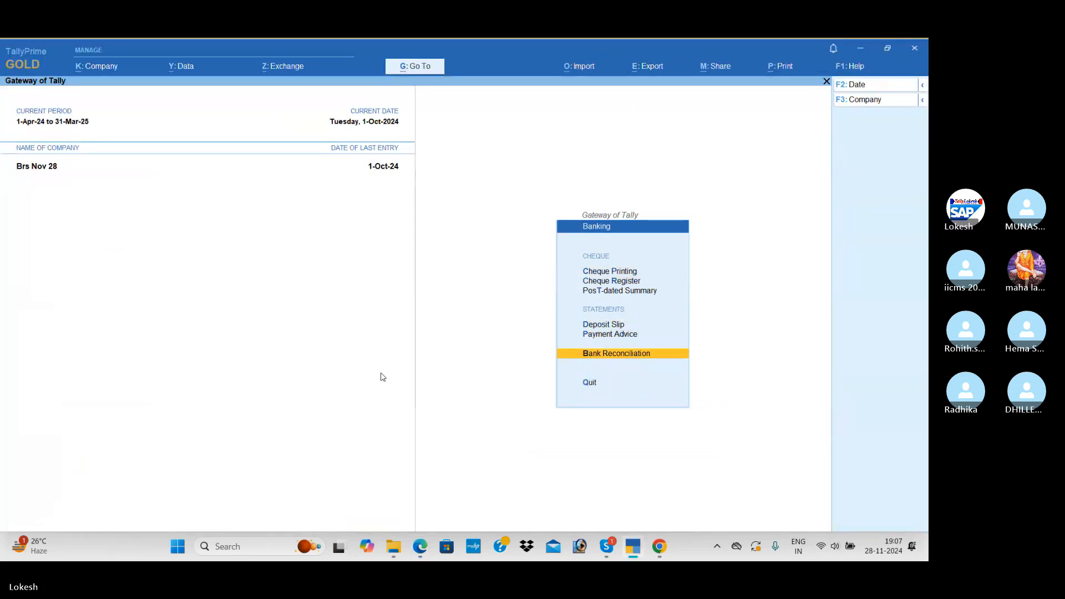
pyautogui.press('Return')
pyautogui.press('Down')
pyautogui.press('Return')
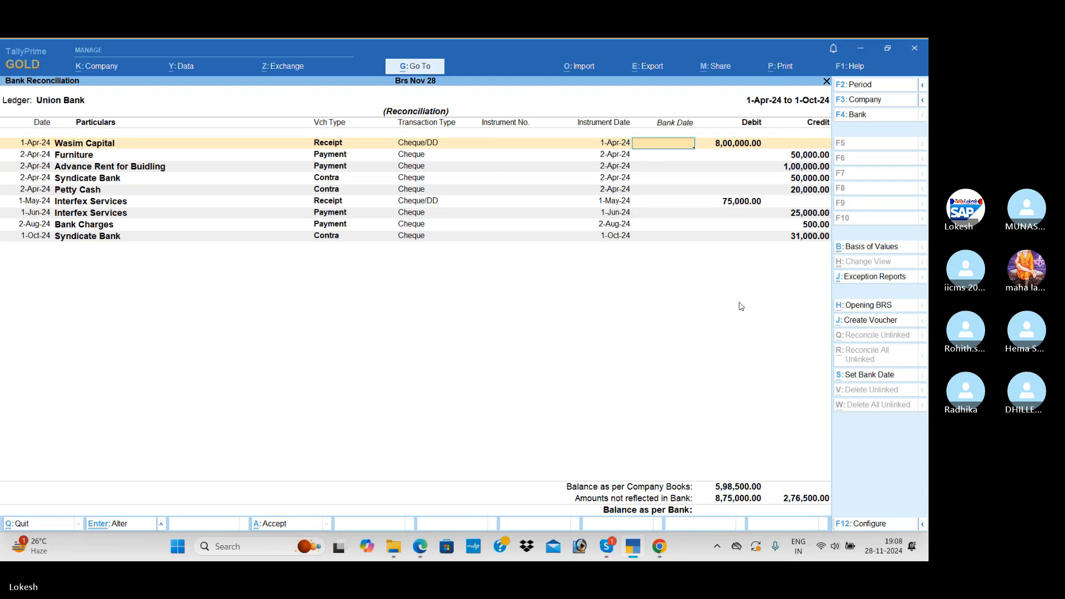
# Step: Switch the Bank Reconciliation to Syndicate Bank, review its transactions and quit the statement
pyautogui.press('F4')
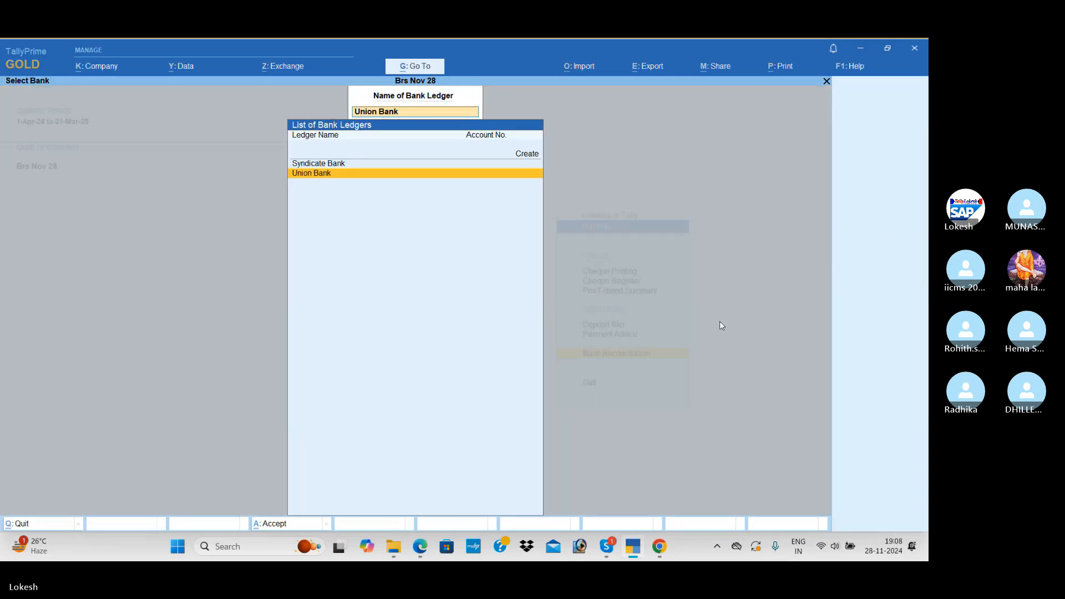
pyautogui.press('Up')
pyautogui.press('Return')
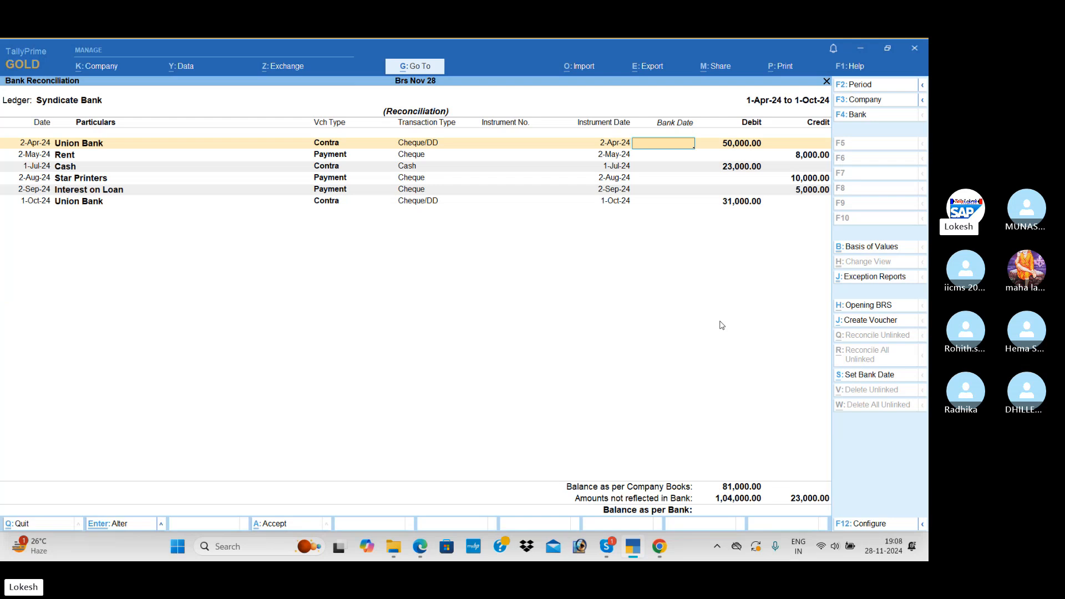
pyautogui.press('Escape')
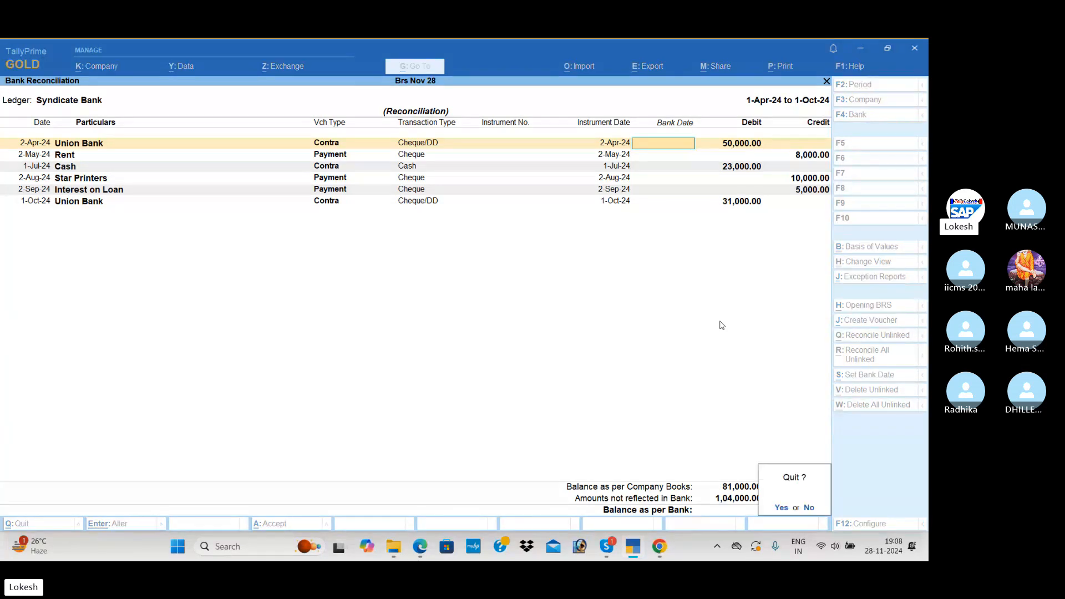
pyautogui.press('y')
pyautogui.press('Escape')
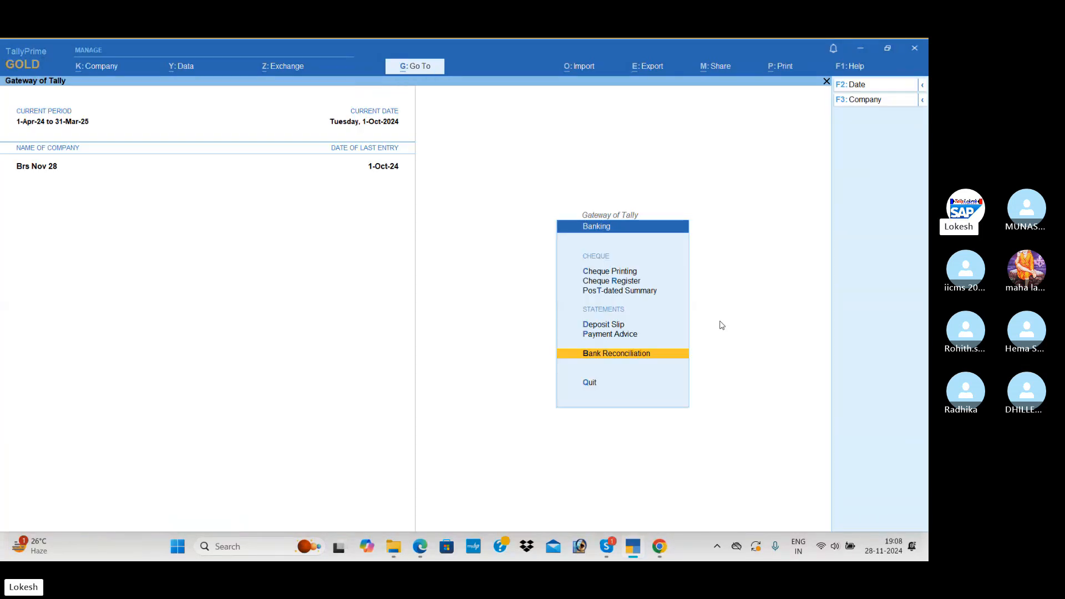
# Step: Examine the bank-wise Cheque Register in detailed view
pyautogui.press('Up')
pyautogui.press('Up')
pyautogui.press('Up')
pyautogui.press('Up')
pyautogui.press('Return')
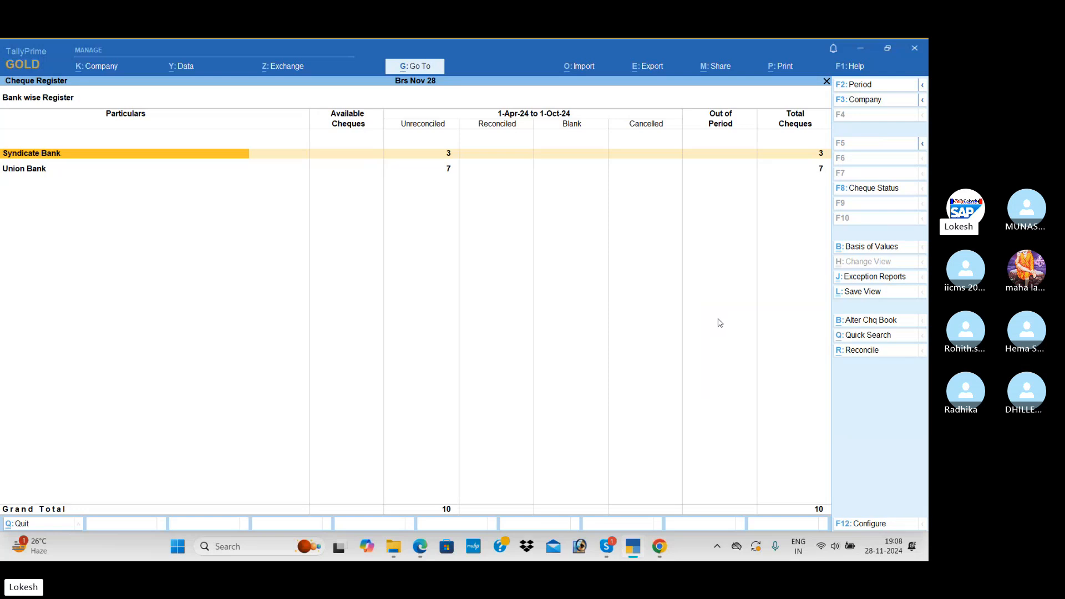
pyautogui.hotkey('alt', 'F5')
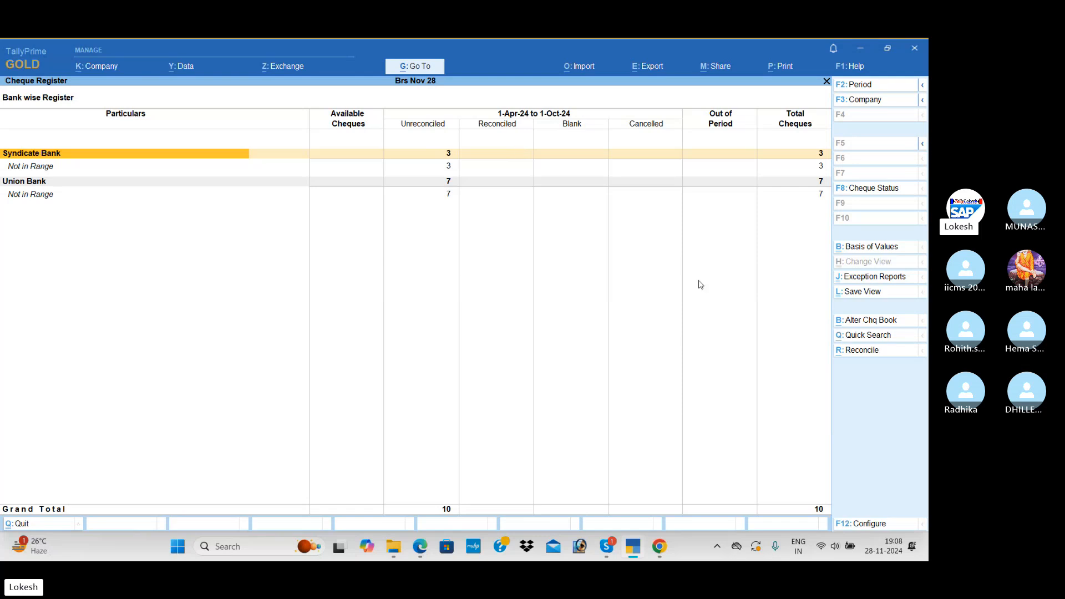
# Step: Reconcile Syndicate Bank from the Cheque Register, setting bank dates 1-May-24 for the 2-Apr-24 Union Bank contra and 1-Jun-24 for Rent
pyautogui.click(855, 352)
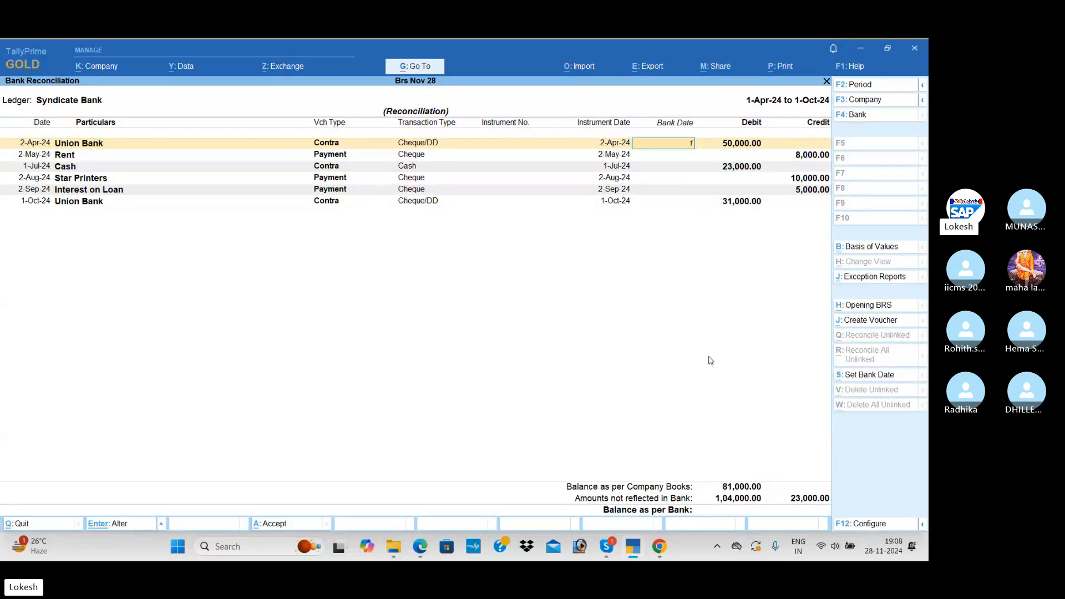
pyautogui.write('1-')
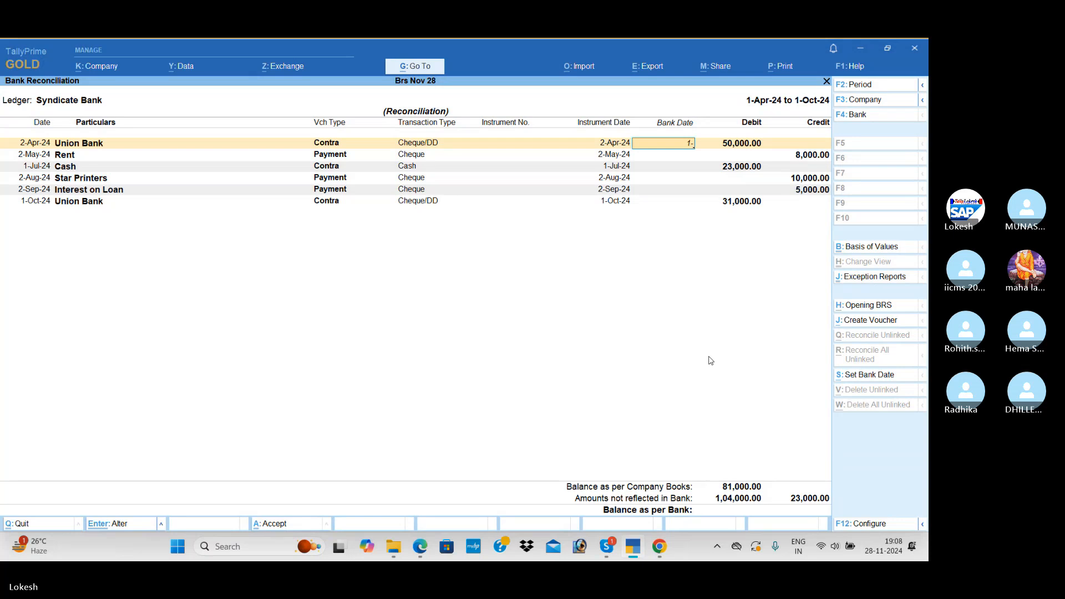
pyautogui.write('5')
pyautogui.press('Return')
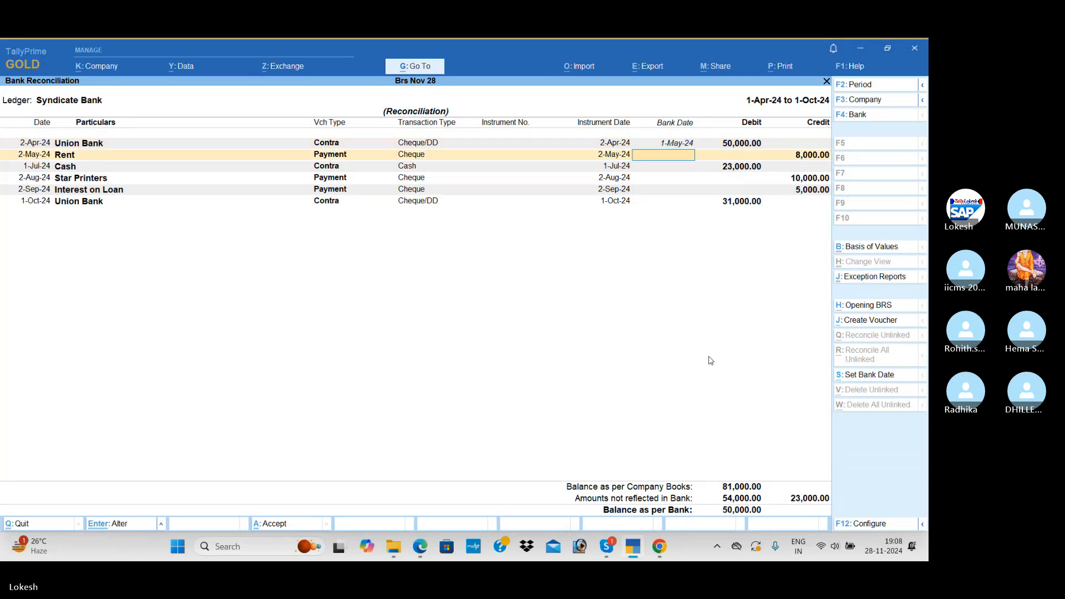
pyautogui.write('1-6')
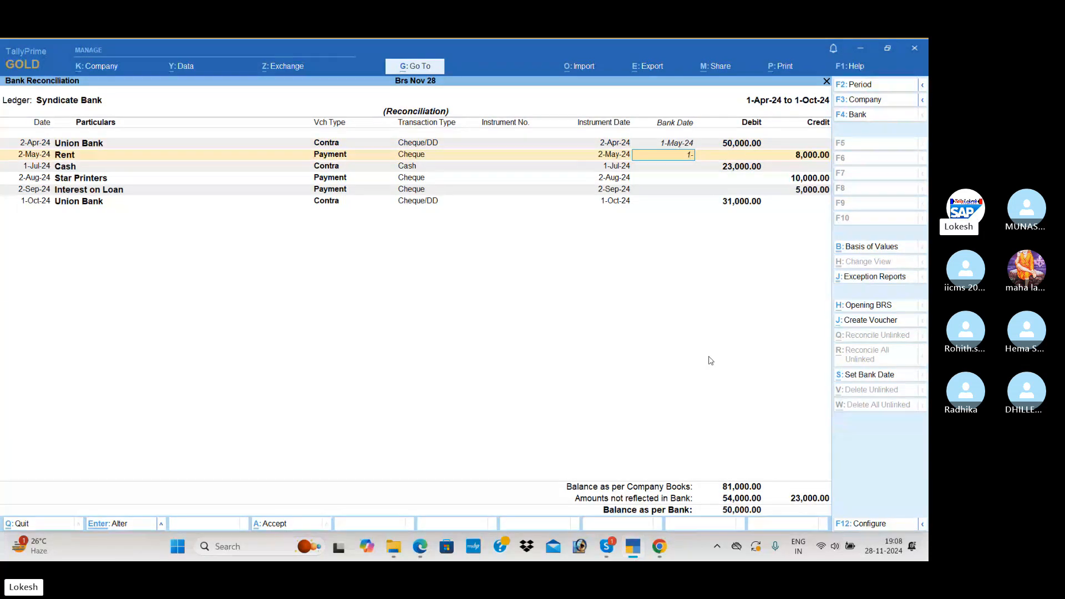
pyautogui.press('Return')
# Step: Set the bank dates to 1-Aug-24 for the Cash contra and 1-Sep-24 for the Star Printers payment
pyautogui.write('8')
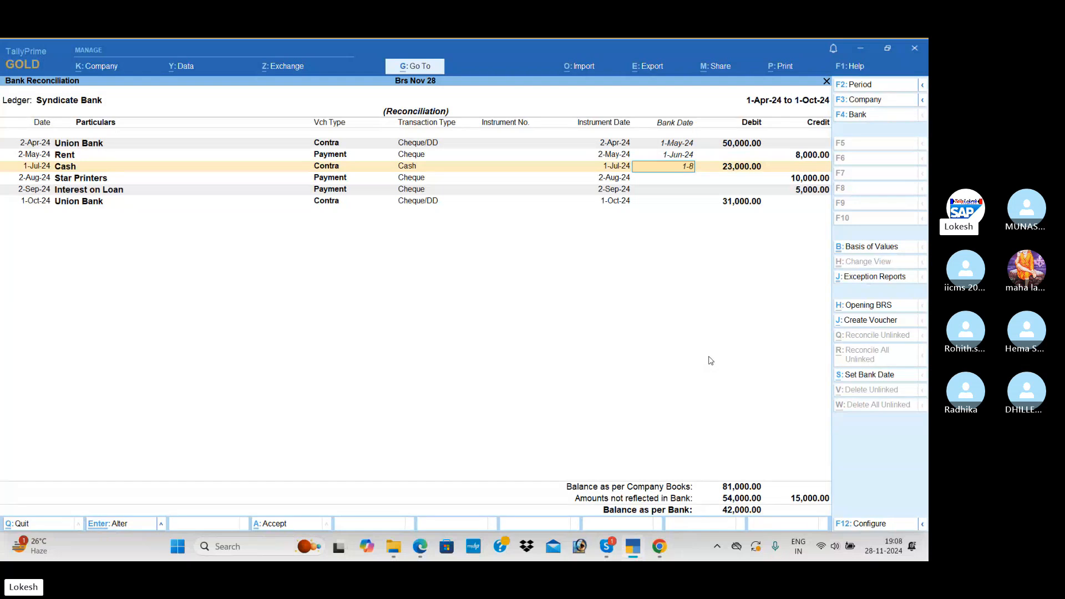
pyautogui.press('Return')
pyautogui.write('1-9')
pyautogui.press('Return')
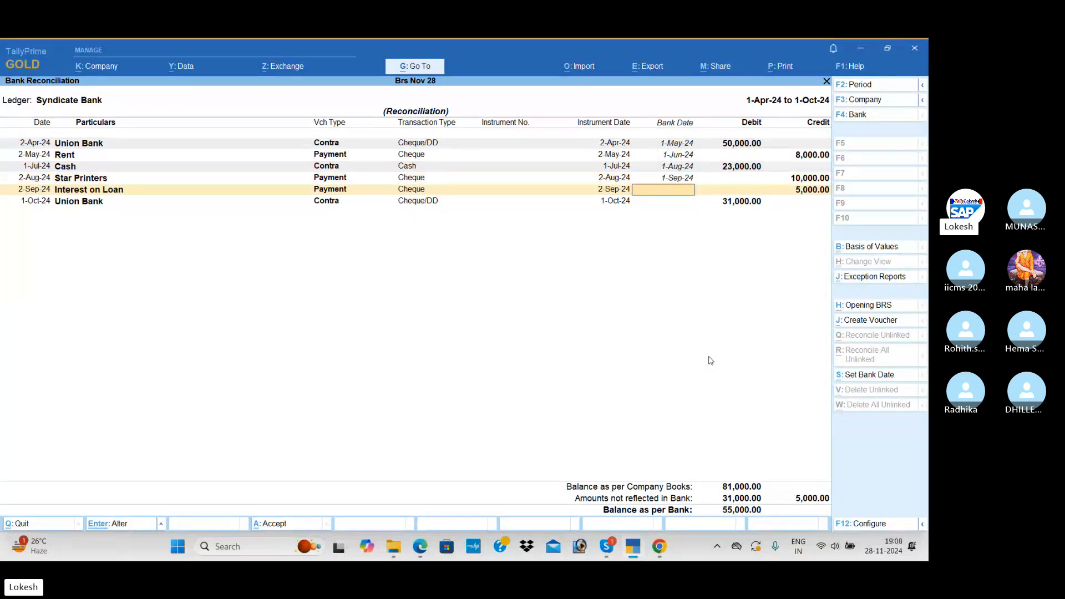
# Step: Set the bank dates to 1-Oct-24 for Interest on Loan and 1-Nov-24 for the 1-Oct-24 Union Bank contra, and accept the Syndicate Bank reconciliation
pyautogui.write('1-11')
pyautogui.press('Return')
pyautogui.write('1')
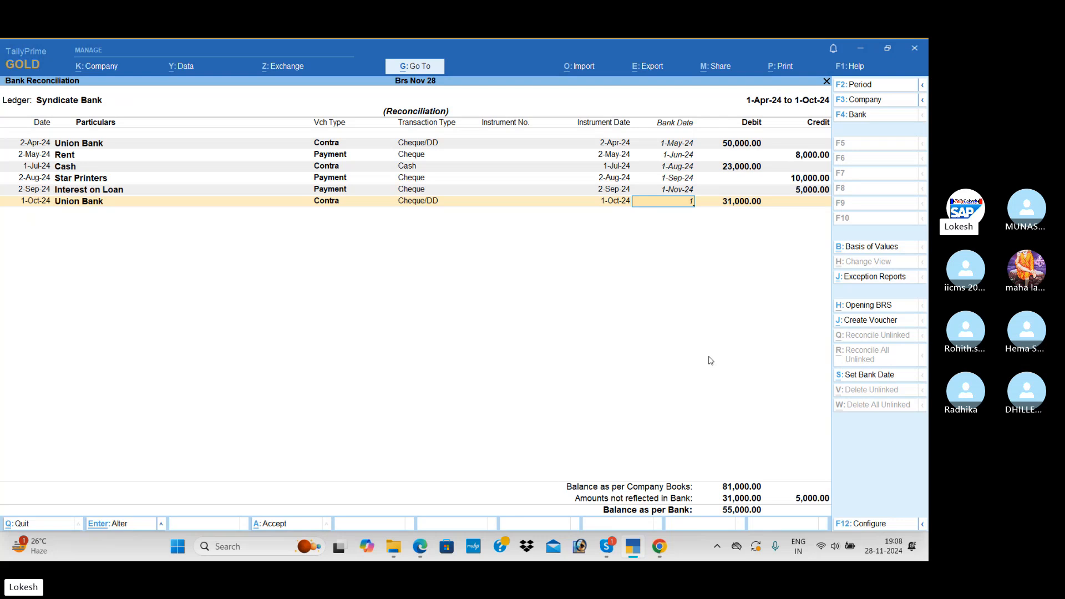
pyautogui.press('Up')
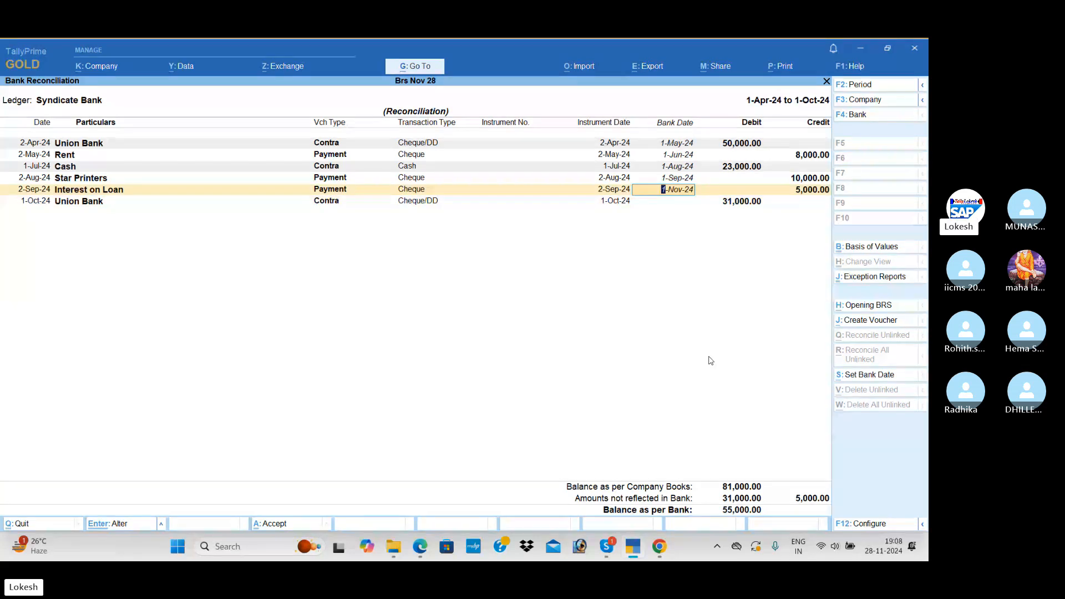
pyautogui.write('1-10')
pyautogui.press('Return')
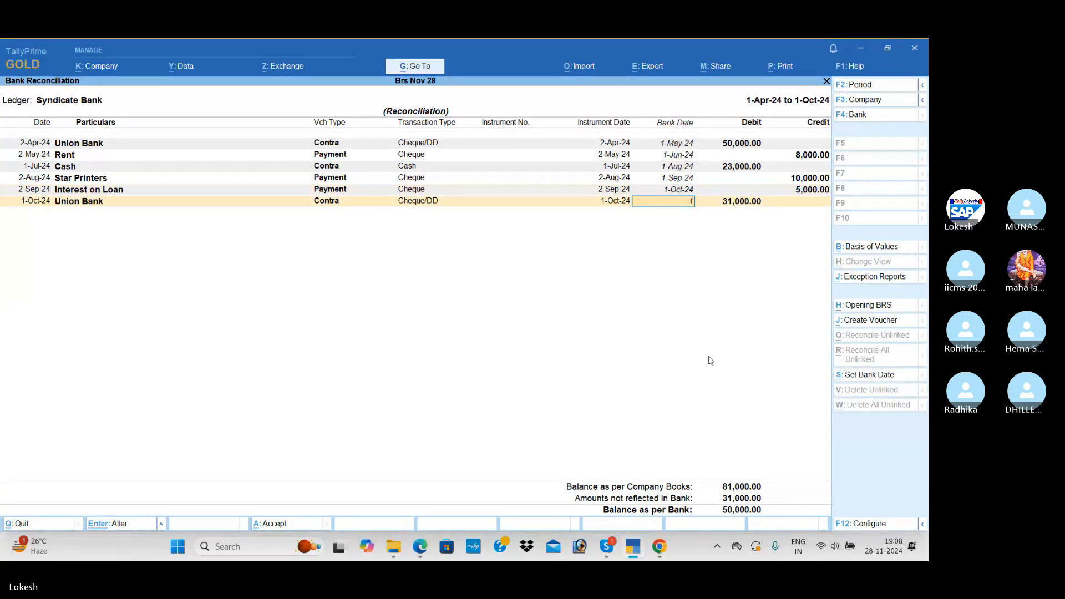
pyautogui.write('1-10')
pyautogui.press('Return')
pyautogui.press('Return')
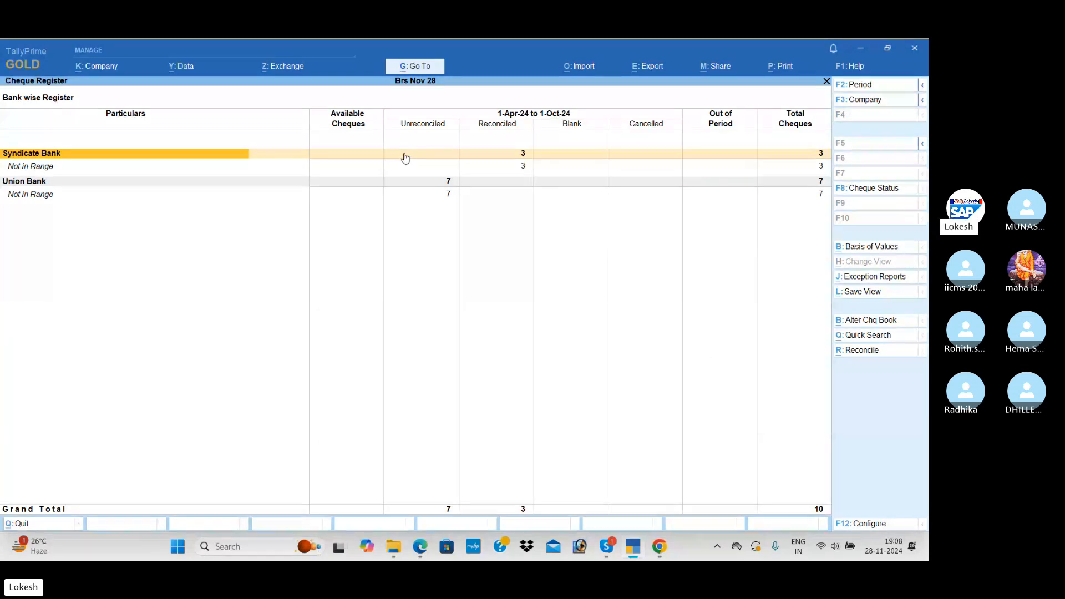
# Step: Open Union Bank's reconciliation from the Cheque Register and set the bank date to 1-May-24 for the capital receipt and the Furniture payment
pyautogui.press('Down')
pyautogui.press('Down')
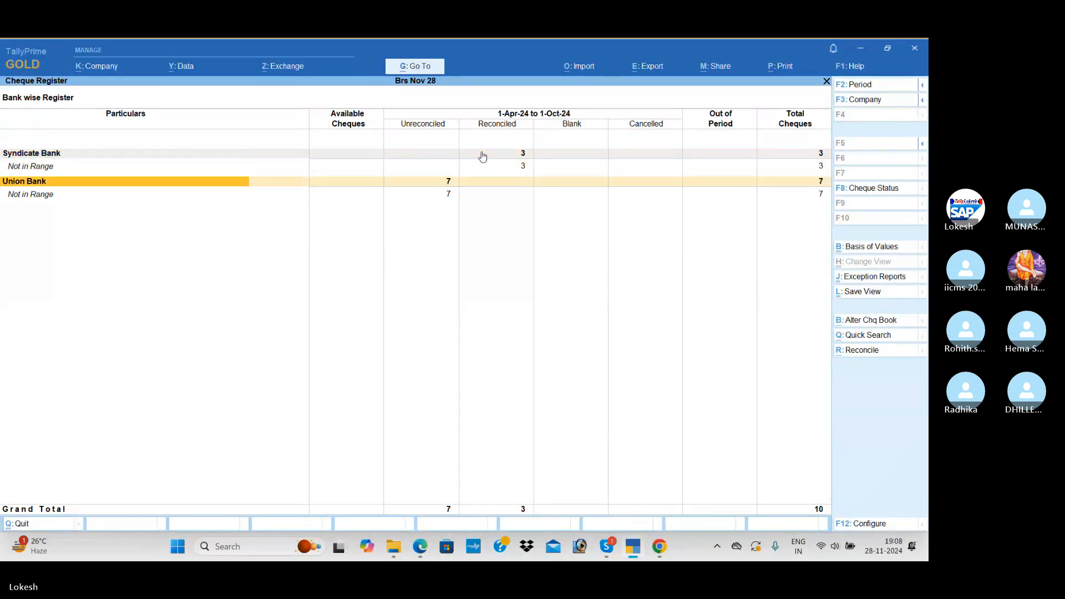
pyautogui.click(869, 353)
pyautogui.write('1')
pyautogui.press('Return')
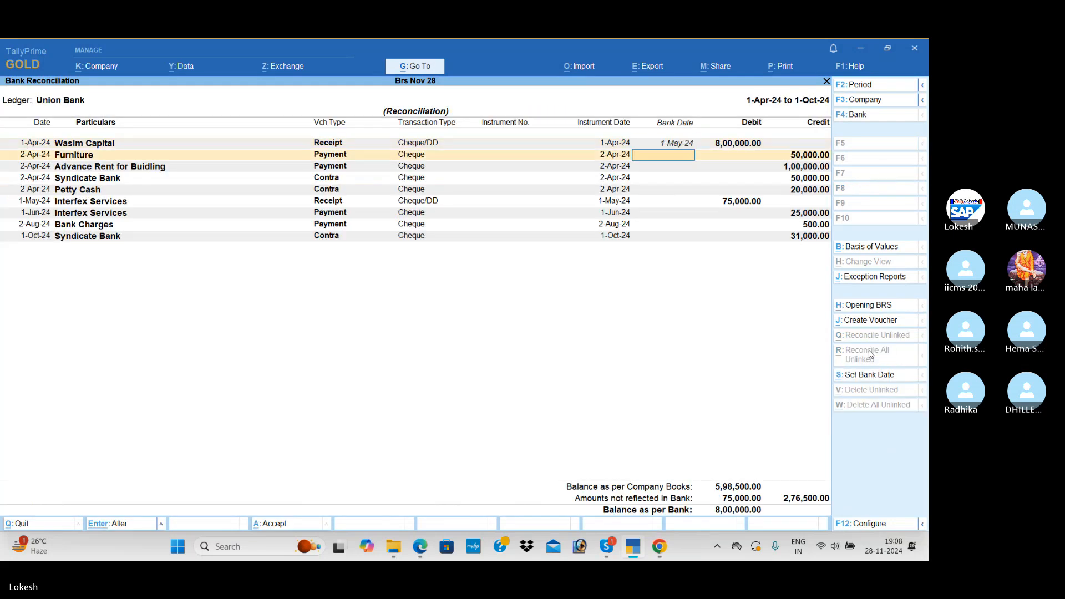
pyautogui.write('1')
pyautogui.press('Return')
# Step: Set the bank date to 1-May-24 for the advance rent payment and the 2-Apr-24 Syndicate Bank and Petty Cash contras
pyautogui.write('1-5')
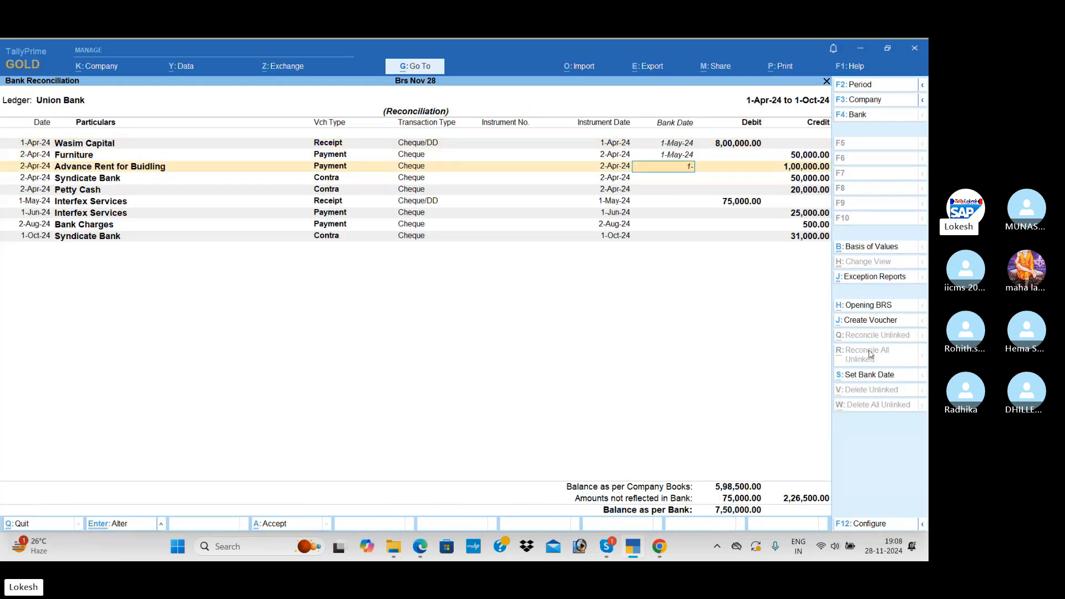
pyautogui.press('Return')
pyautogui.write('1-5')
pyautogui.press('Return')
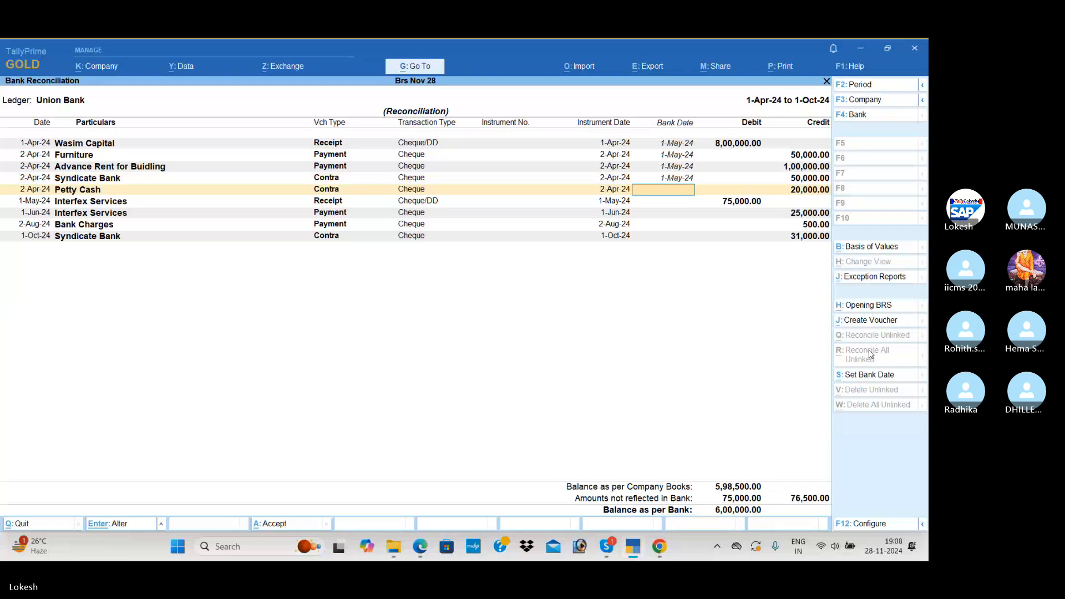
pyautogui.write('1-5')
pyautogui.press('Return')
# Step: Set the bank dates to 1-Jun-24 for the Interfex Services receipt and 1-Jul-24 for the Interfex Services payment
pyautogui.write('1-')
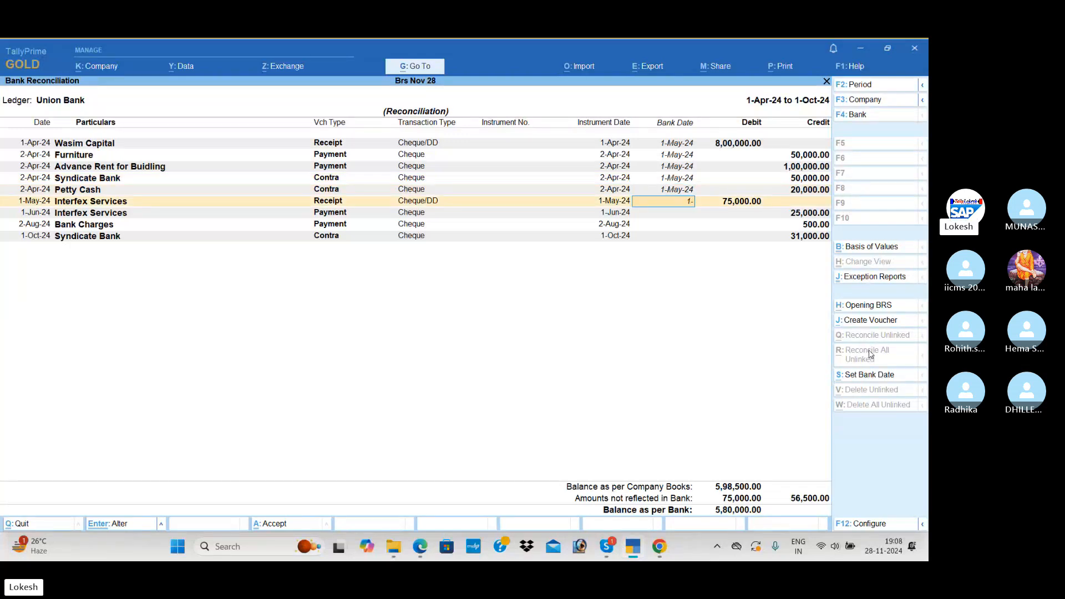
pyautogui.write('6')
pyautogui.press('Return')
pyautogui.write('1-')
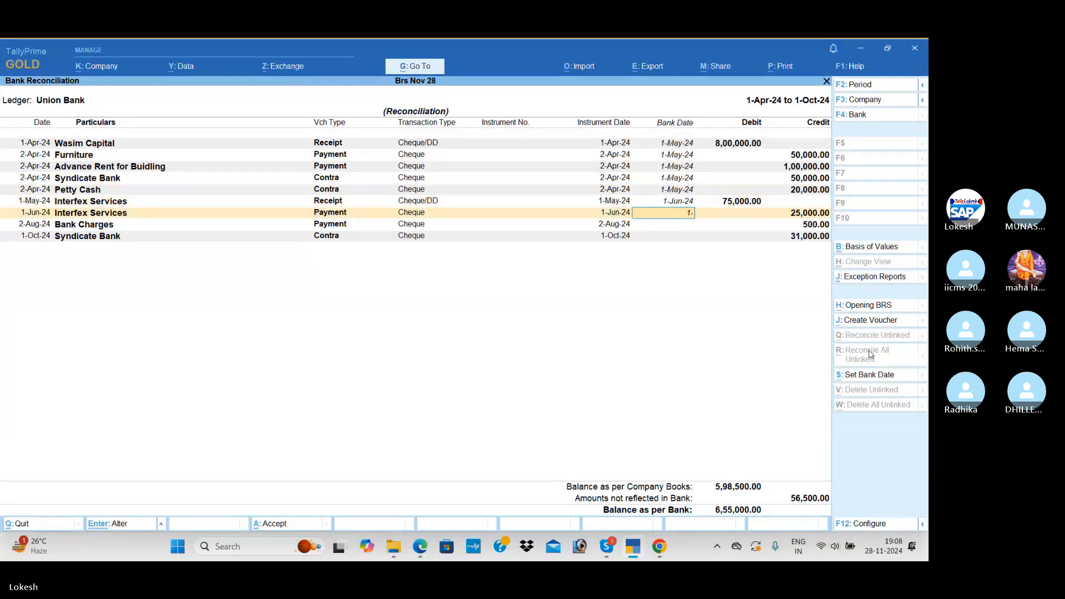
pyautogui.write('17')
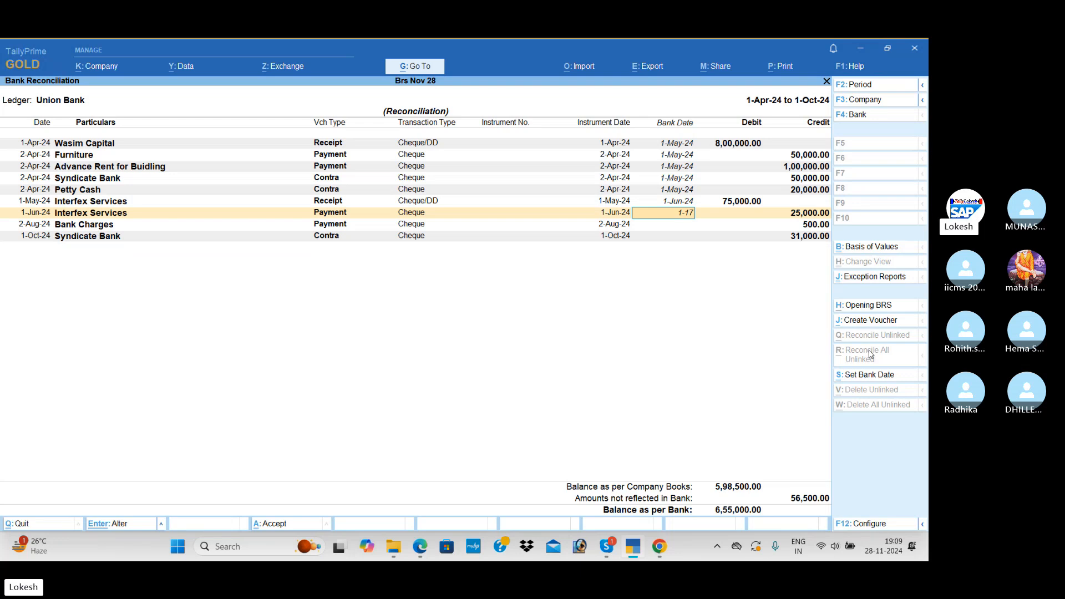
pyautogui.press('BackSpace')
pyautogui.press('Return')
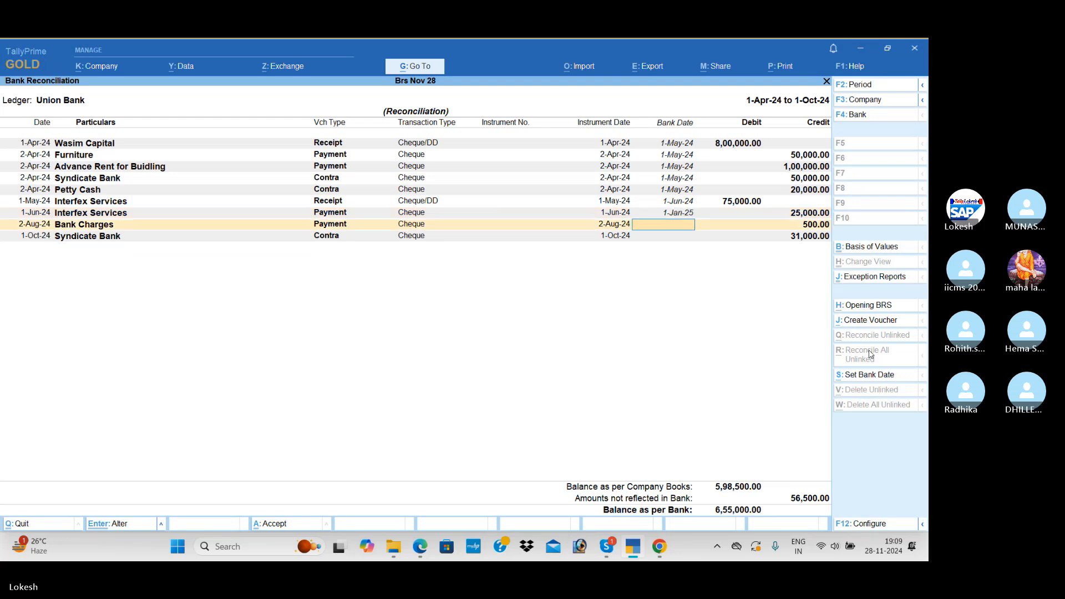
pyautogui.press('Up')
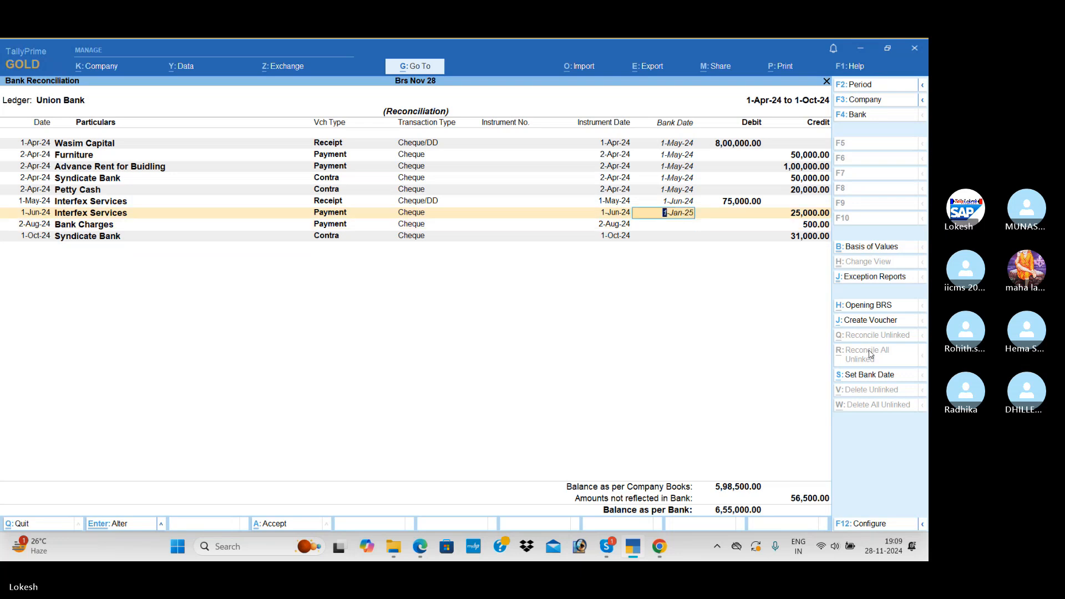
pyautogui.write('1-7')
pyautogui.press('Return')
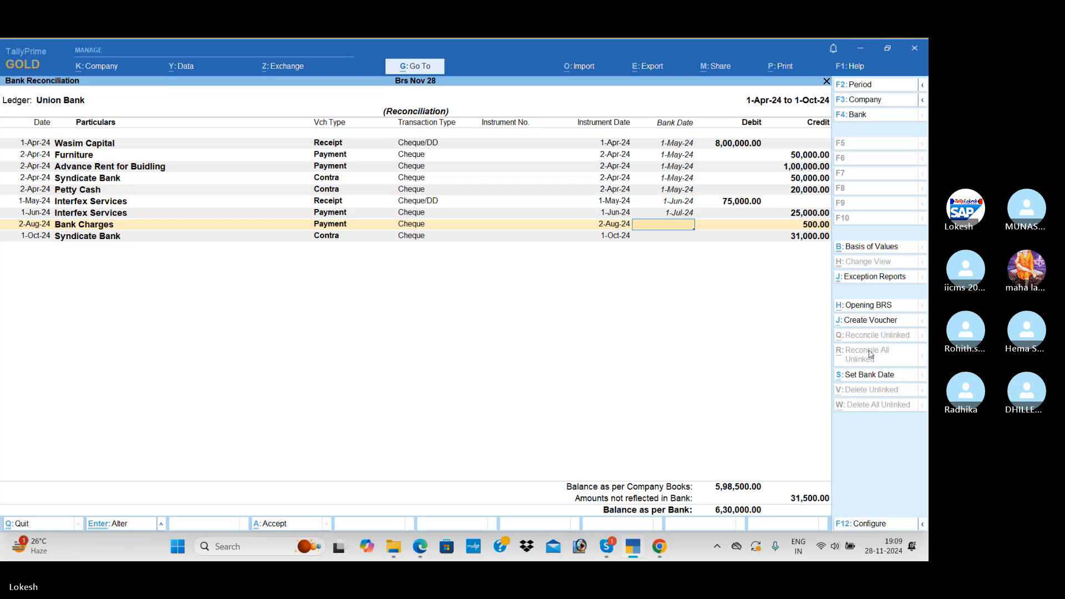
# Step: Set the bank dates to 1-Sep-24 for Bank Charges and 1-Nov-24 for the 1-Oct-24 Syndicate Bank contra, and accept the Union Bank reconciliation
pyautogui.write('1-9')
pyautogui.press('Return')
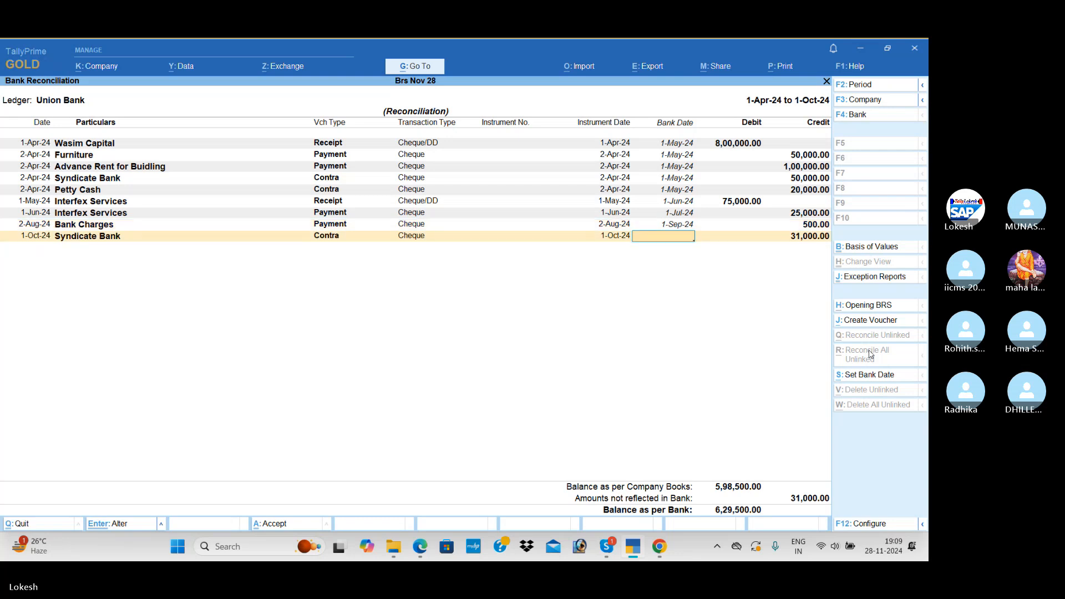
pyautogui.write('1-11')
pyautogui.press('Return')
pyautogui.press('Return')
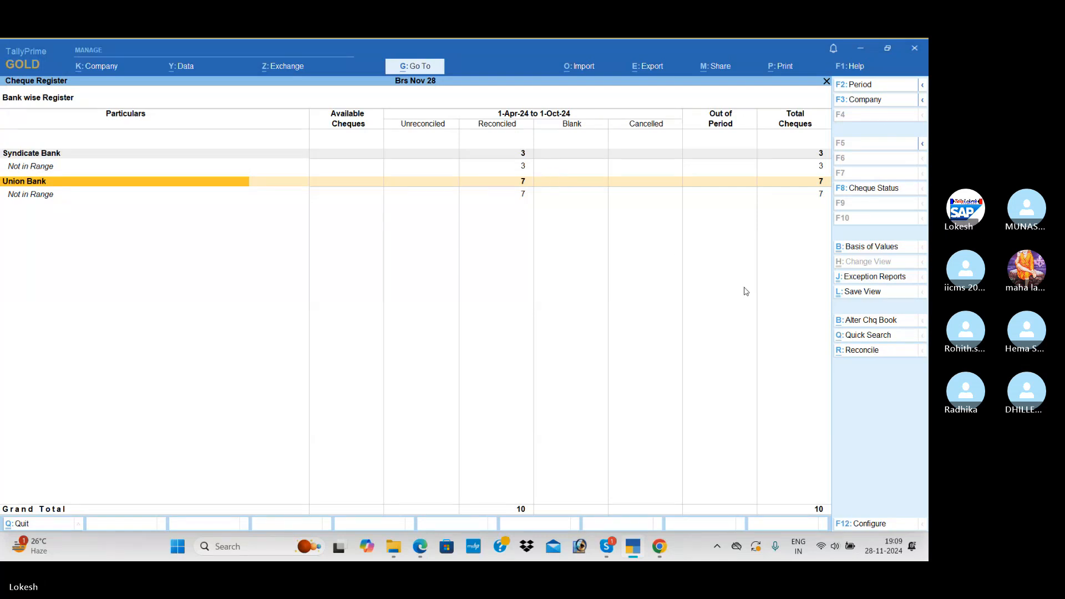
# Step: Leave the Cheque Register and open Union Bank's Bank Reconciliation statement to check the company and bank balances
pyautogui.press('Escape')
pyautogui.press('Down')
pyautogui.press('Down')
pyautogui.press('Down')
pyautogui.press('Down')
pyautogui.press('Return')
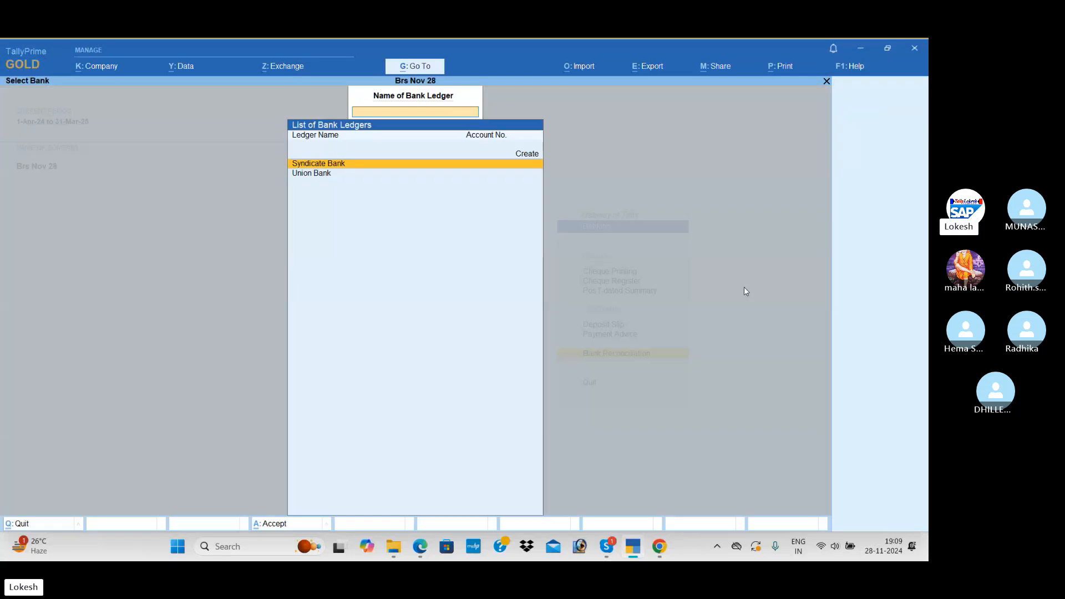
pyautogui.press('Down')
pyautogui.press('Return')
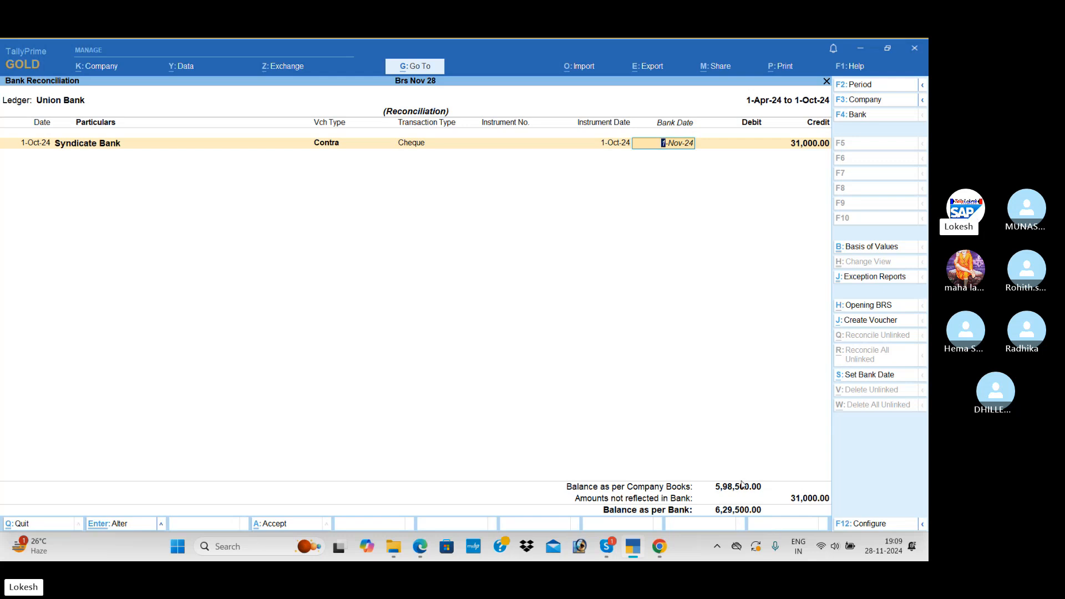
# Step: Switch from Union Bank to Syndicate Bank's Bank Reconciliation, check its balances and quit the statement
pyautogui.press('Escape')
pyautogui.press('y')
pyautogui.press('Return')
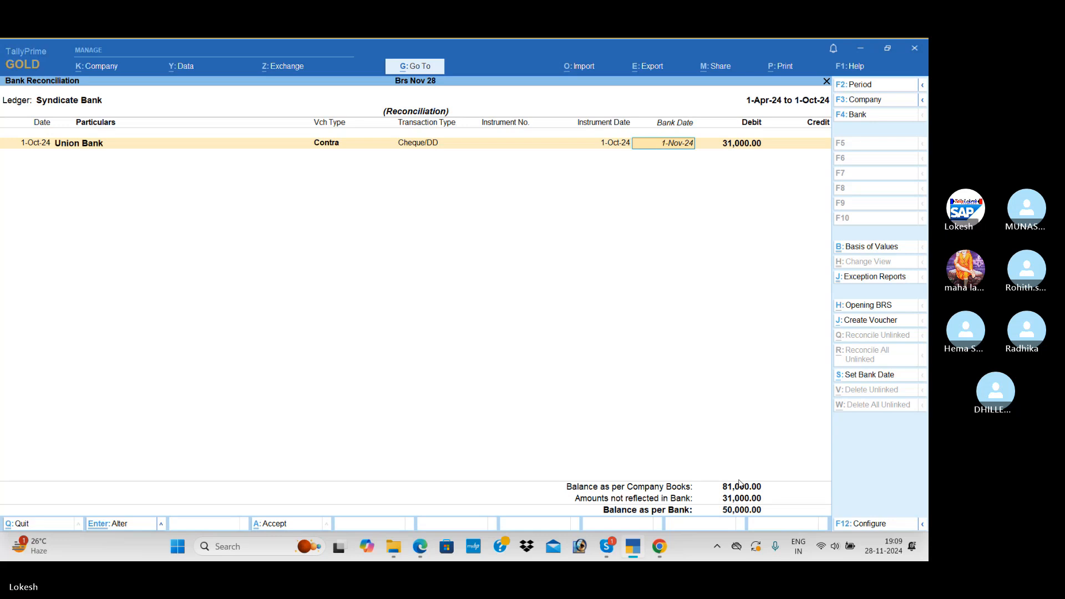
pyautogui.press('Escape')
pyautogui.press('Escape')
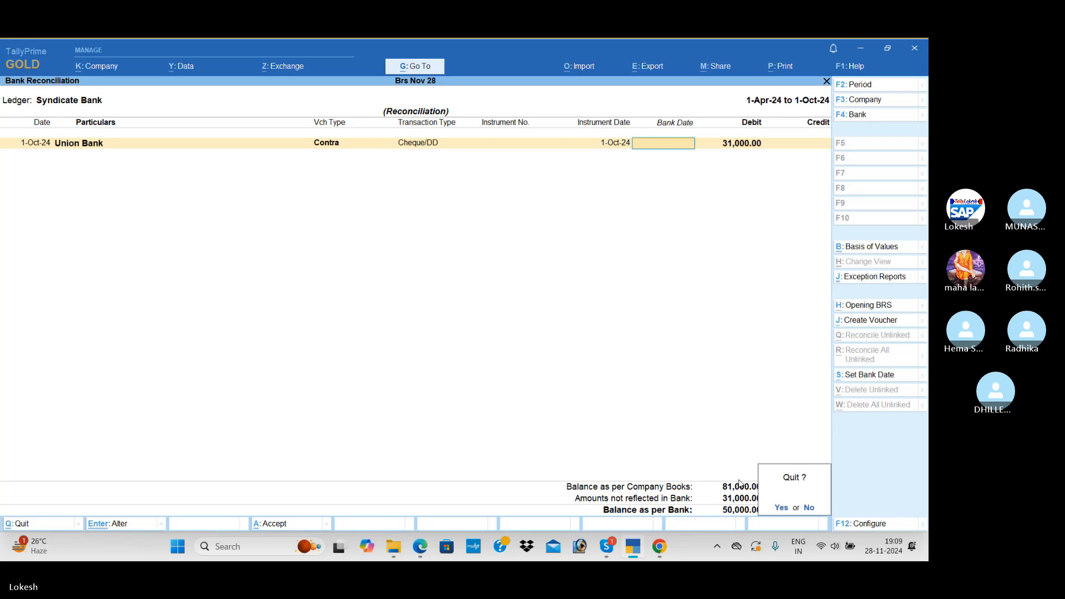